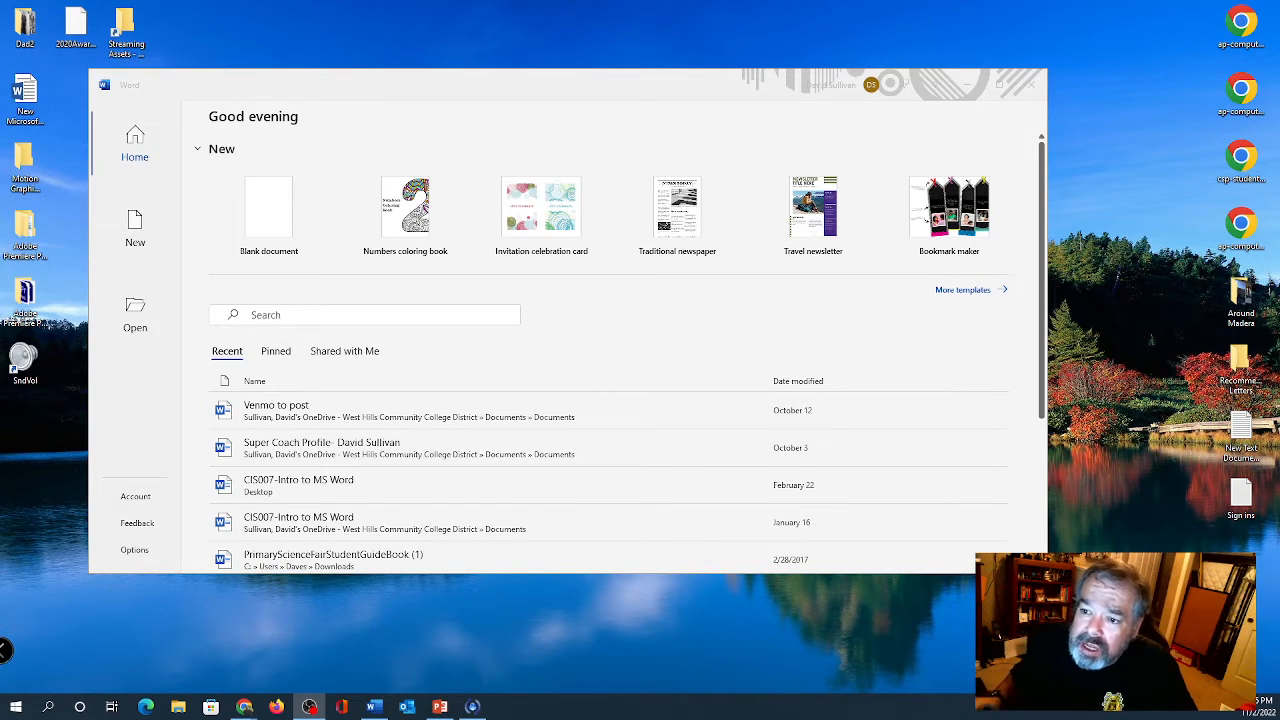
Step: Search the online templates for "apa" and create a document from the APA style report (6th edition) template
click(421, 313)
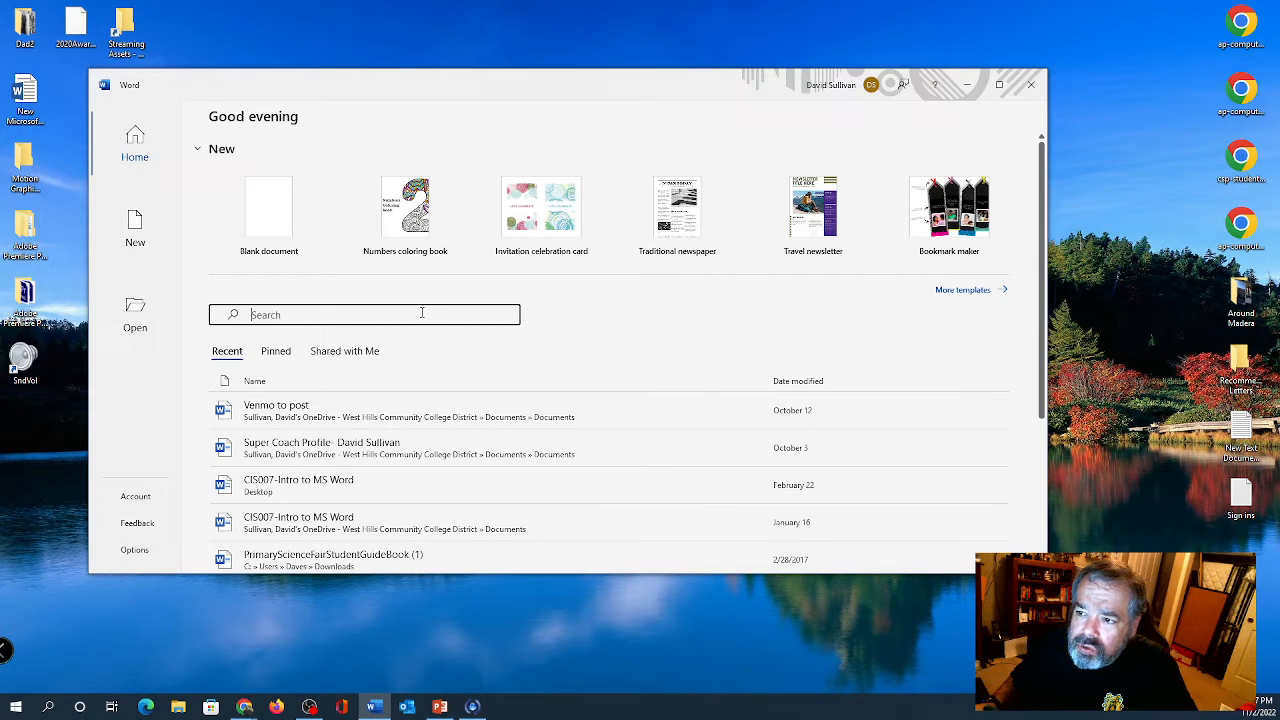
click(956, 294)
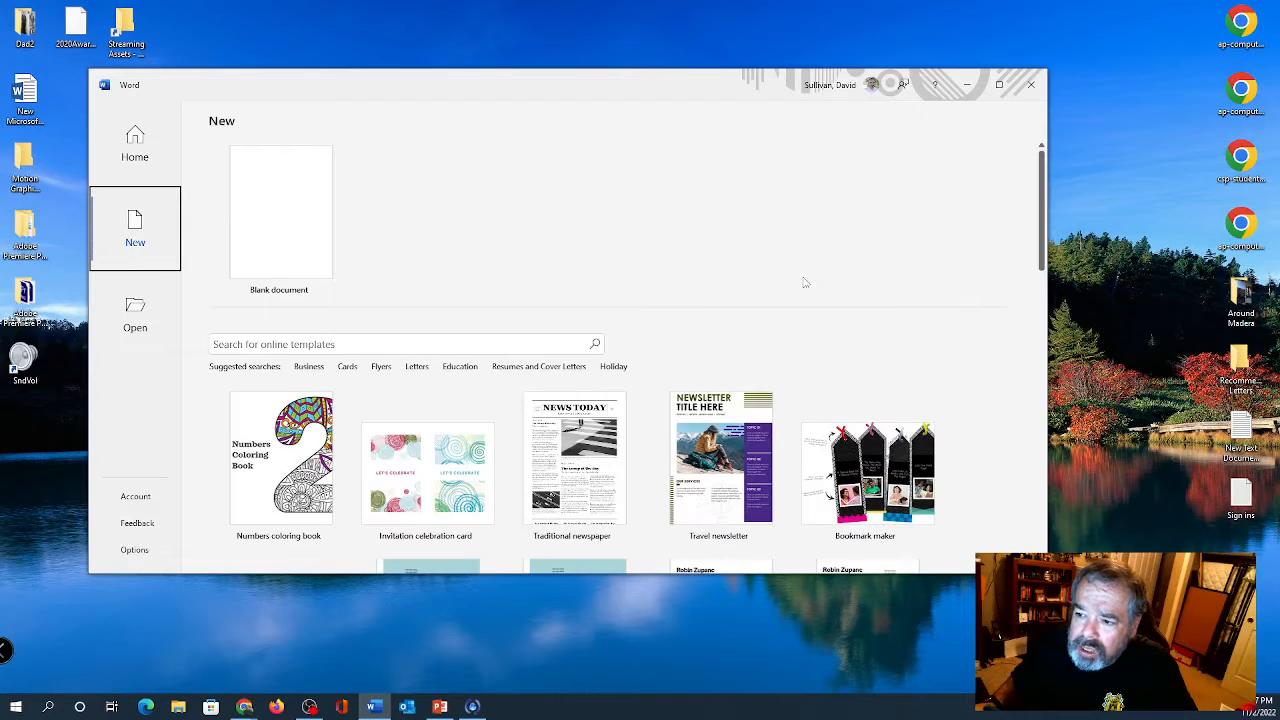
click(523, 343)
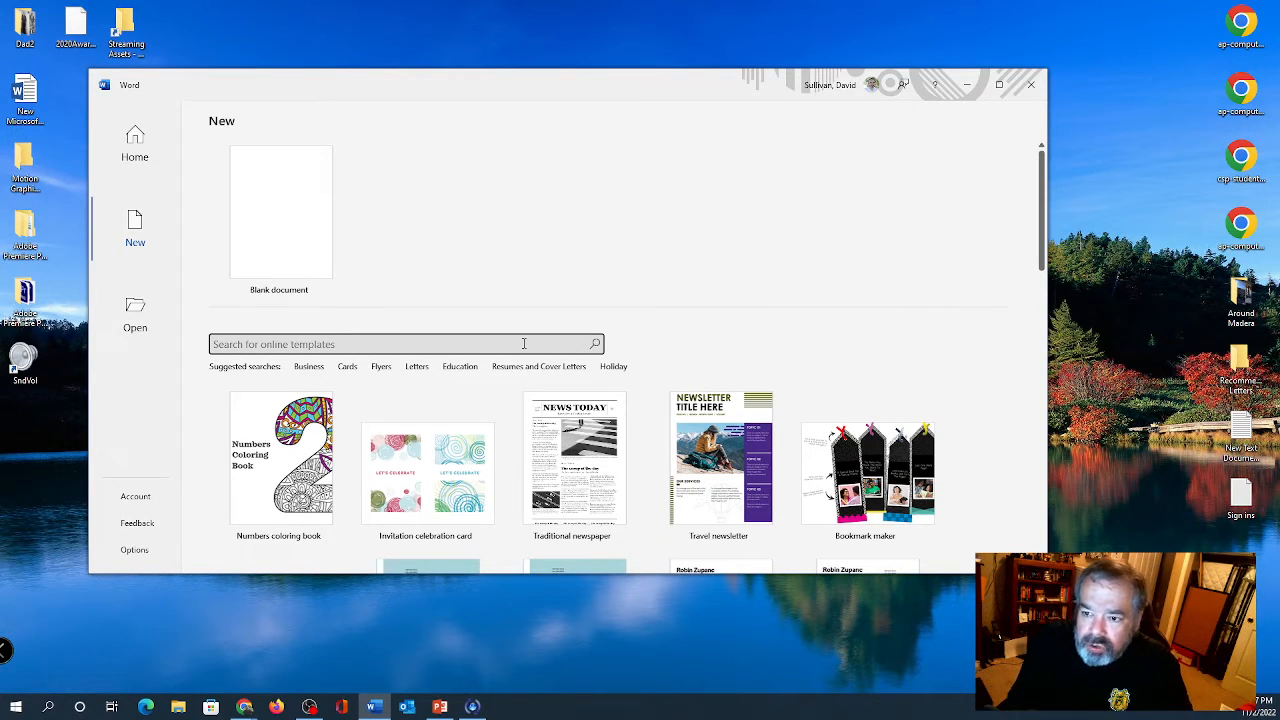
text(apa)
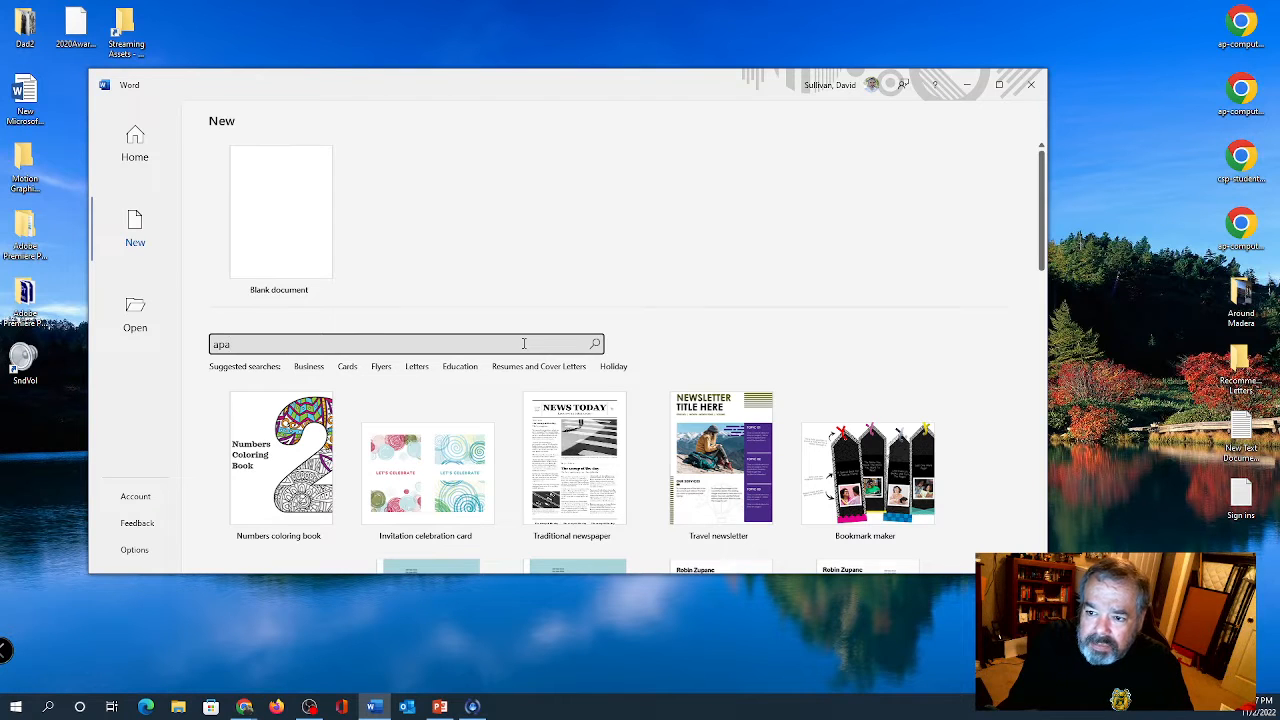
key(Return)
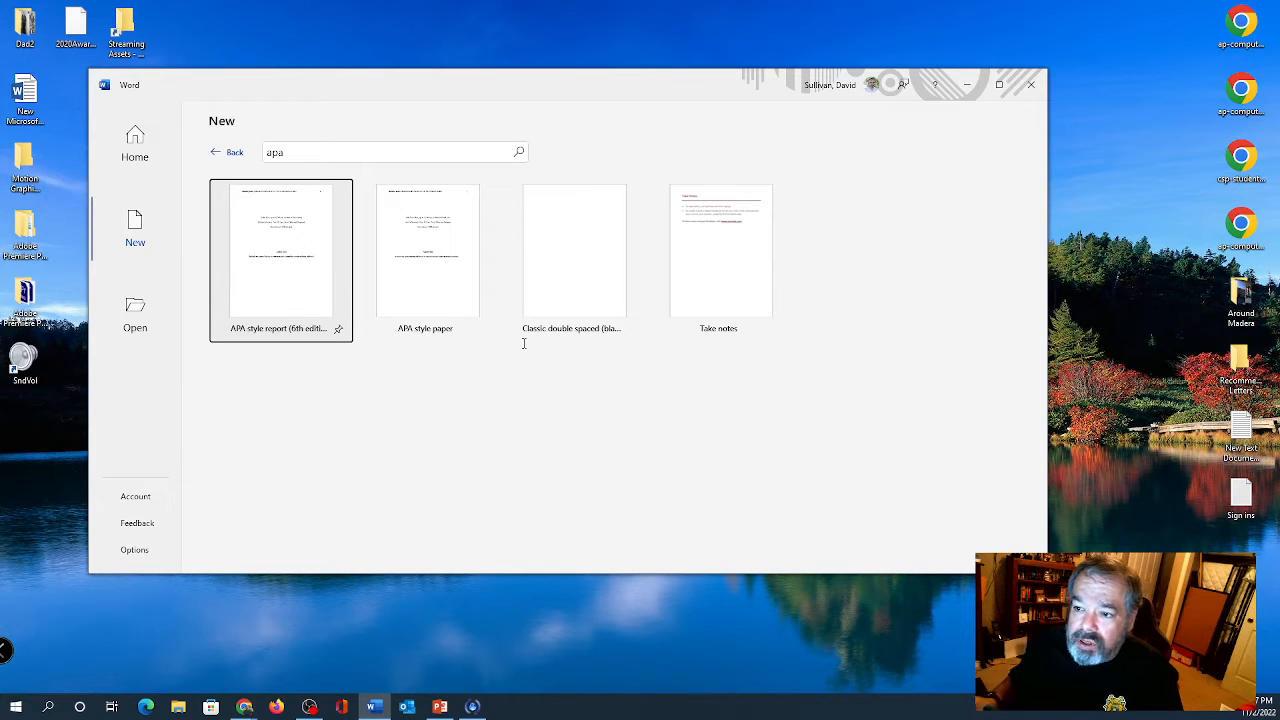
double_click(313, 216)
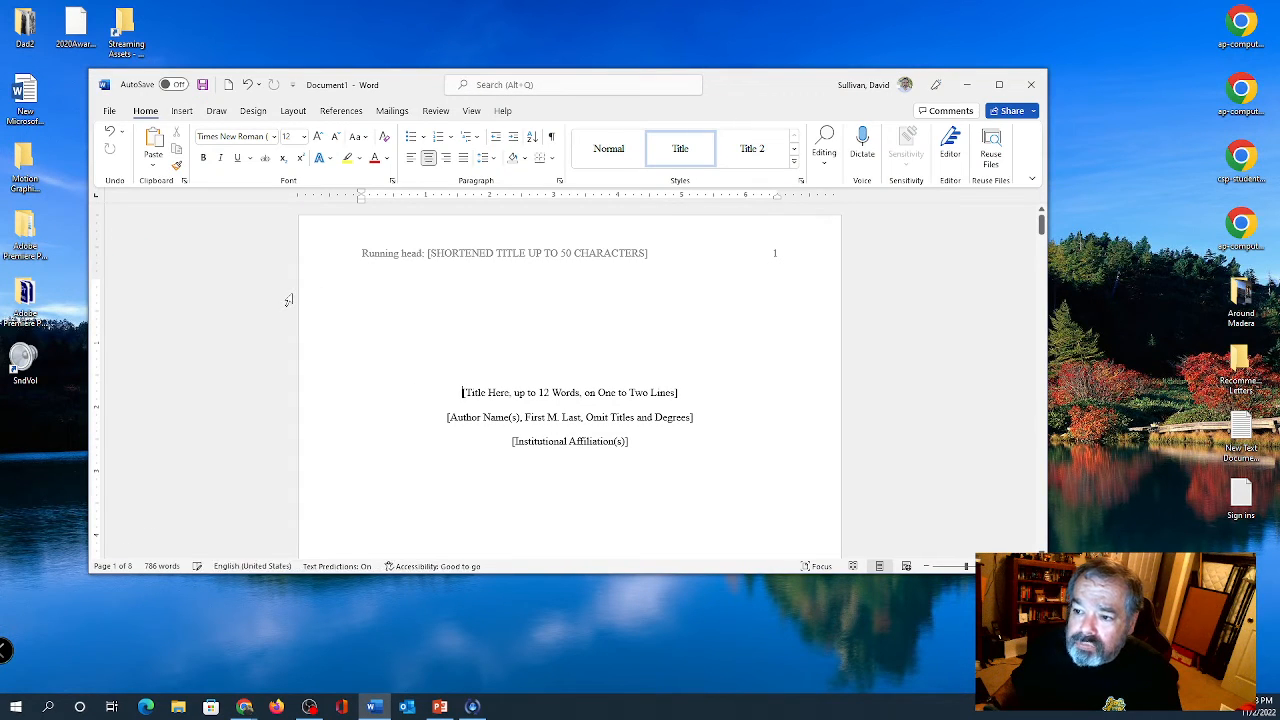
Step: Review the title page from the running head through the title, author and affiliation placeholders to the author note
scroll(288, 300, down, 5)
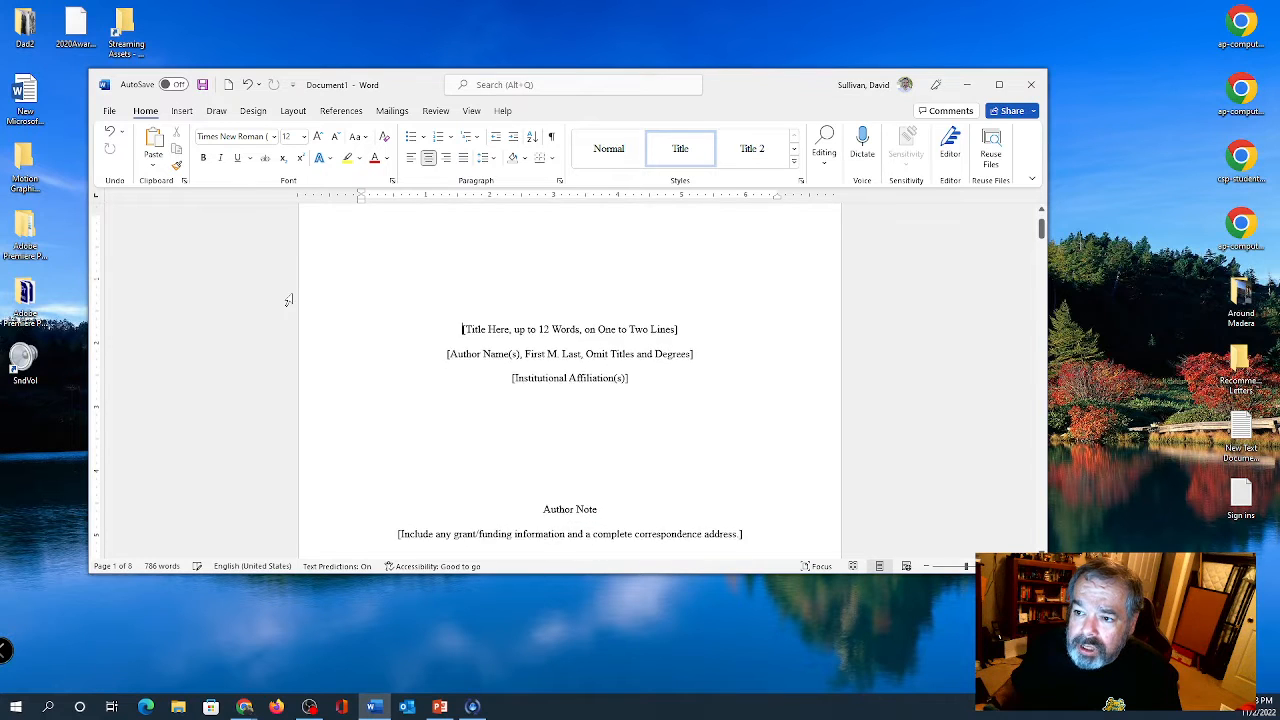
scroll(288, 300, up, 2)
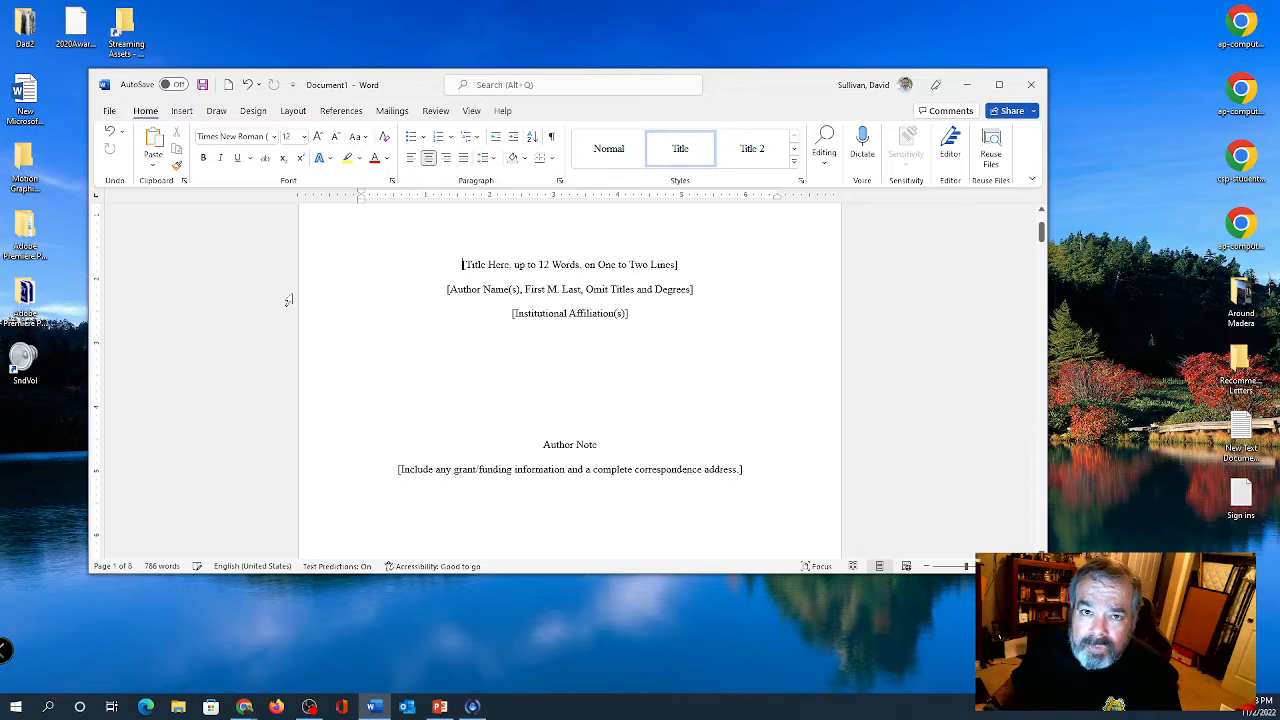
scroll(288, 300, up, 3)
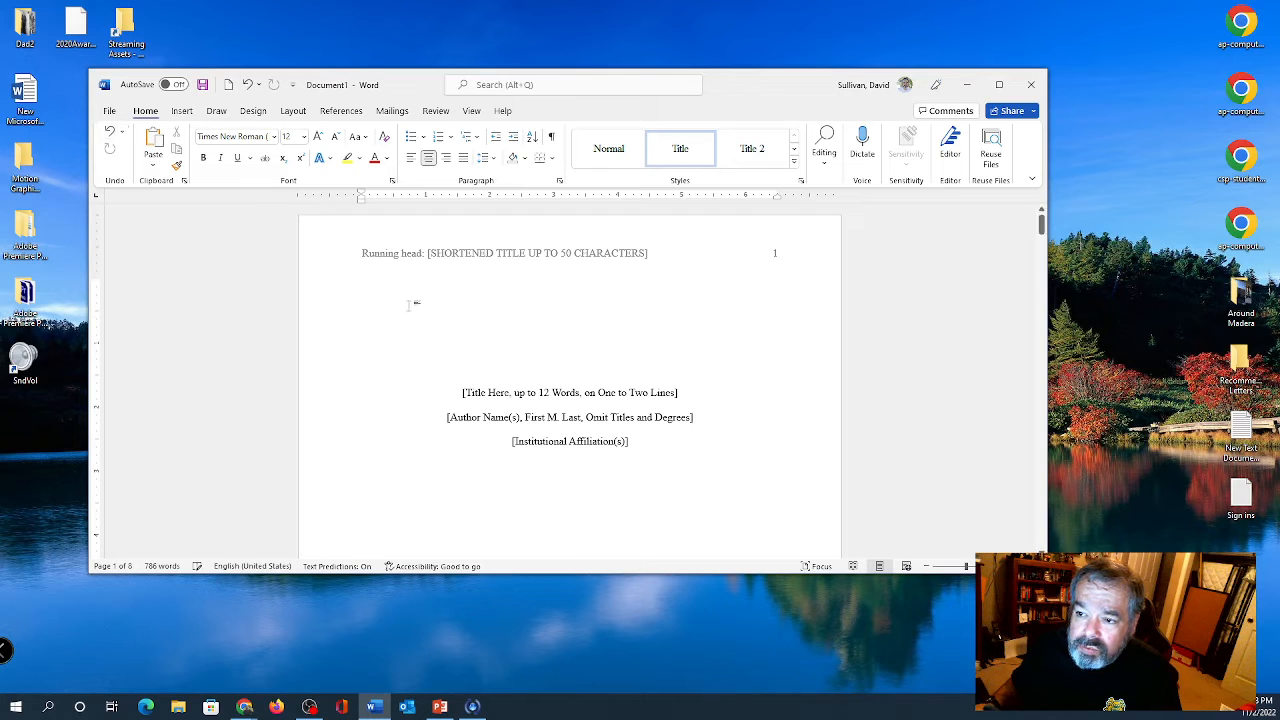
scroll(413, 290, down, 2)
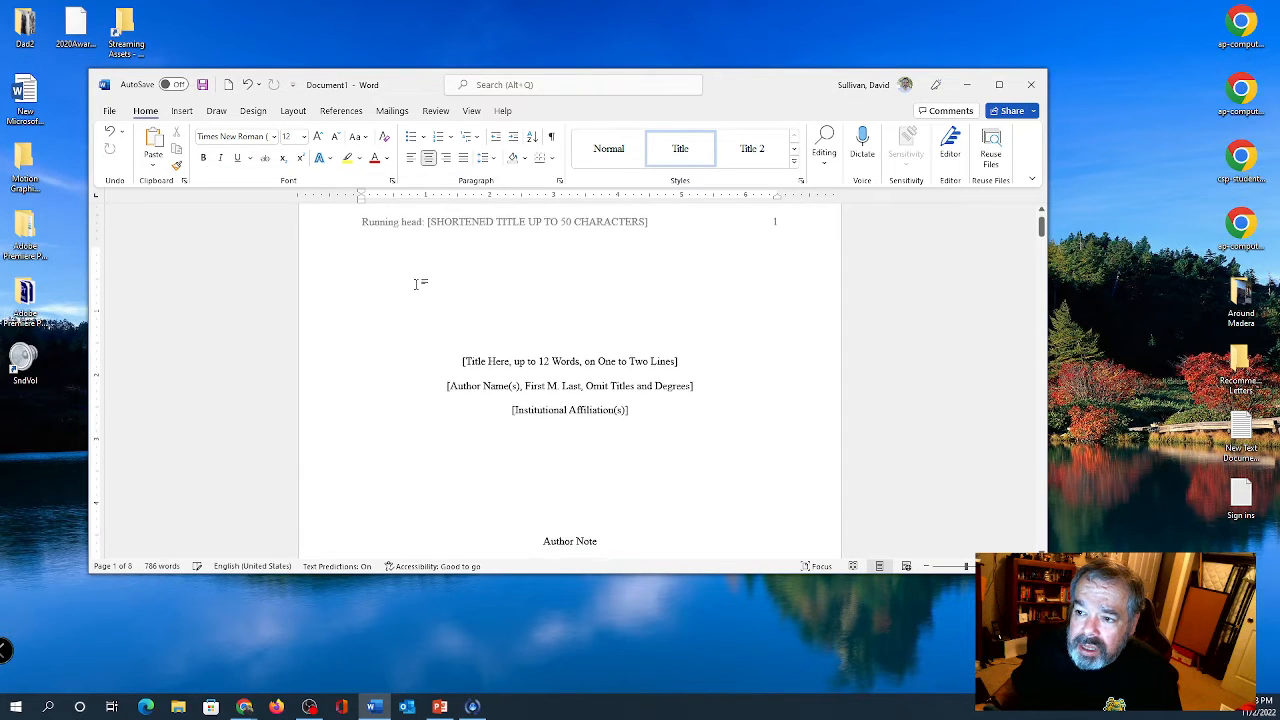
scroll(417, 284, down, 4)
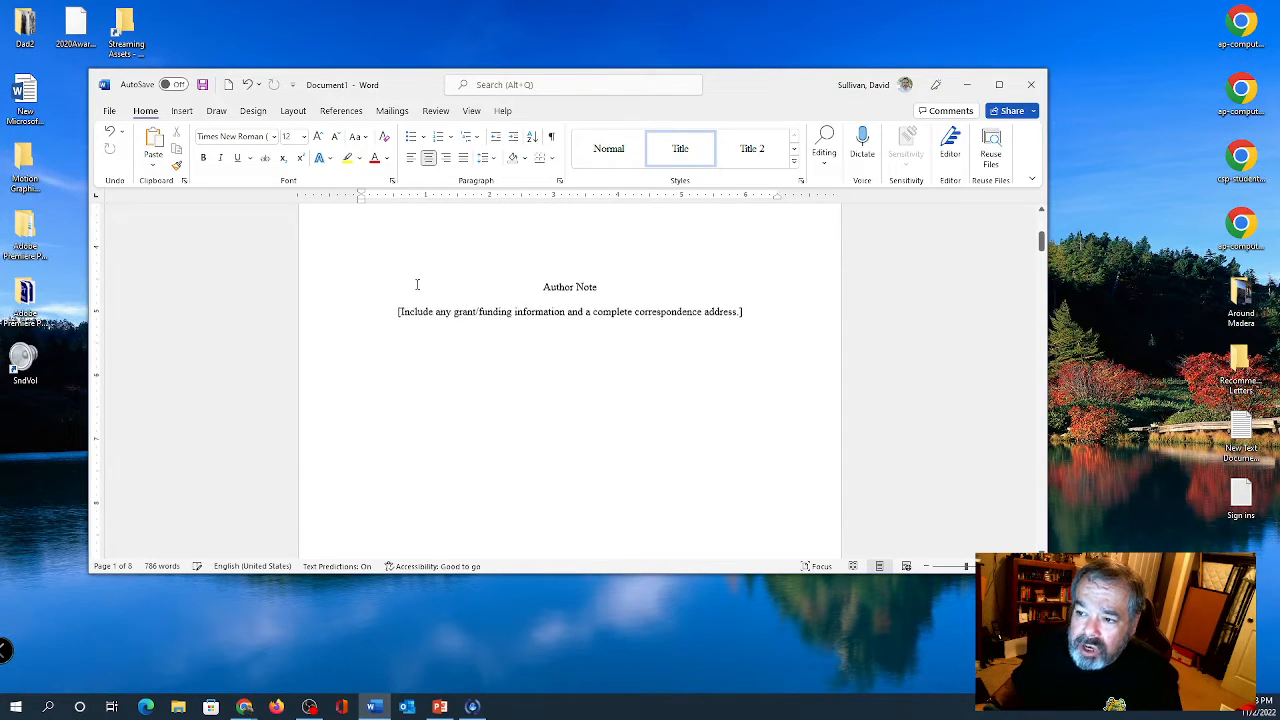
scroll(417, 284, up, 3)
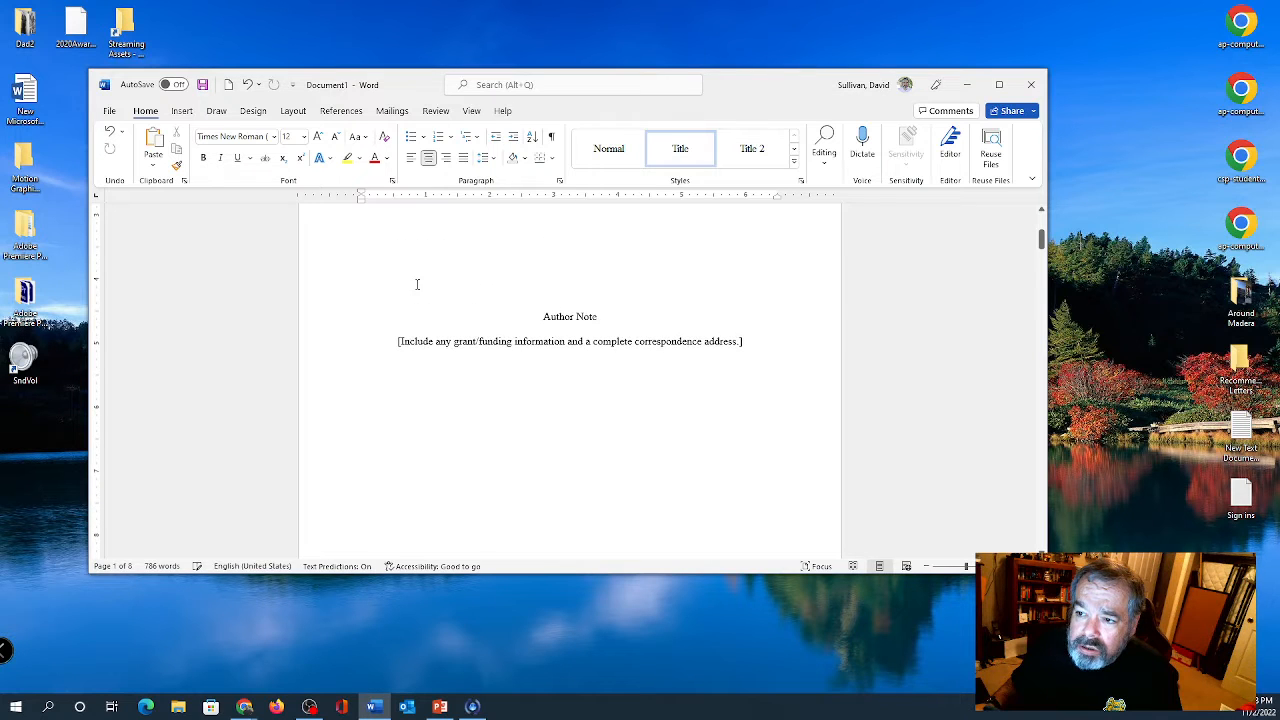
scroll(417, 284, up, 2)
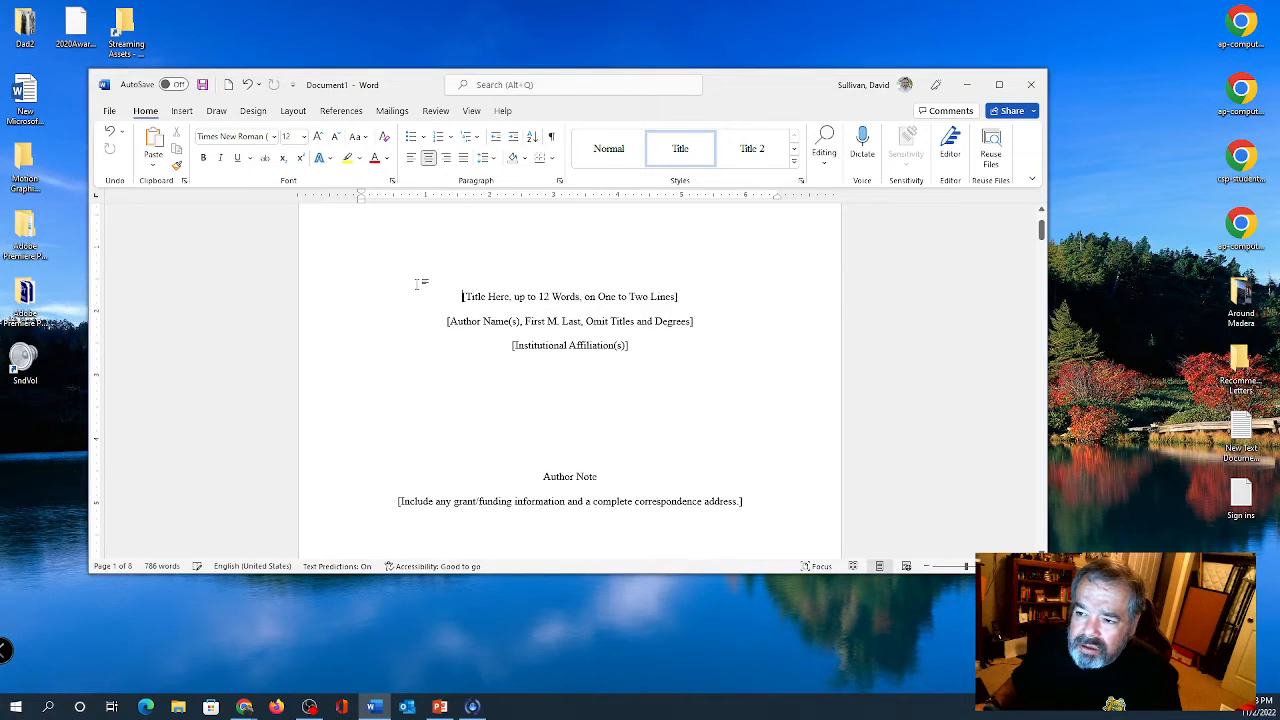
scroll(417, 284, down, 4)
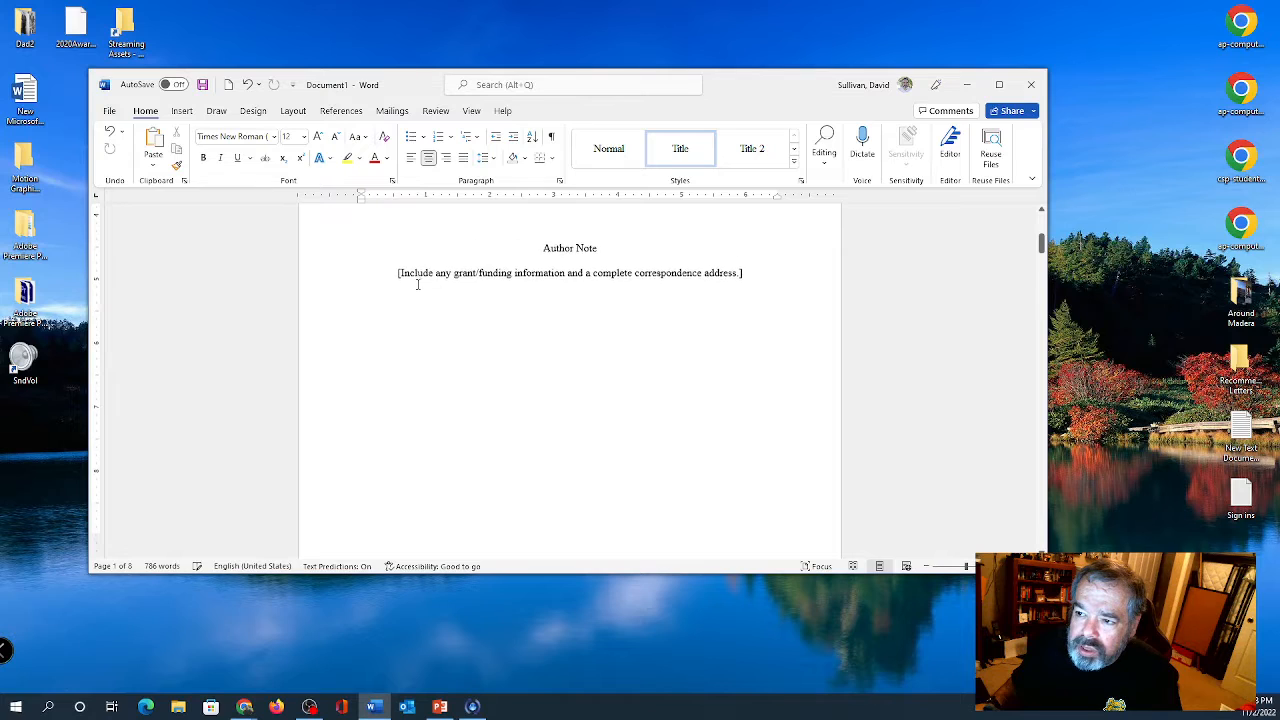
Step: Delete the Author Note heading and its grant/funding placeholder text from the title page
scroll(417, 284, up, 1)
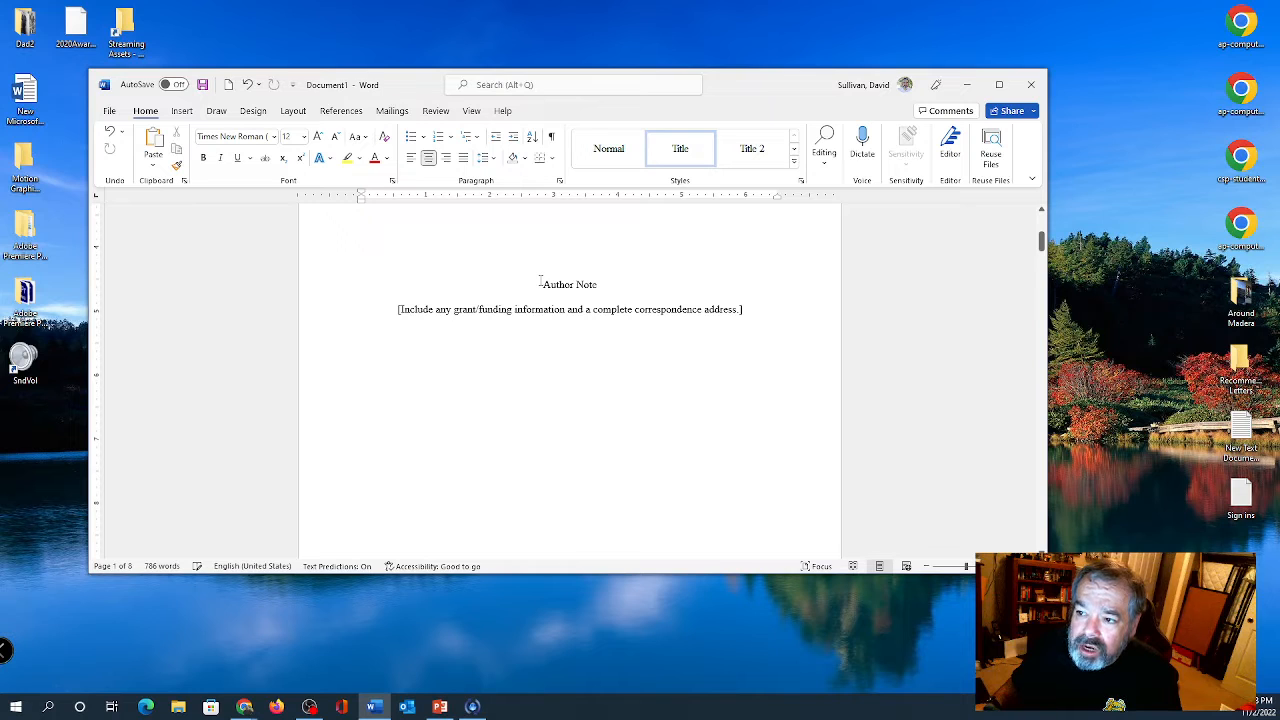
drag(540, 281, 713, 319)
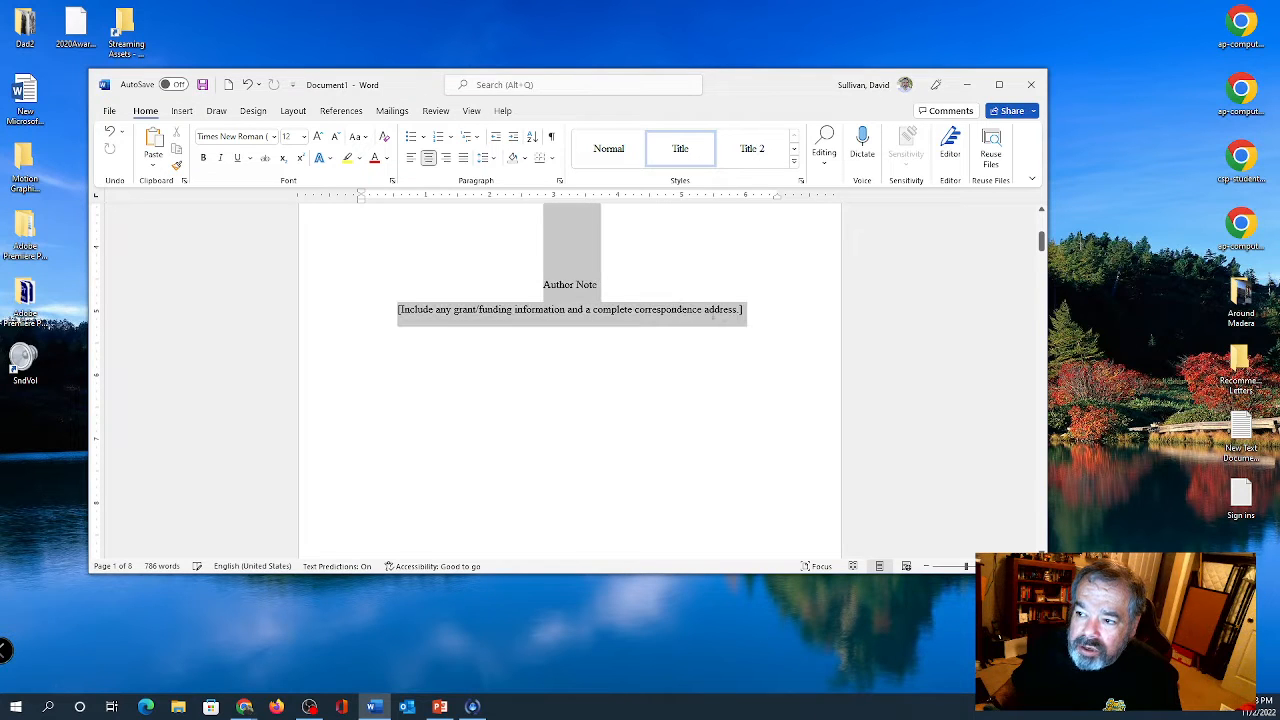
key(Delete)
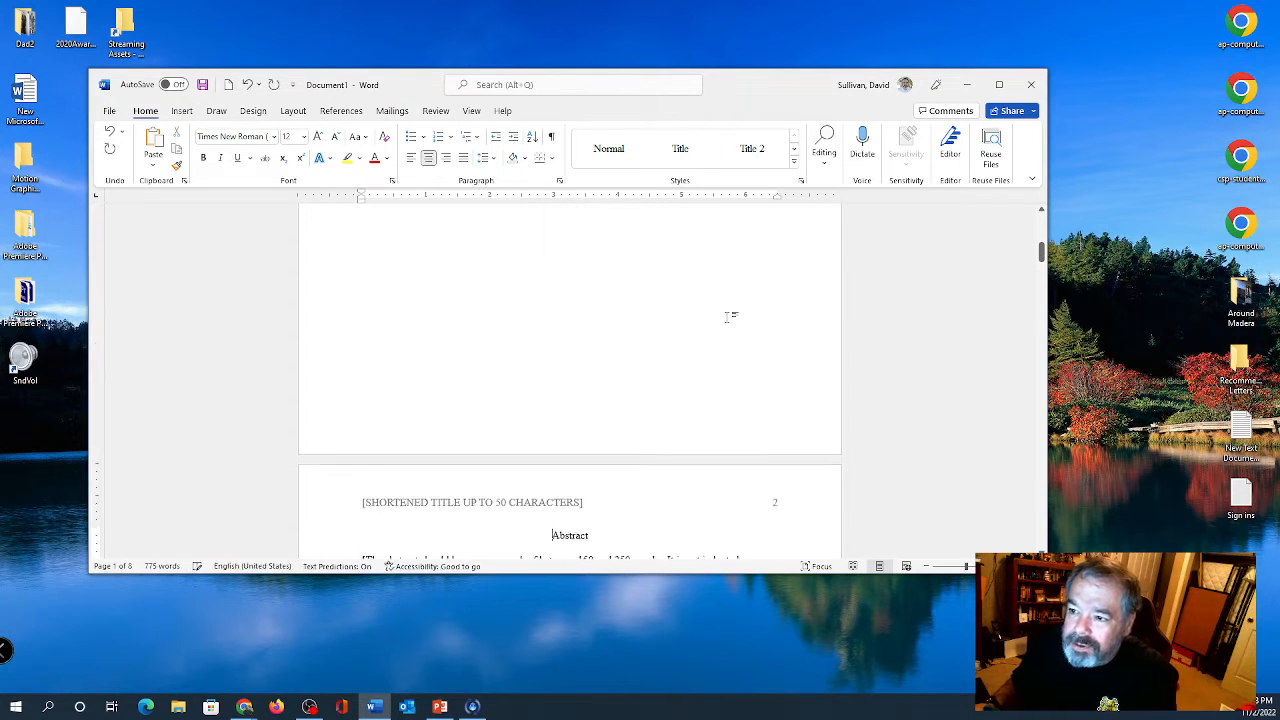
Step: Examine the title page's first-page header and its title, author name and institutional affiliation placeholders
scroll(731, 317, up, 7)
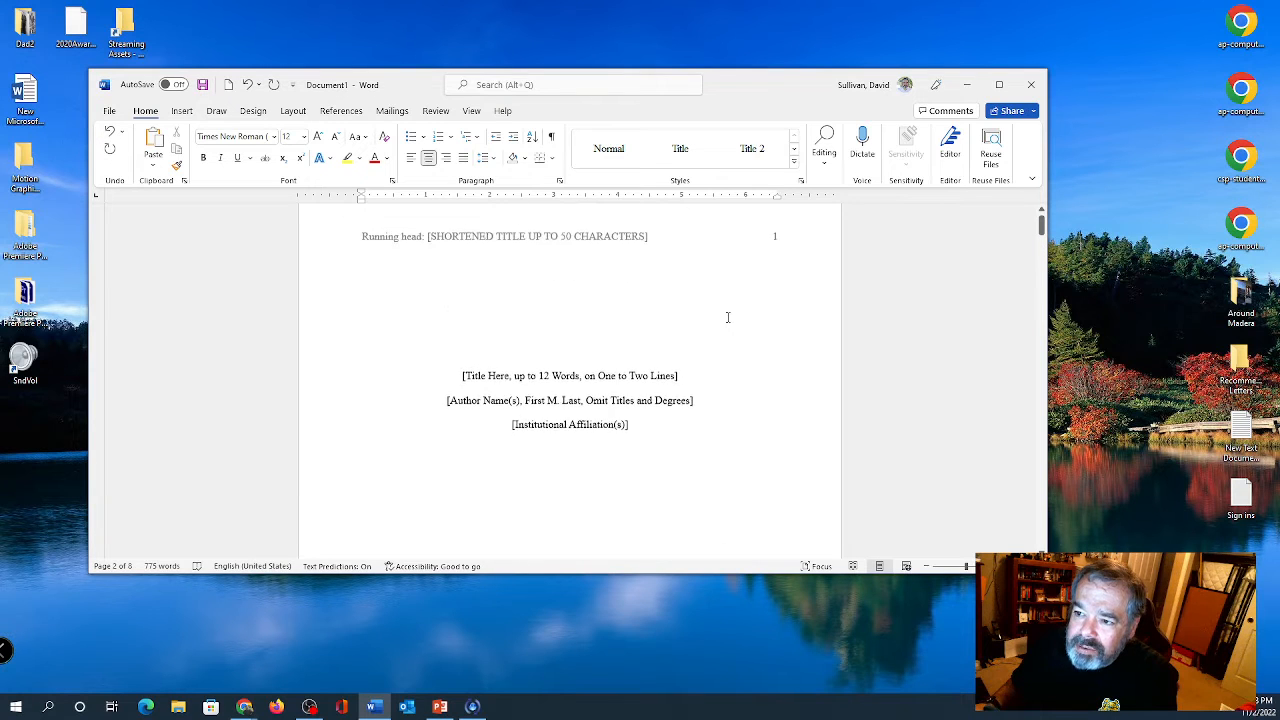
double_click(636, 255)
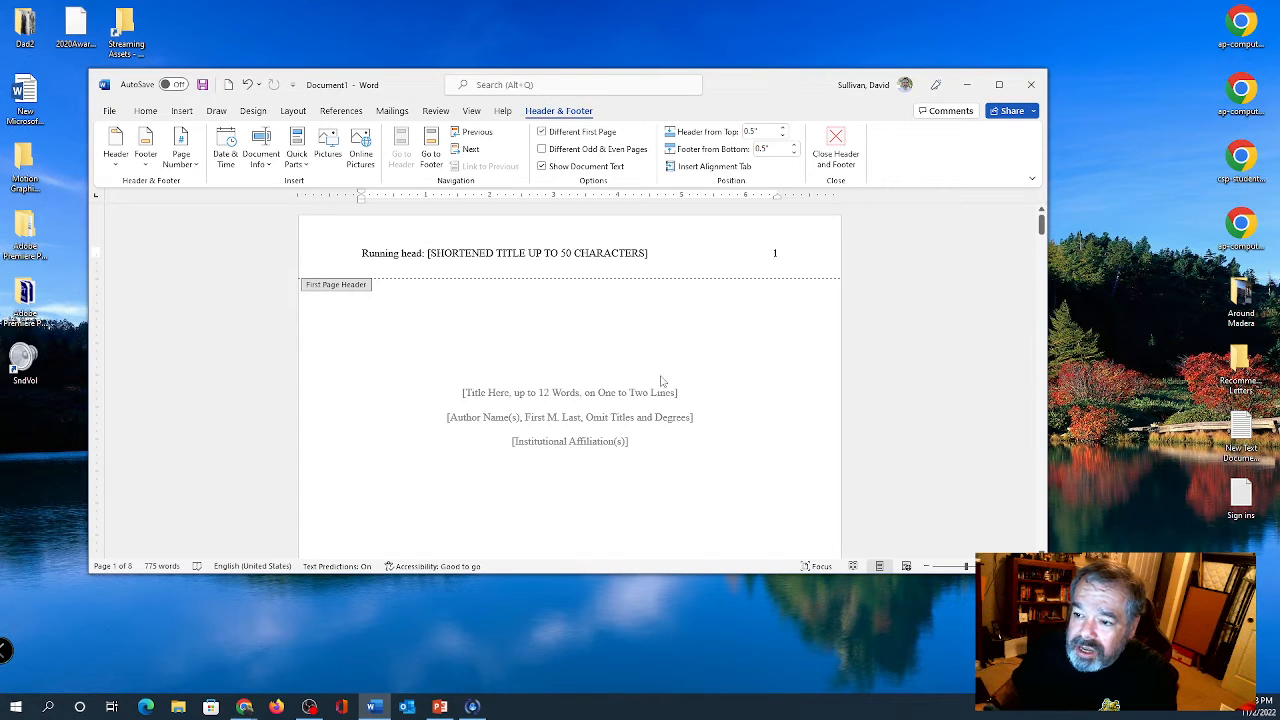
double_click(719, 393)
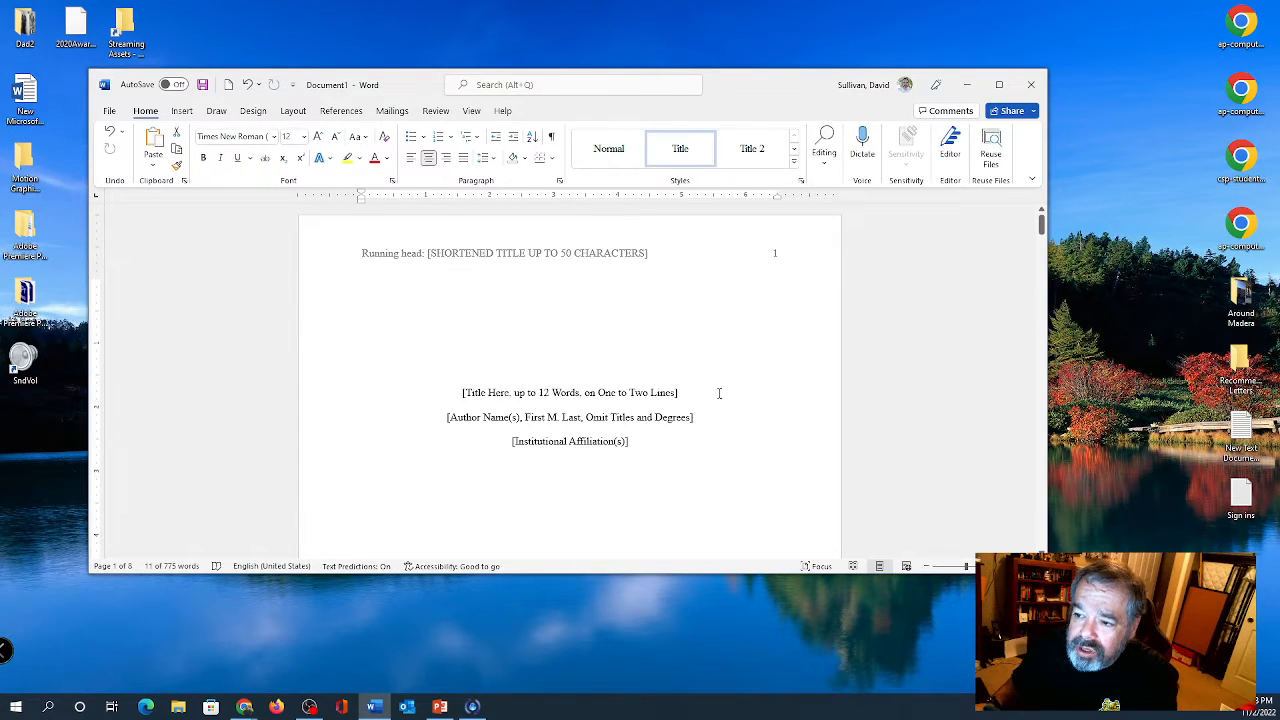
scroll(452, 391, down, 1)
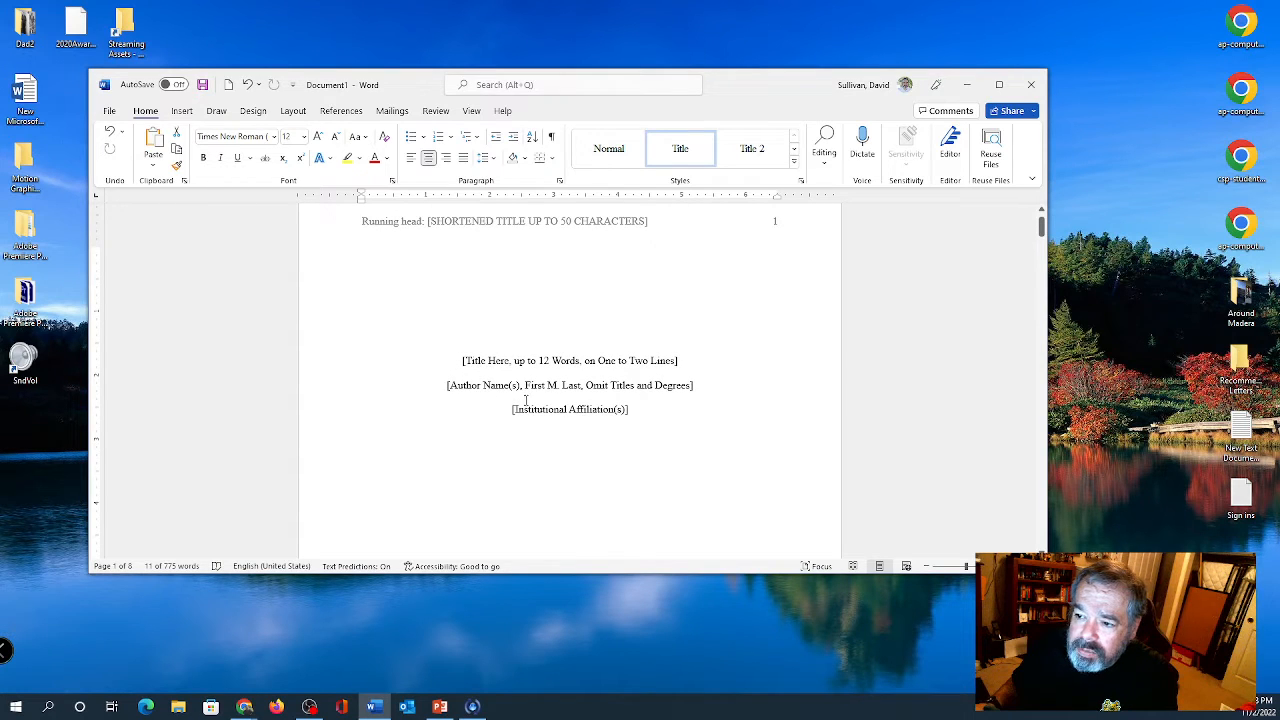
scroll(695, 452, down, 3)
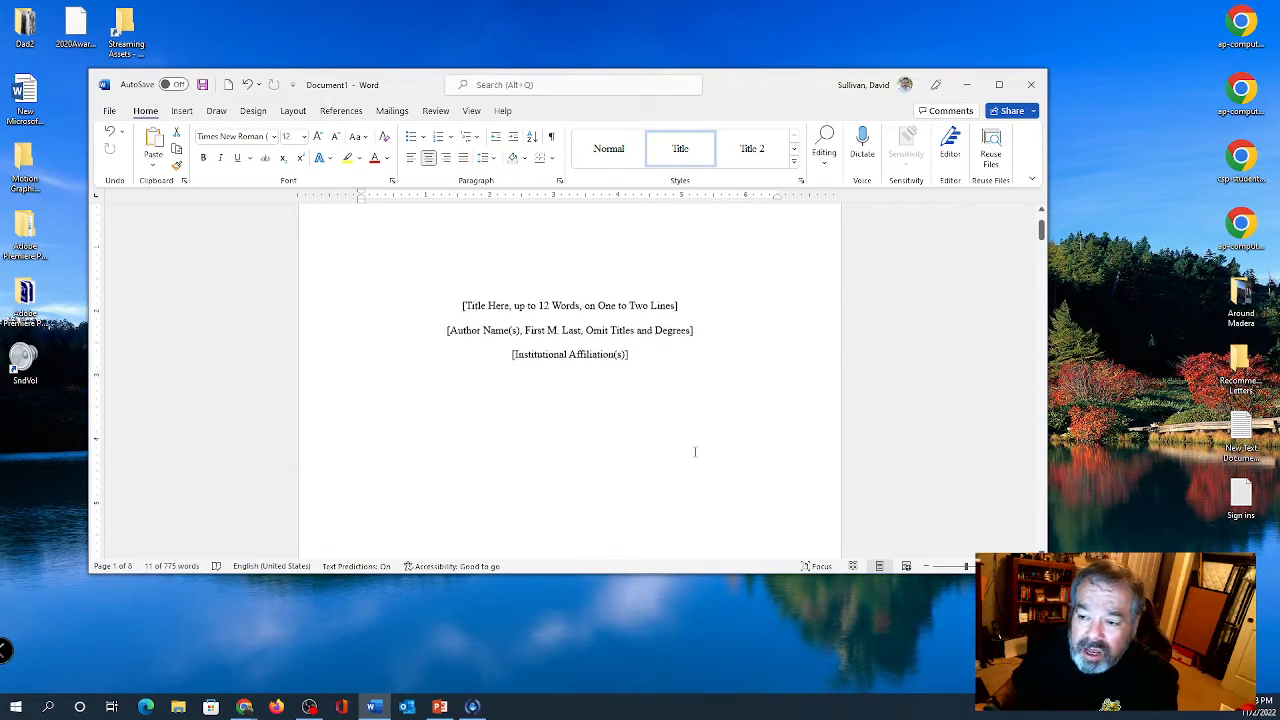
scroll(695, 452, up, 1)
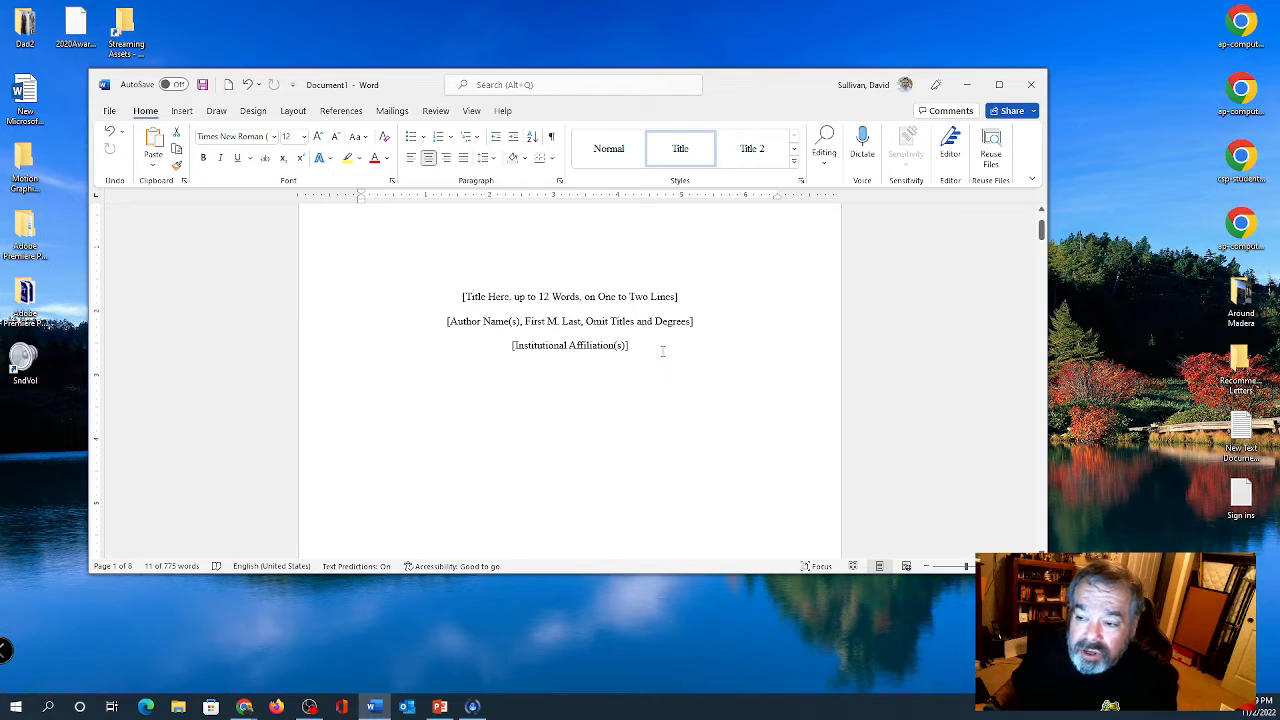
scroll(662, 351, down, 2)
scroll(662, 351, down, 1)
scroll(648, 340, up, 1)
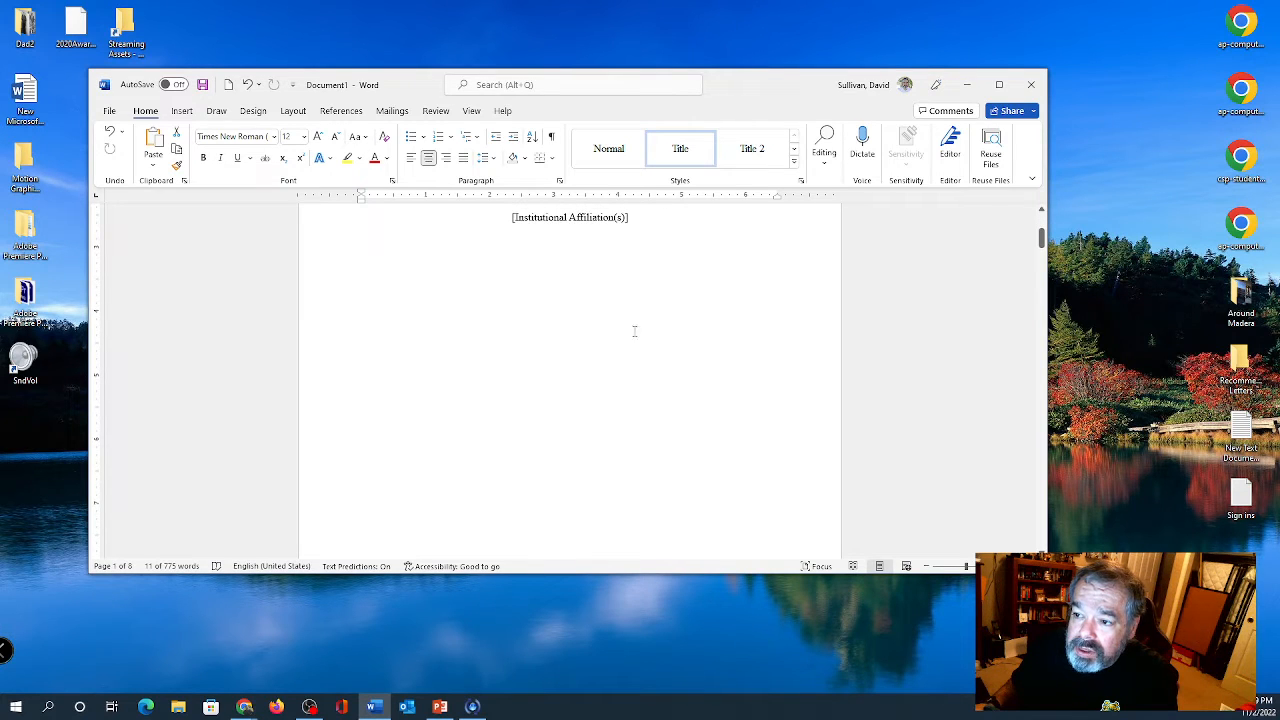
Step: Read the abstract page's guidance paragraph and keywords placeholder on page 2
scroll(586, 318, down, 1)
scroll(585, 323, down, 6)
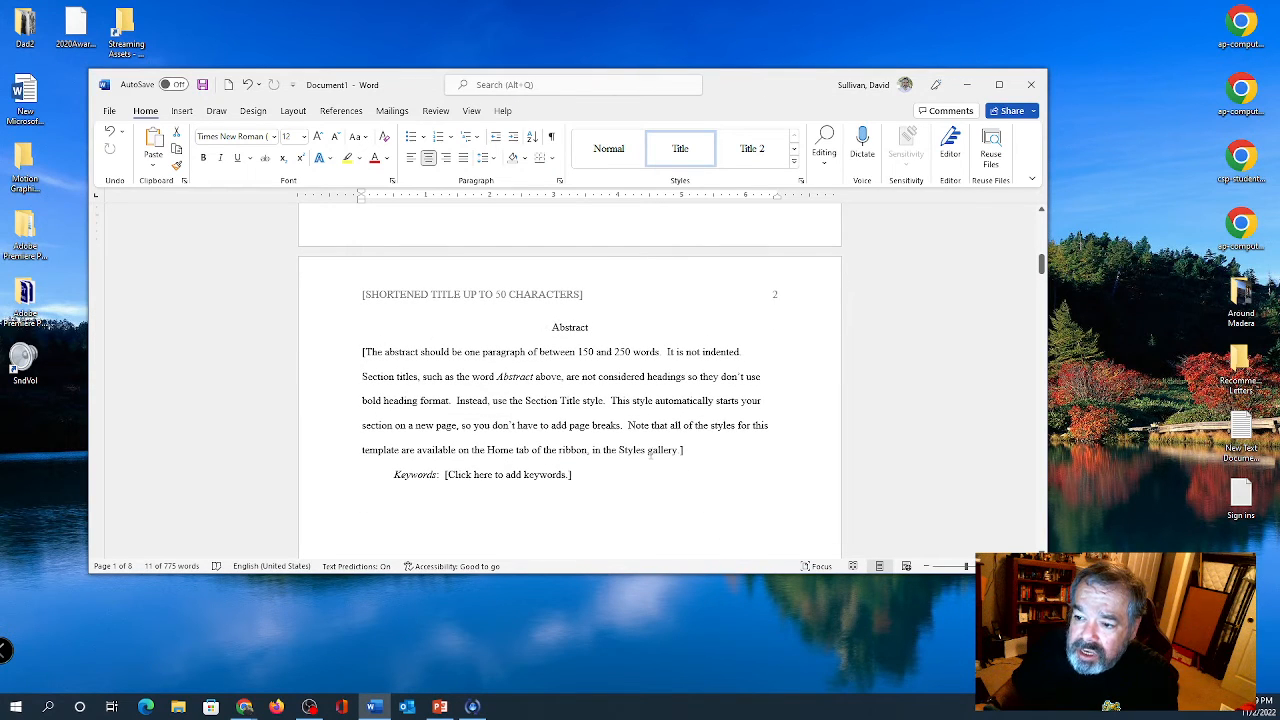
scroll(650, 453, down, 1)
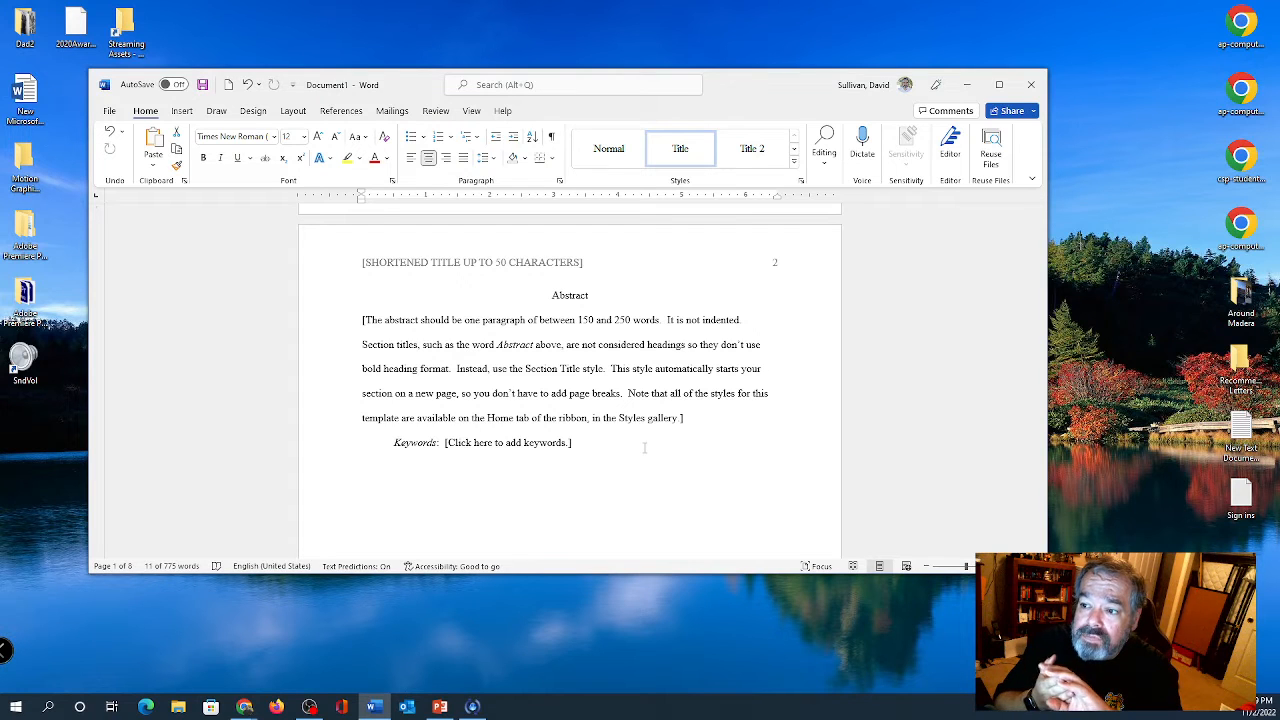
scroll(644, 448, down, 2)
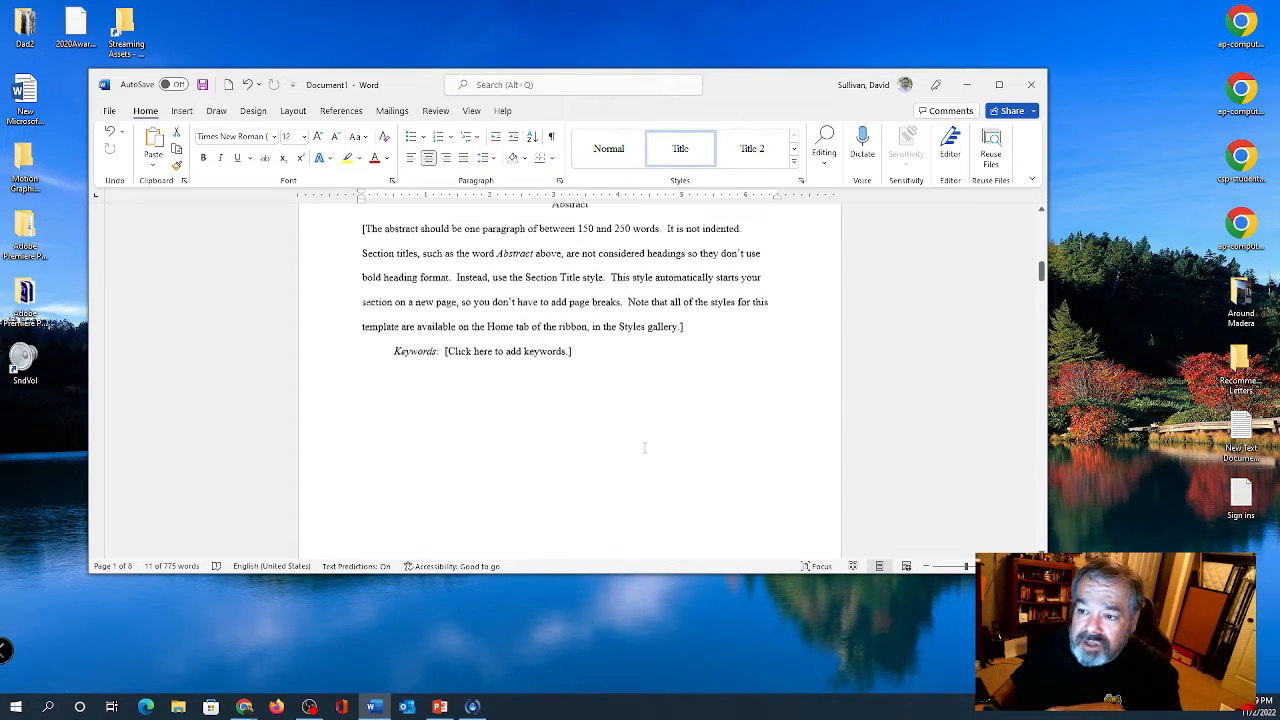
Step: Review the body pages' title, heading levels 1 to 5 and in-text citation guidance, as well as the References page
scroll(644, 448, down, 10)
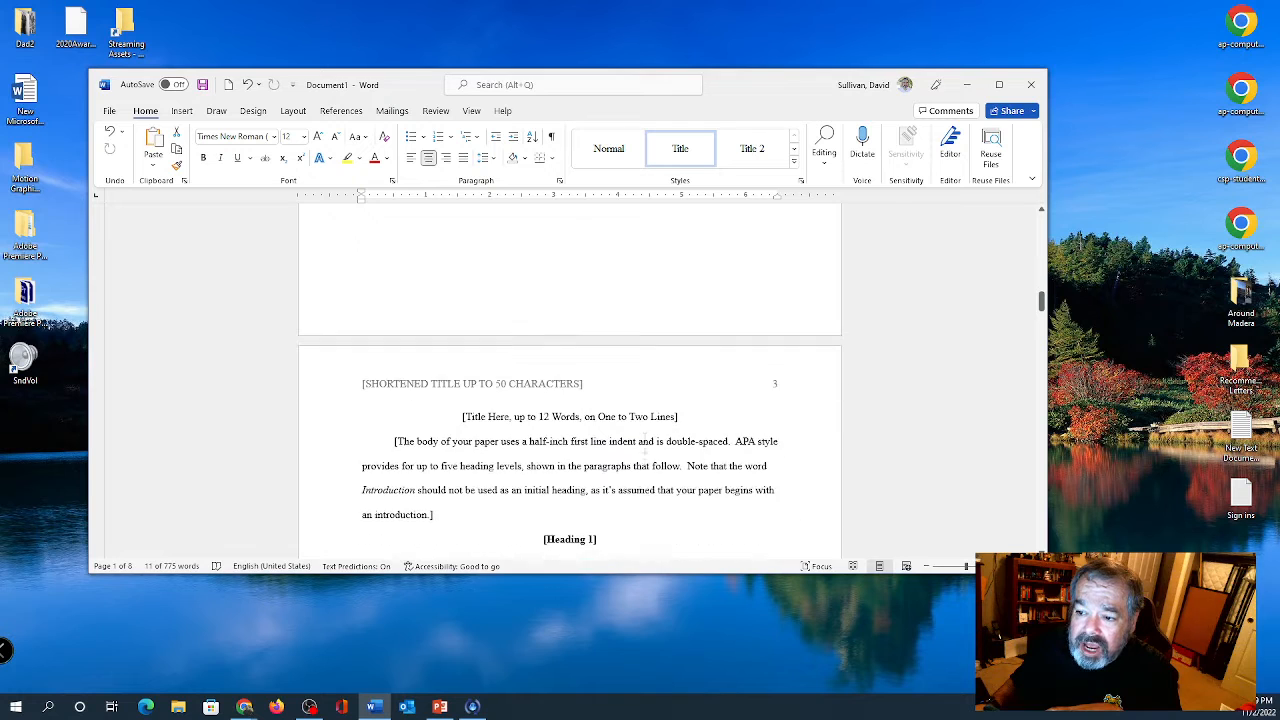
scroll(644, 450, down, 1)
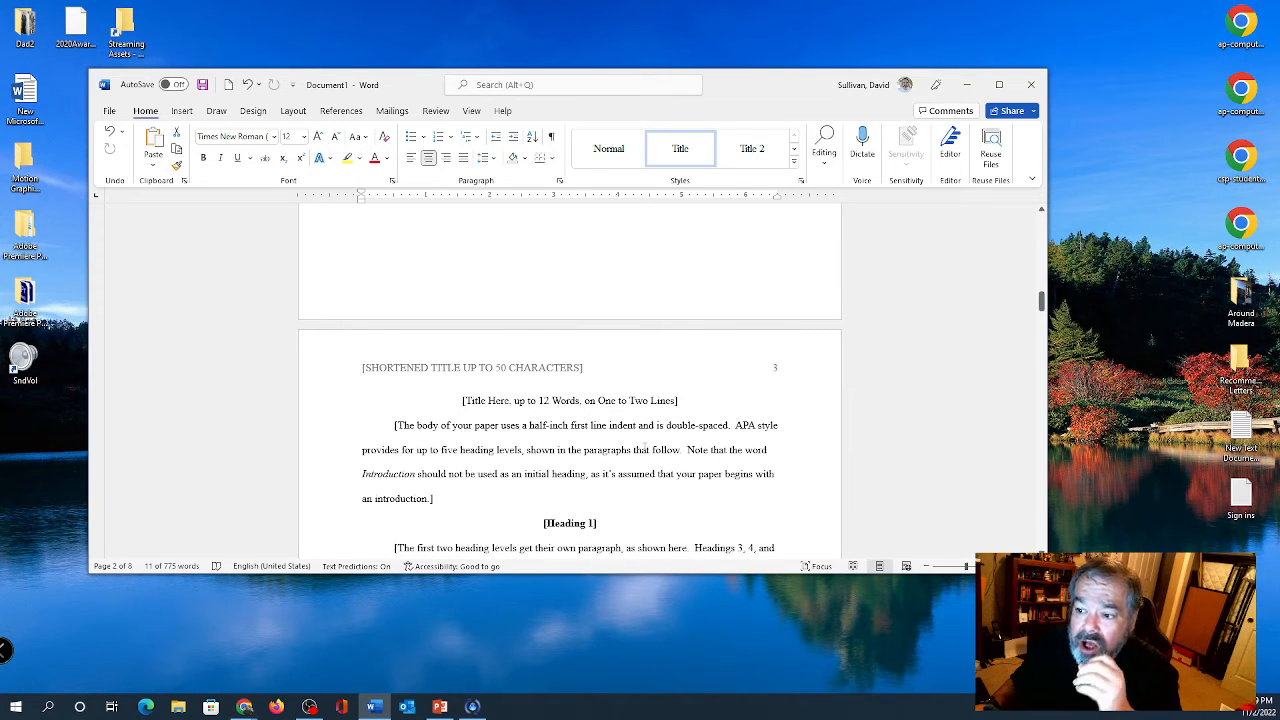
scroll(644, 448, down, 3)
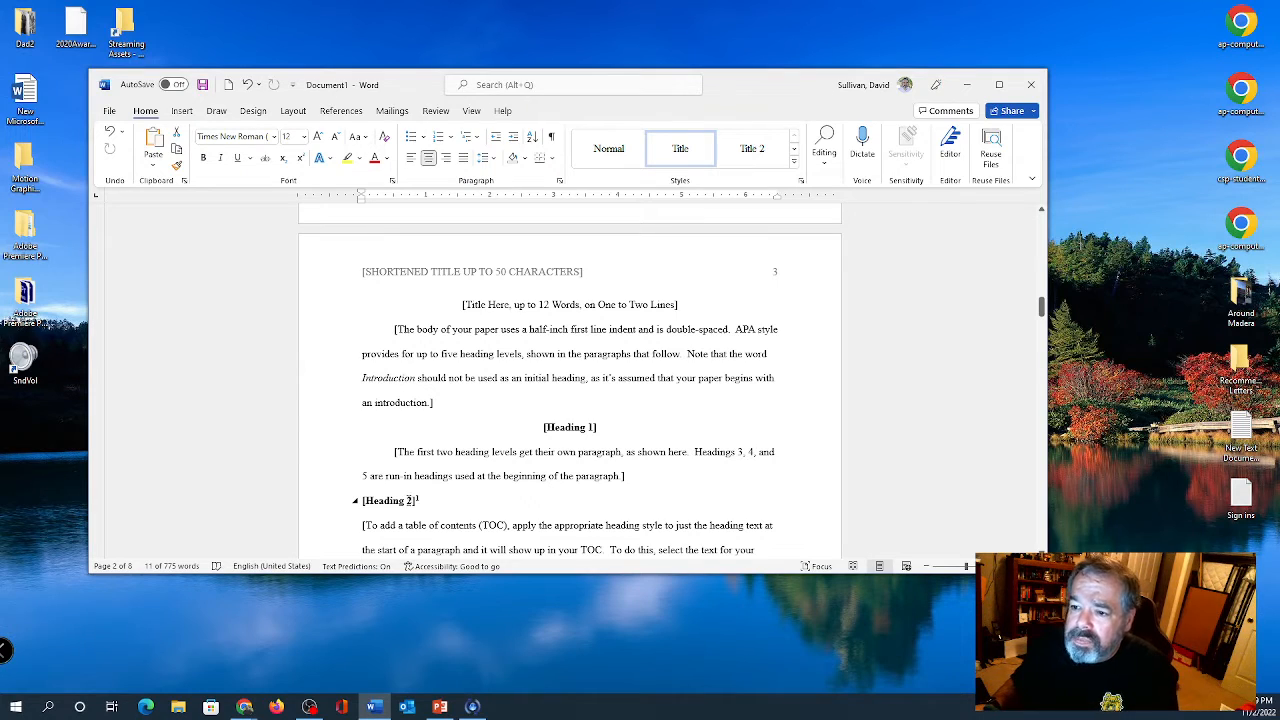
scroll(407, 500, down, 3)
scroll(409, 500, down, 6)
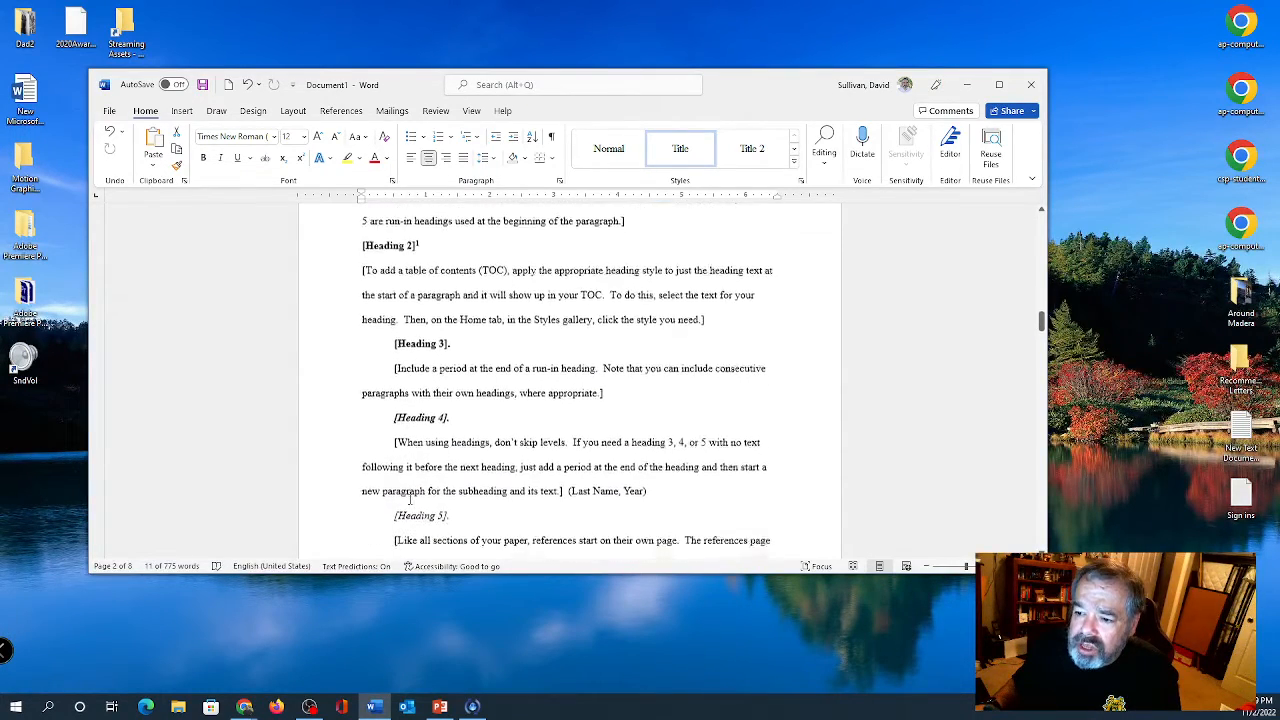
scroll(409, 500, down, 6)
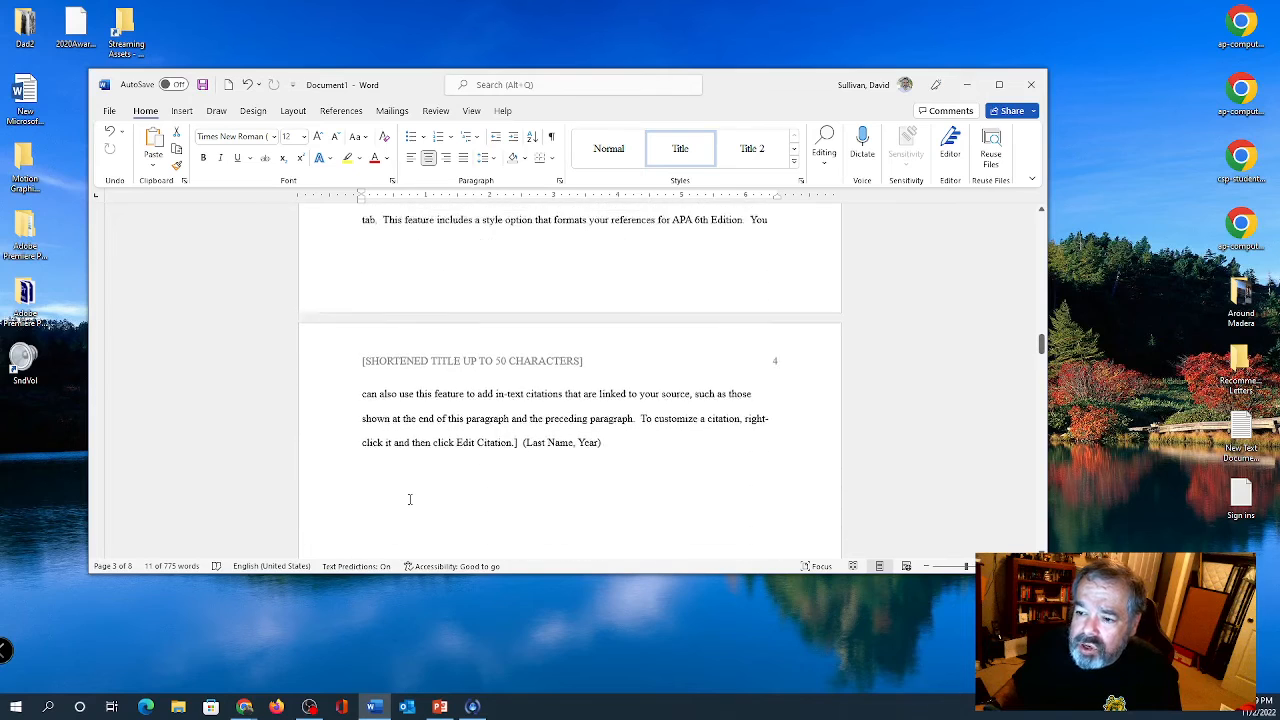
scroll(409, 500, down, 10)
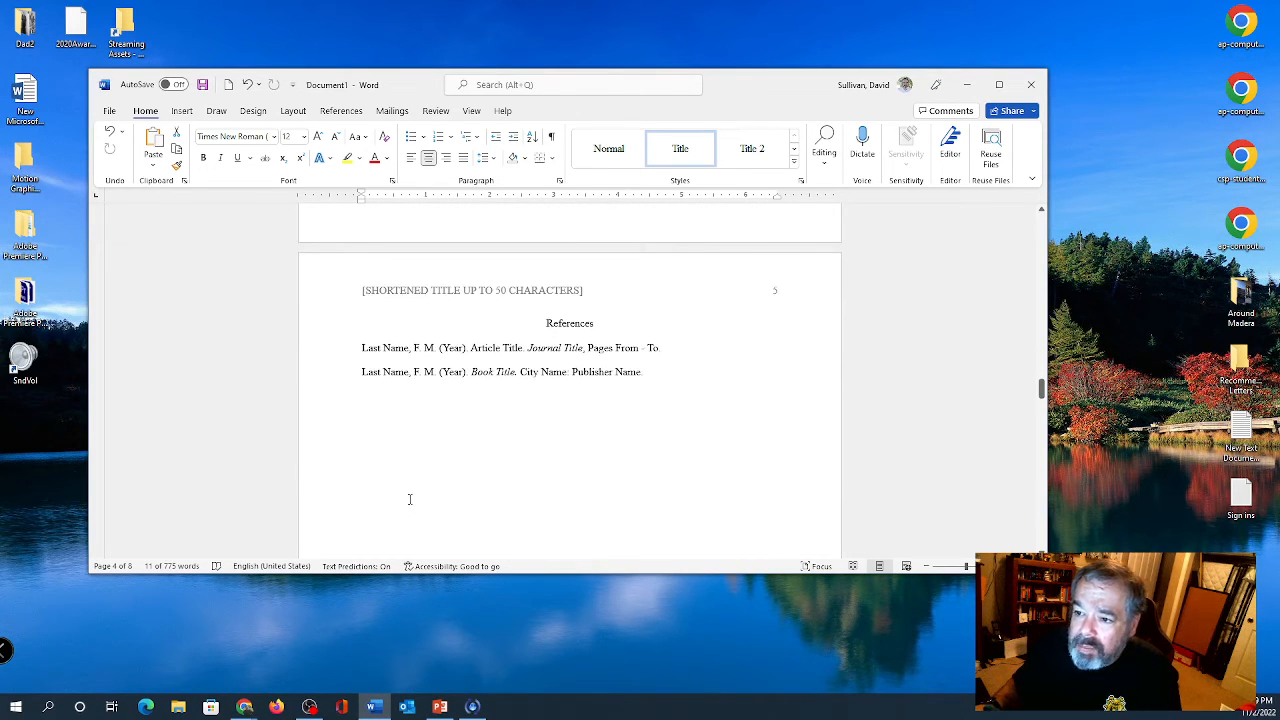
scroll(409, 499, up, 8)
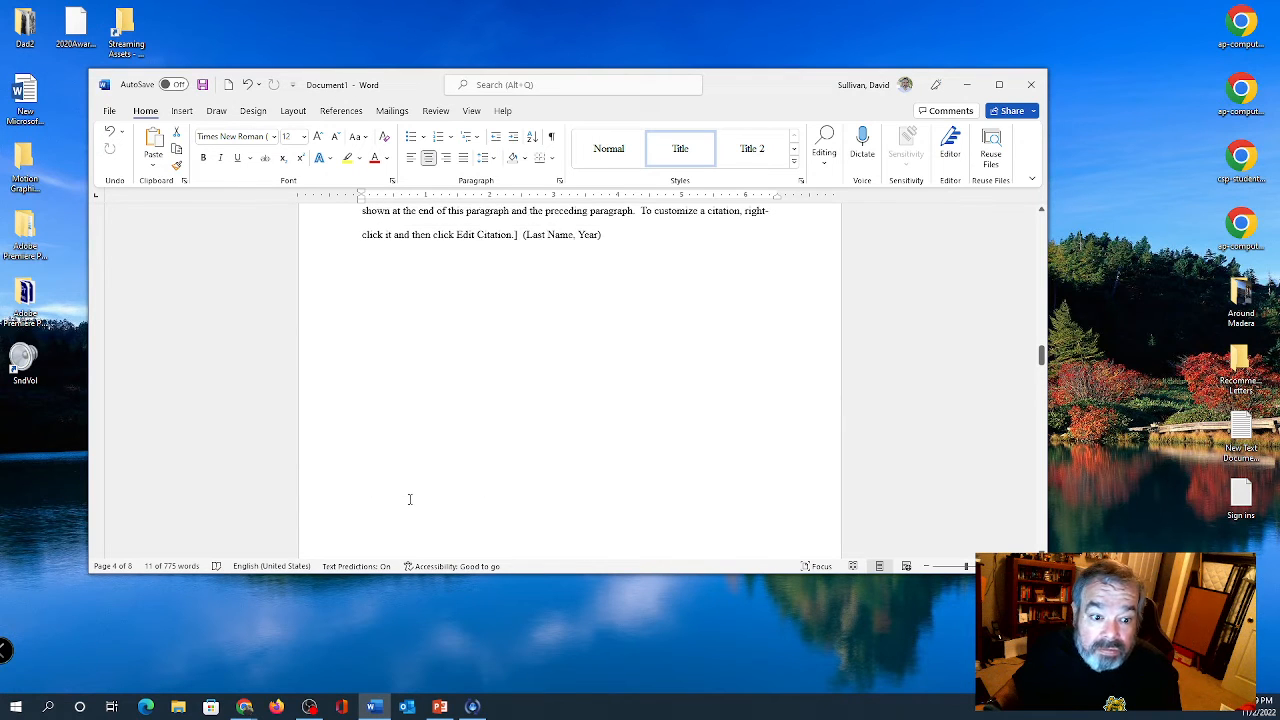
scroll(410, 498, up, 8)
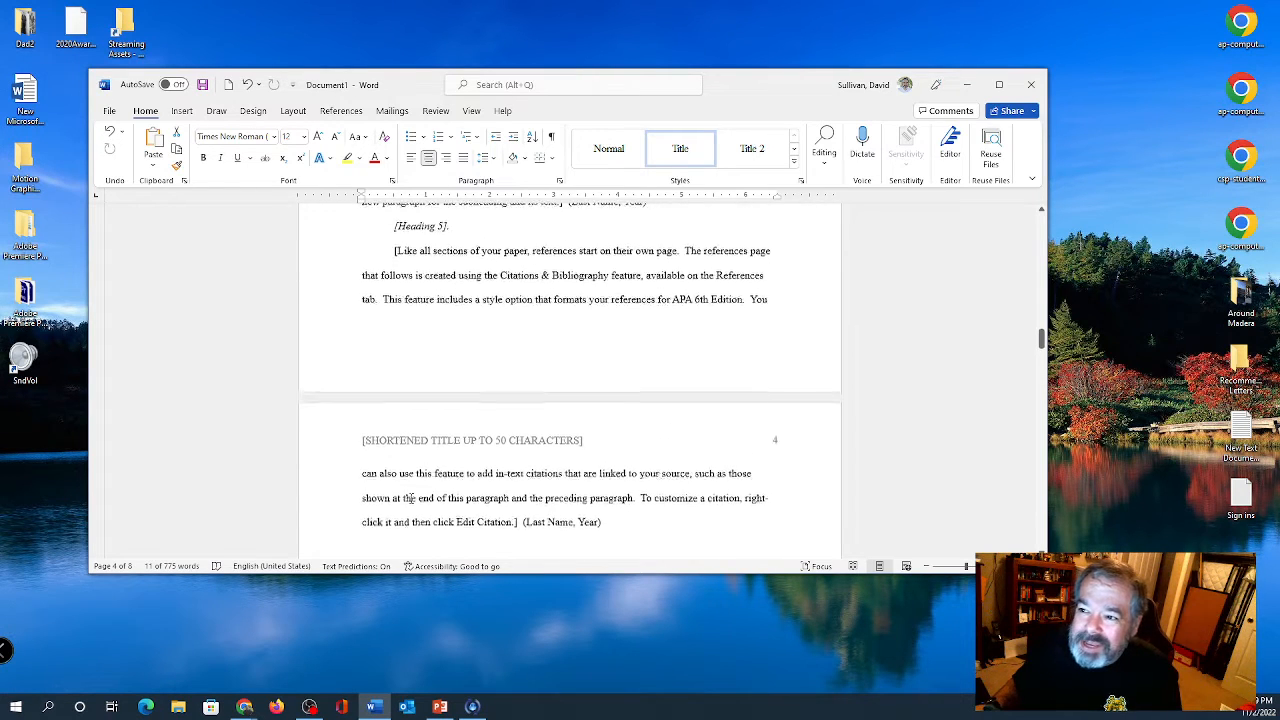
Step: Maximize the document window and set the paper's citation style to APA Sixth Edition
scroll(410, 500, up, 5)
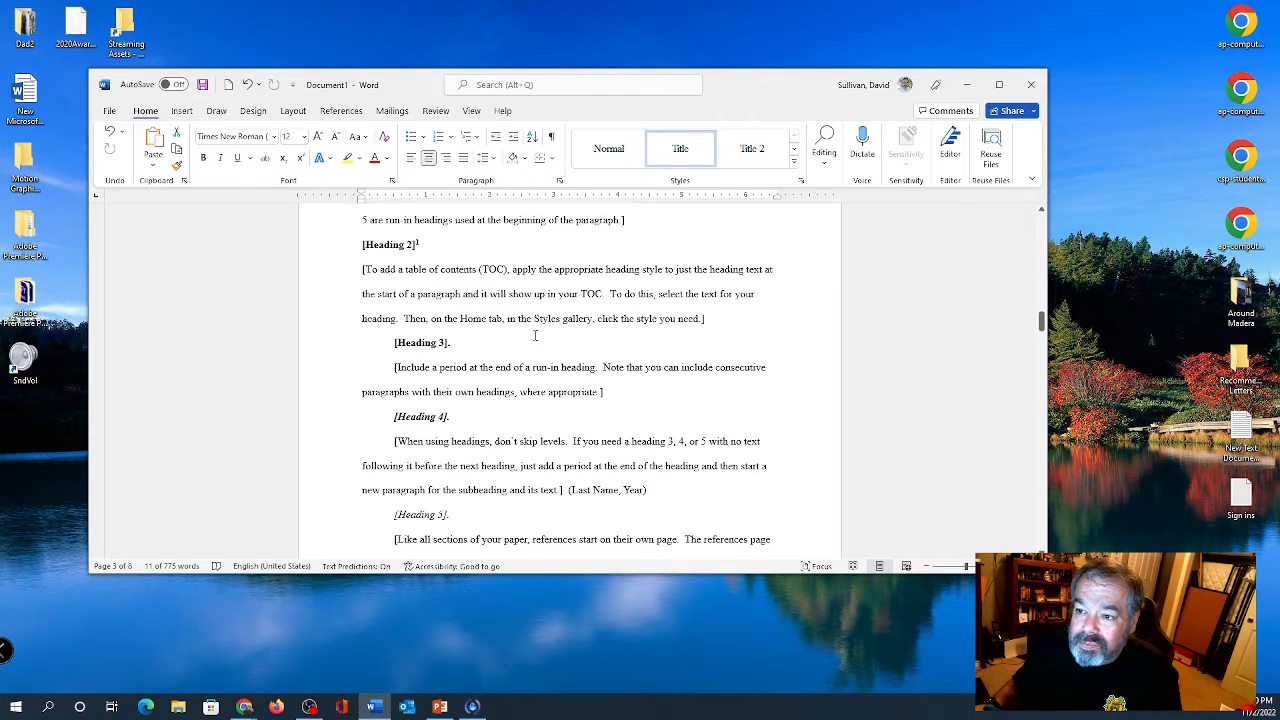
scroll(535, 335, up, 5)
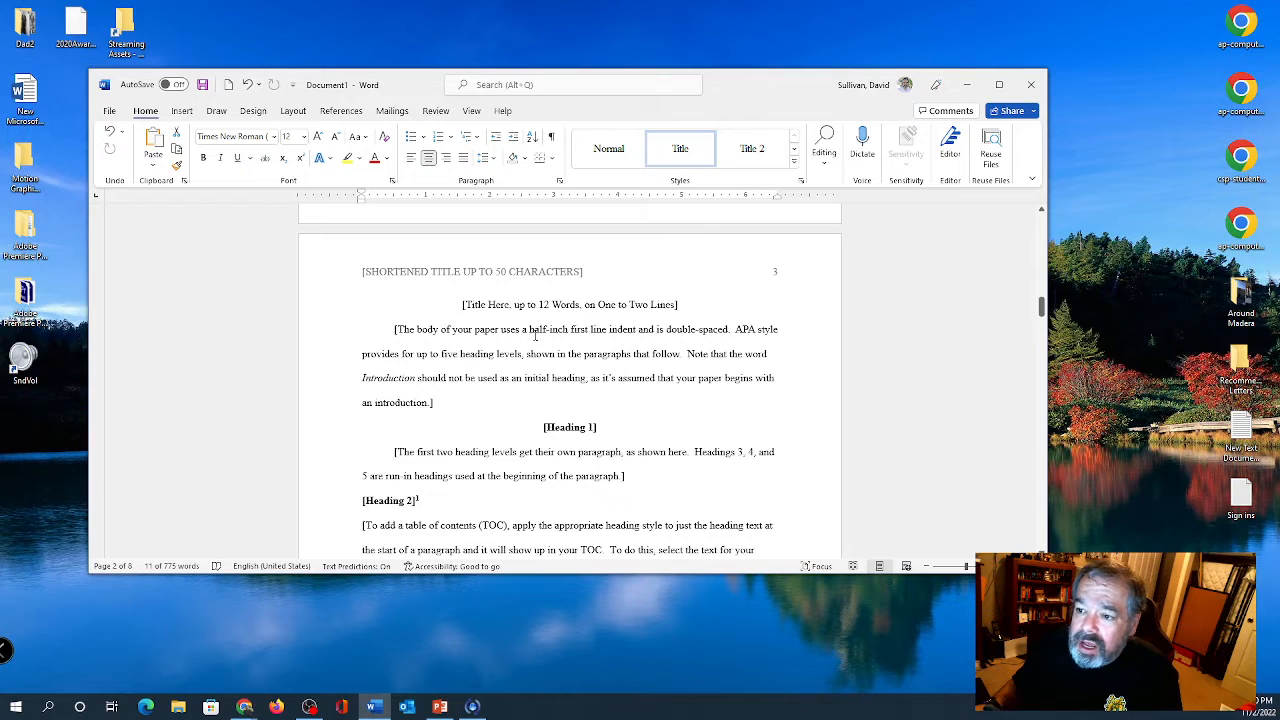
scroll(535, 336, down, 1)
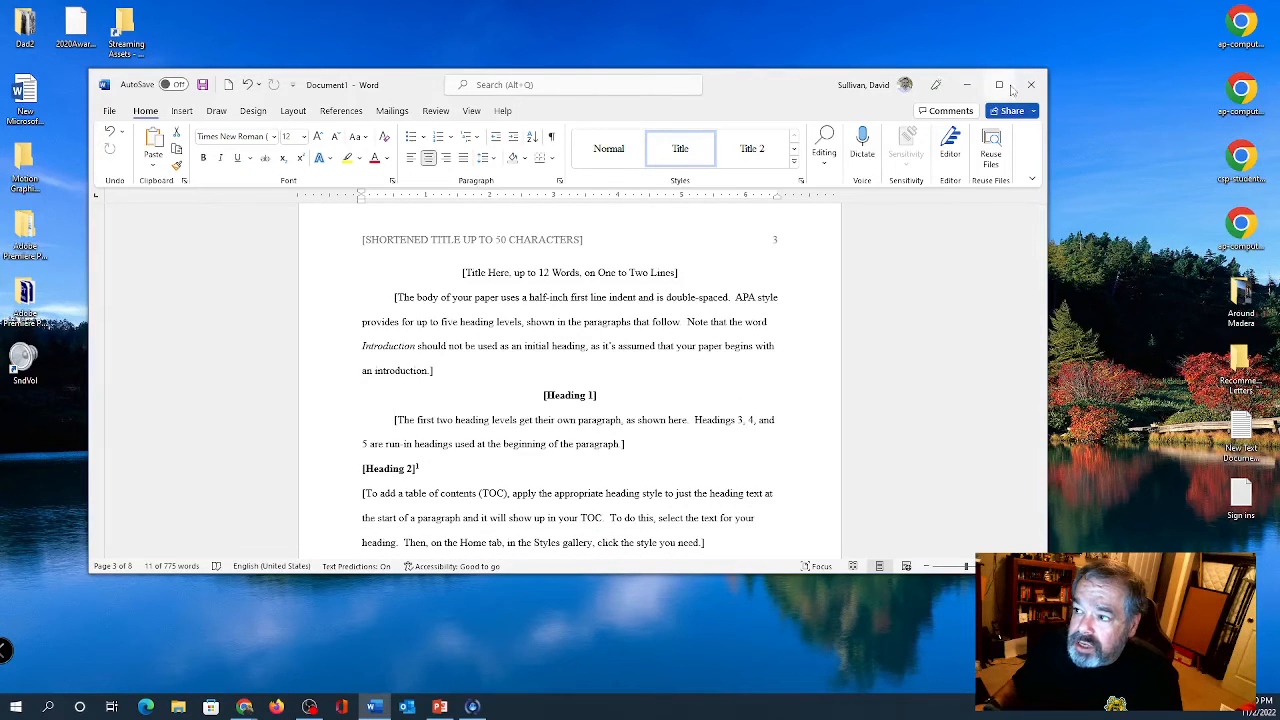
click(999, 84)
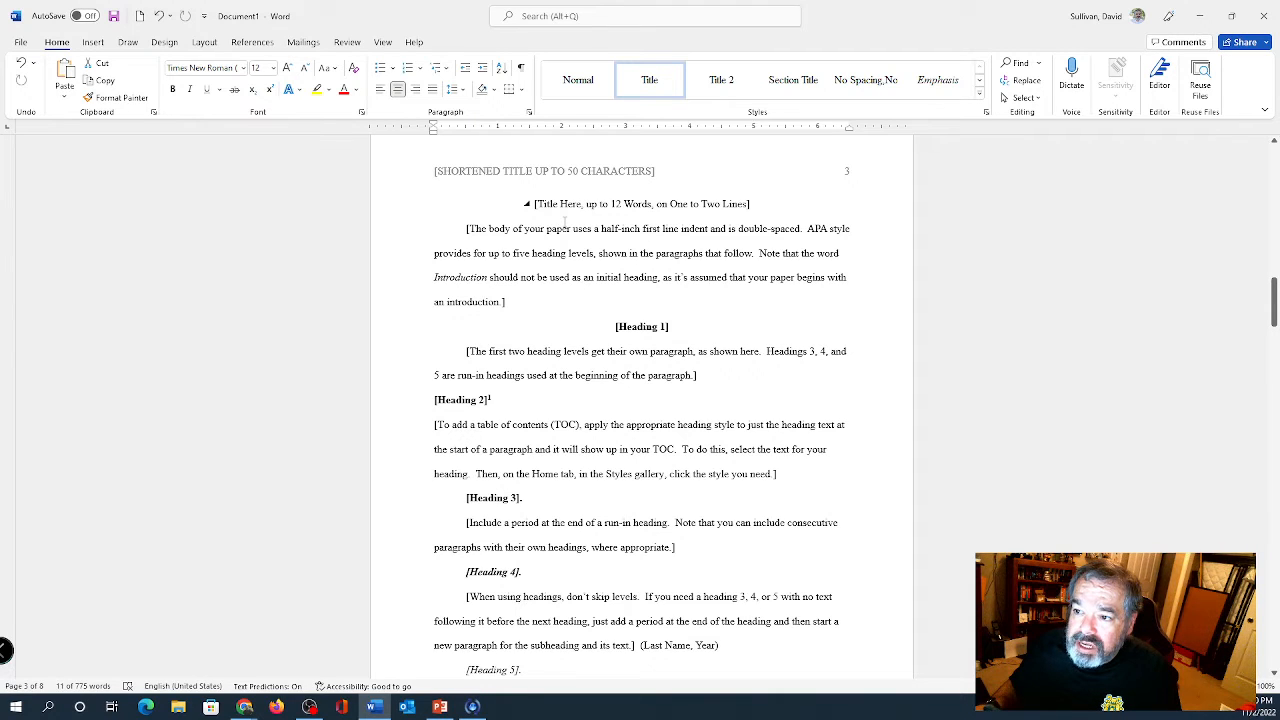
click(256, 43)
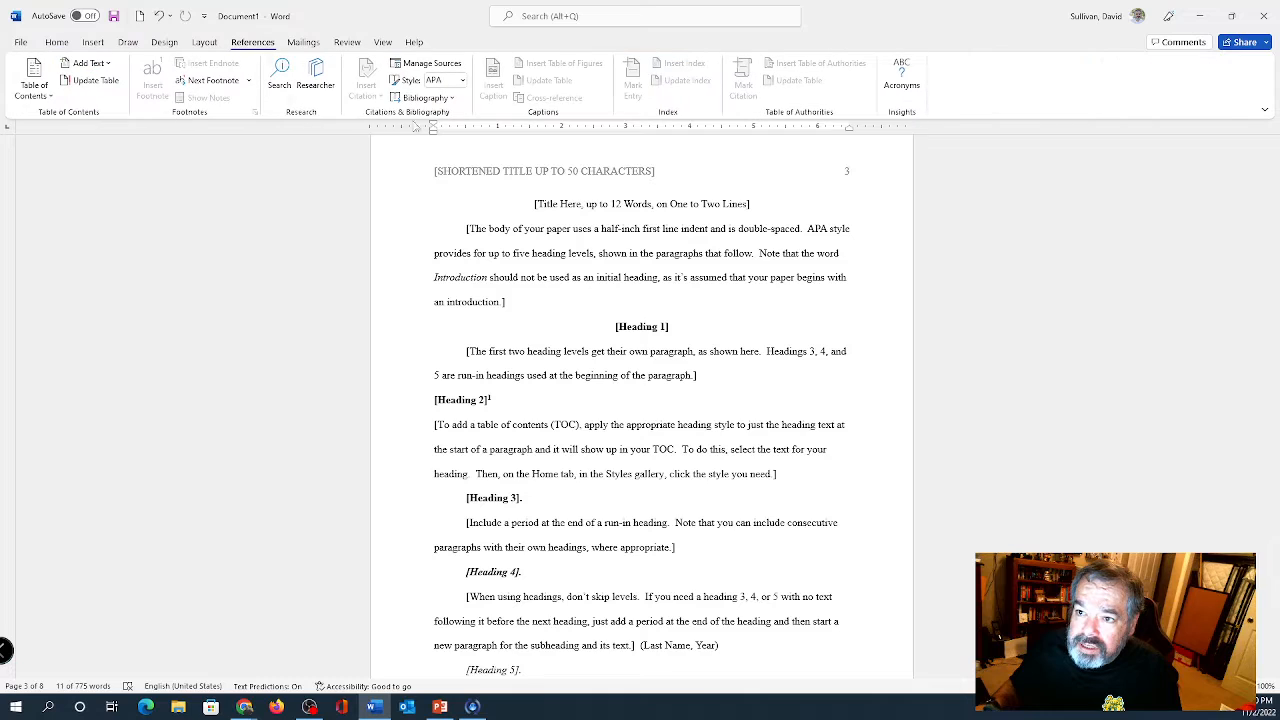
click(462, 82)
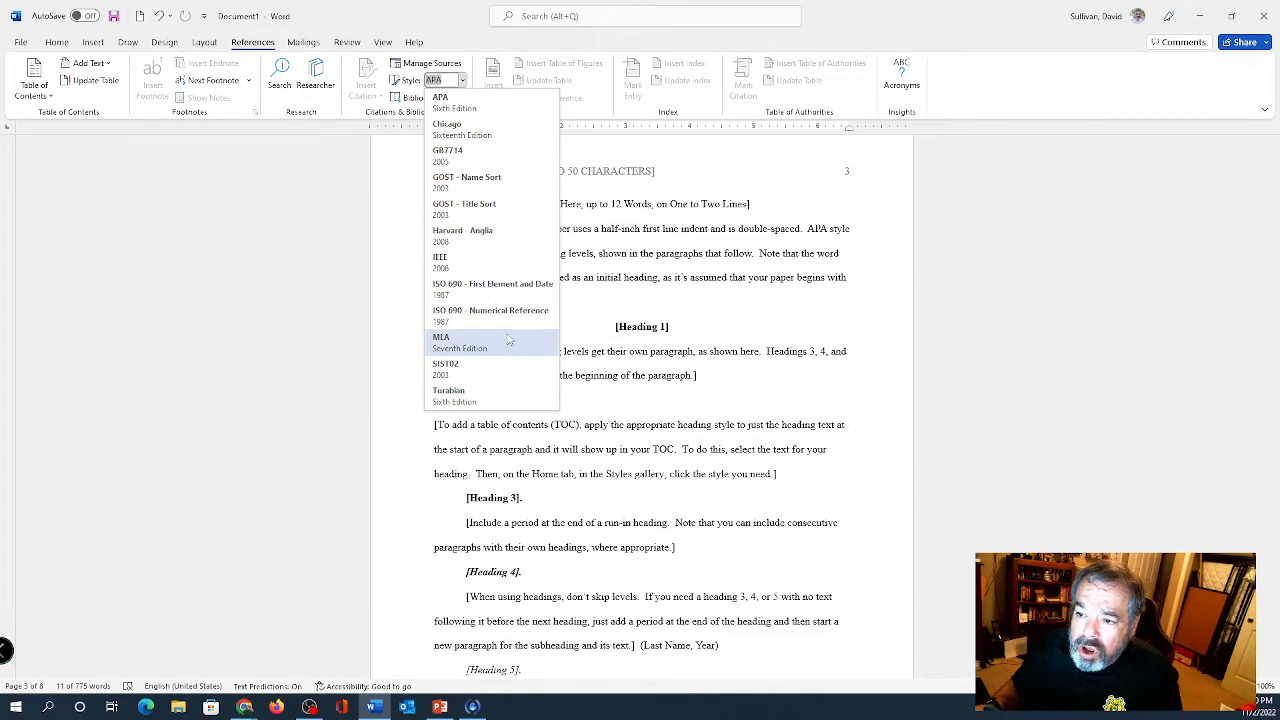
click(458, 104)
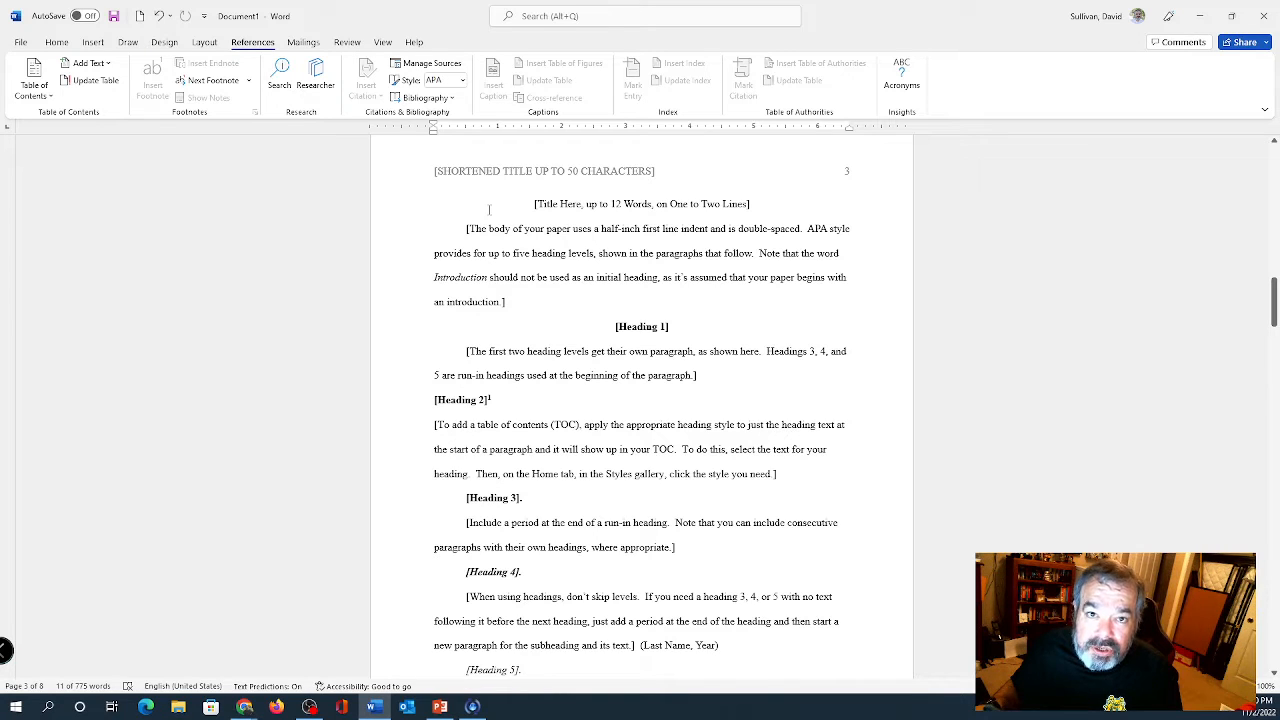
Step: Examine the heading-level guidance on the body pages and the bibliography block with its placeholder entries on the References page
scroll(489, 209, down, 1)
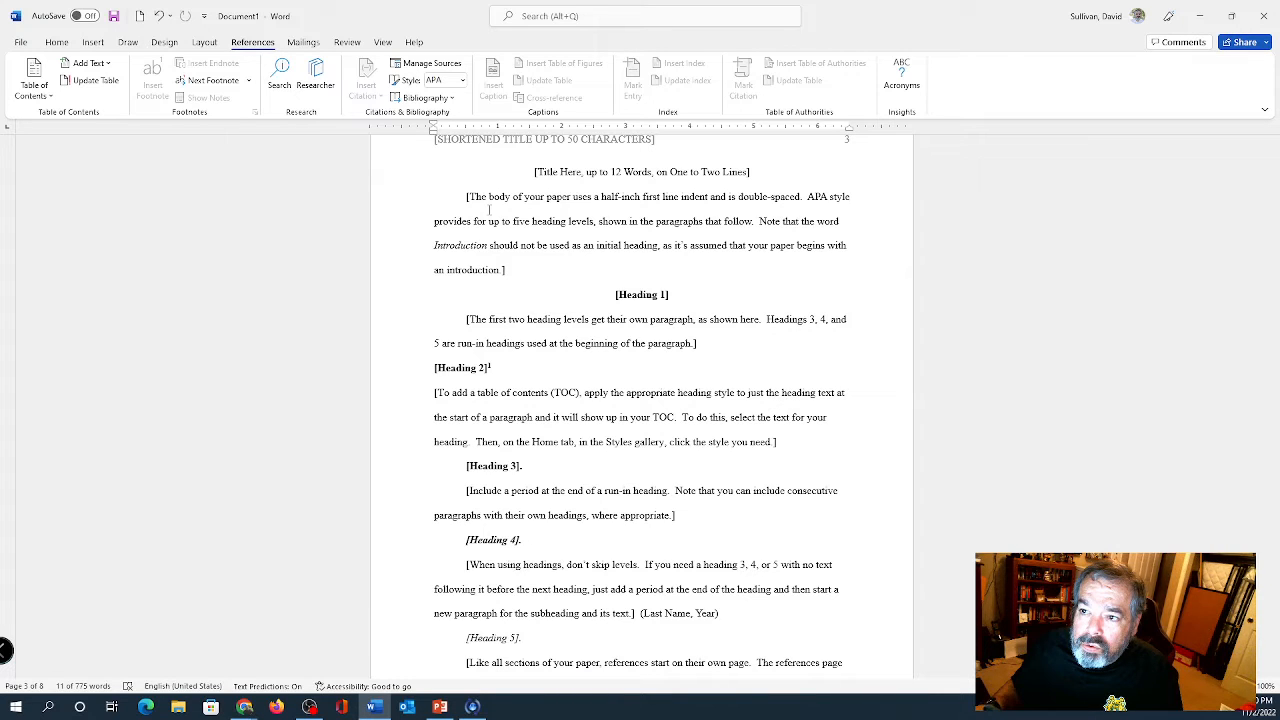
scroll(489, 208, down, 5)
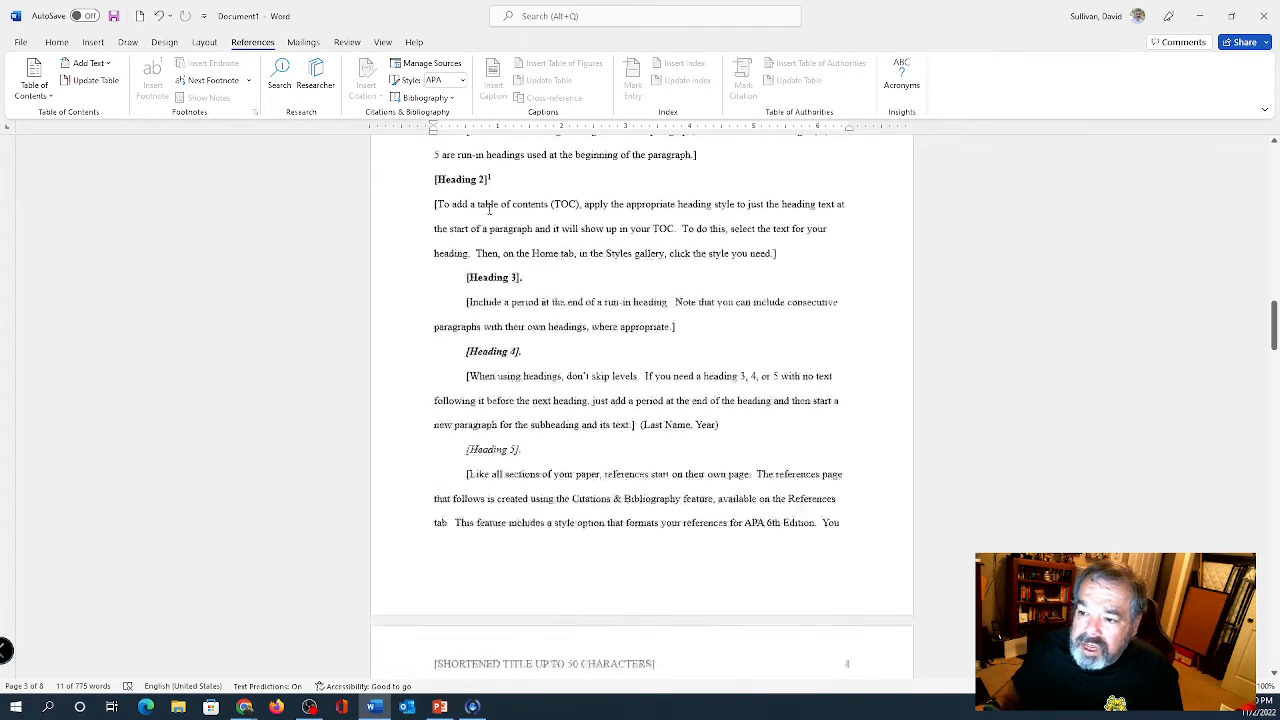
scroll(489, 208, down, 10)
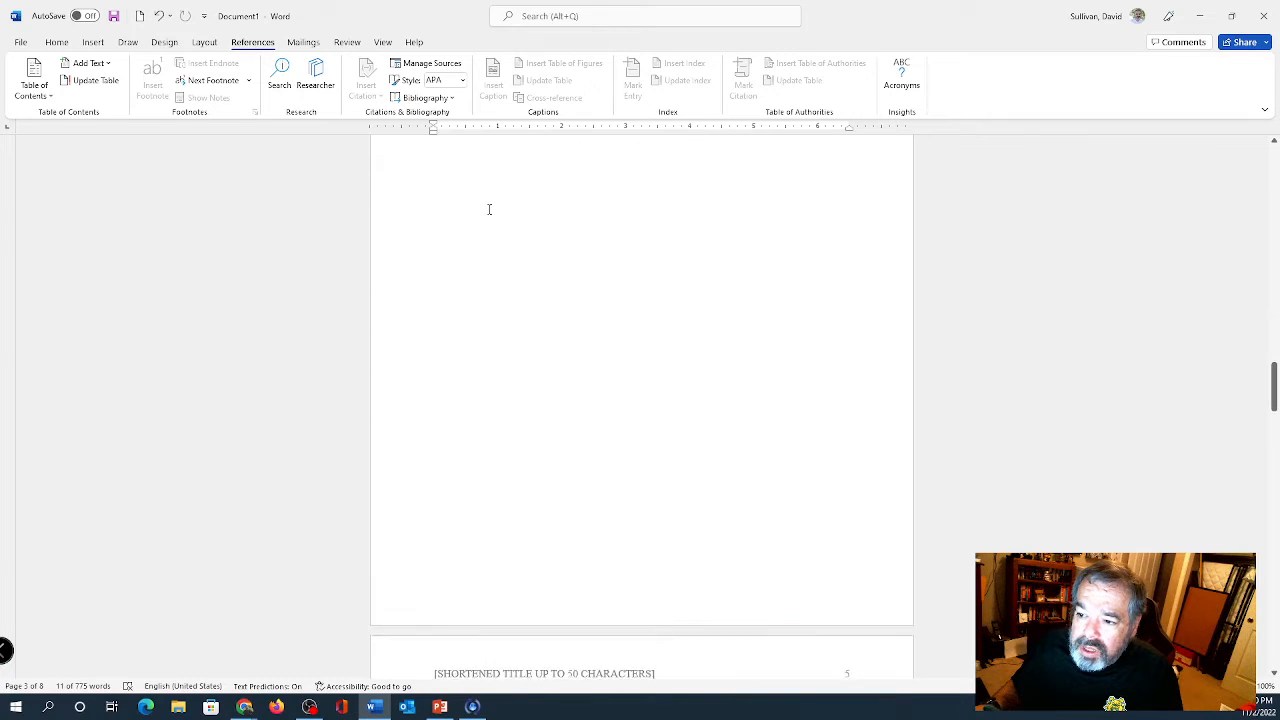
scroll(489, 209, down, 2)
click(527, 352)
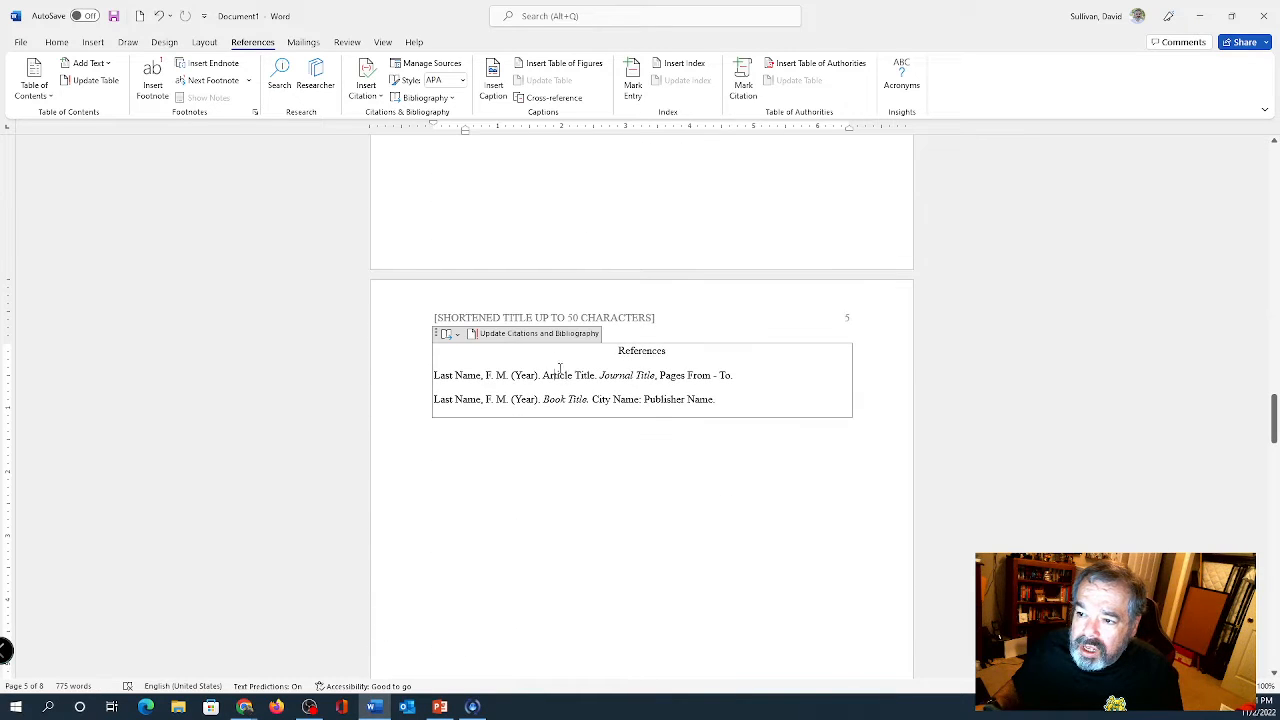
scroll(460, 276, up, 5)
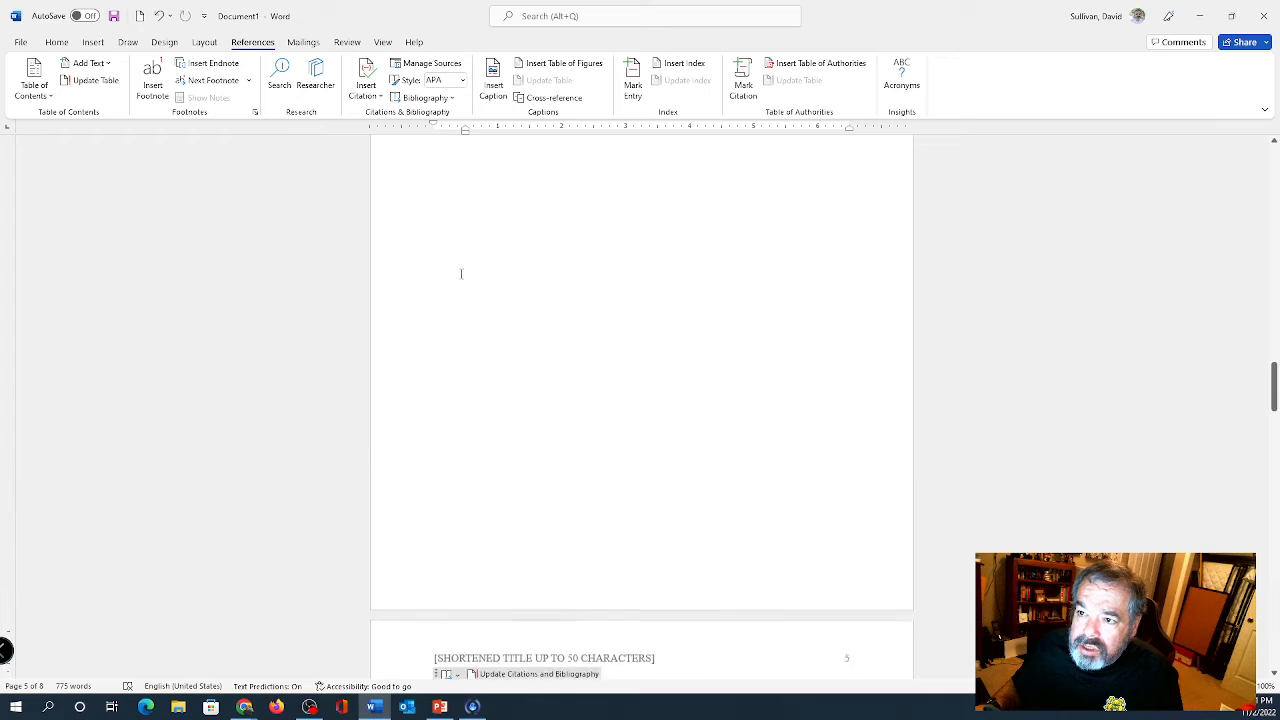
scroll(454, 217, up, 6)
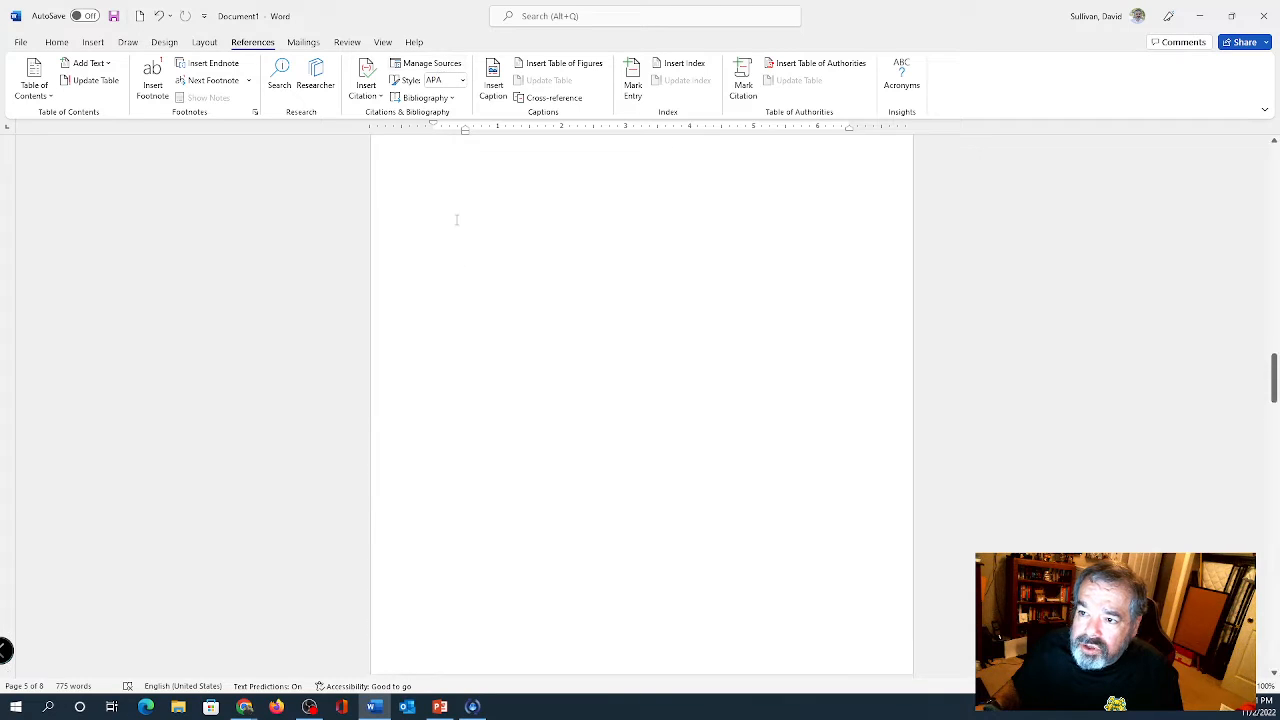
scroll(456, 224, up, 9)
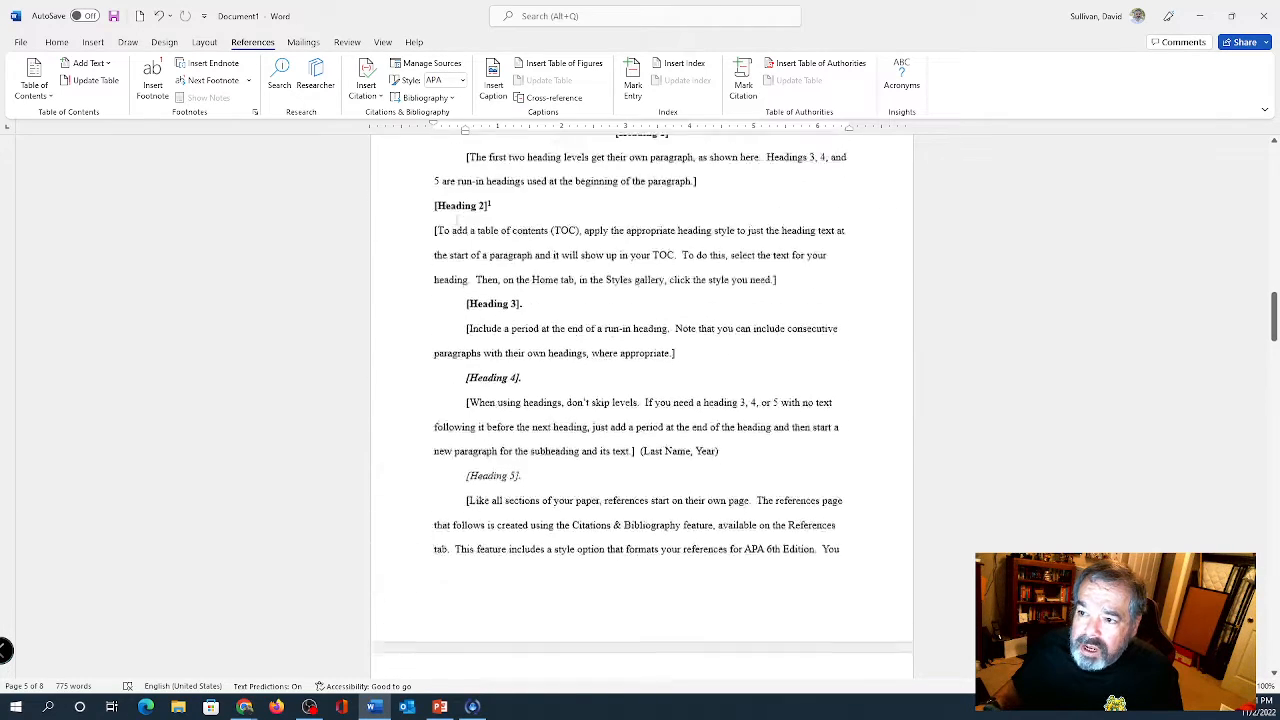
scroll(457, 224, up, 5)
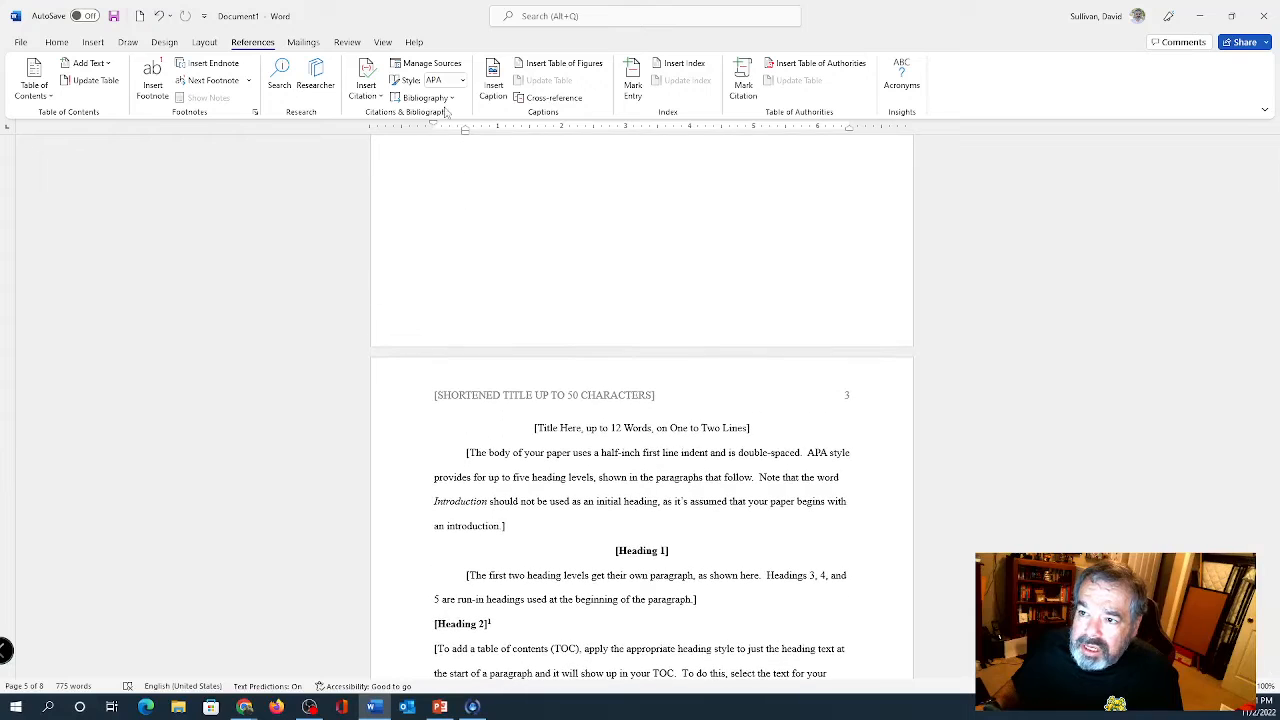
Step: Open the Source Manager, look through the master list and preview the APA citations of several government and education sources
click(440, 64)
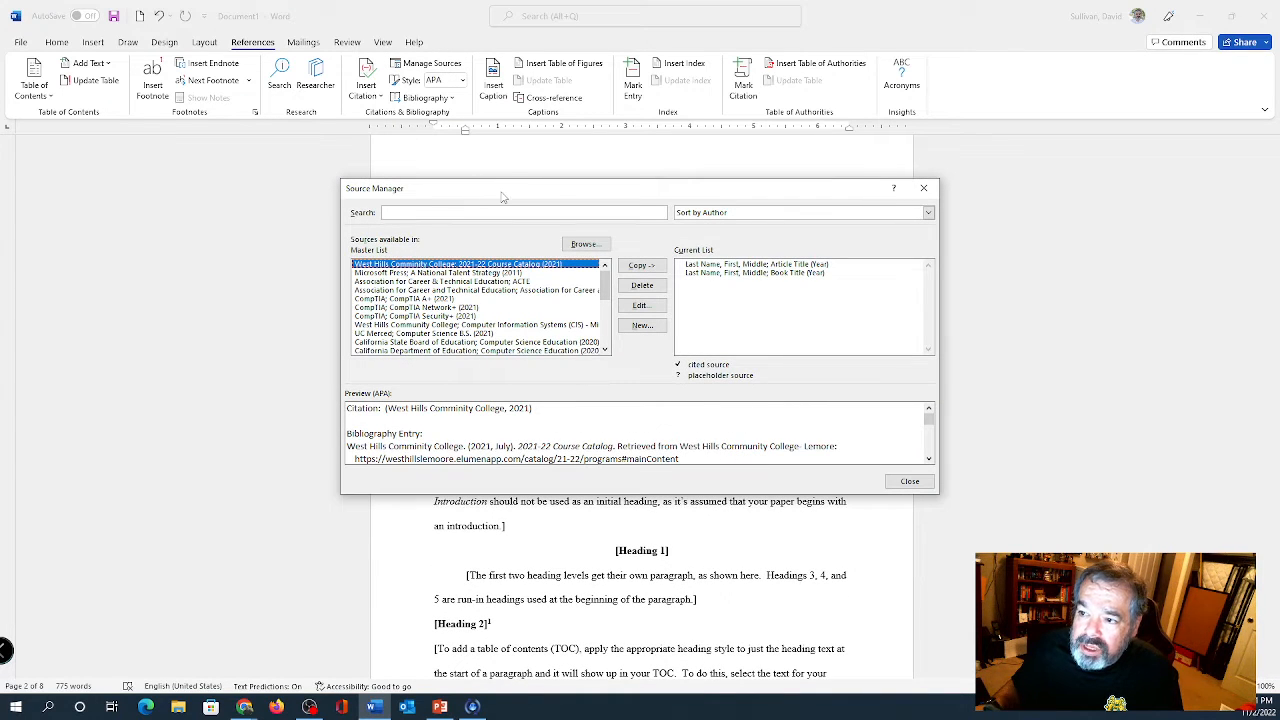
drag(502, 194, 482, 167)
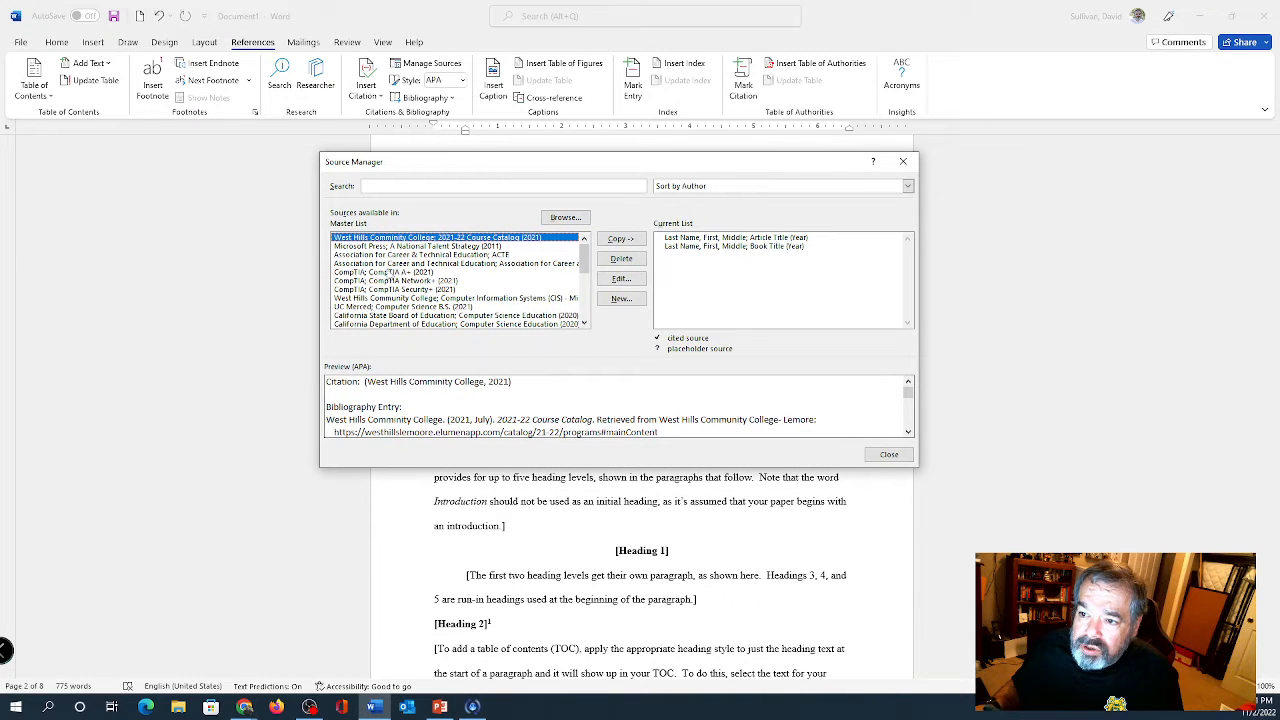
scroll(409, 314, down, 1)
scroll(409, 314, down, 1)
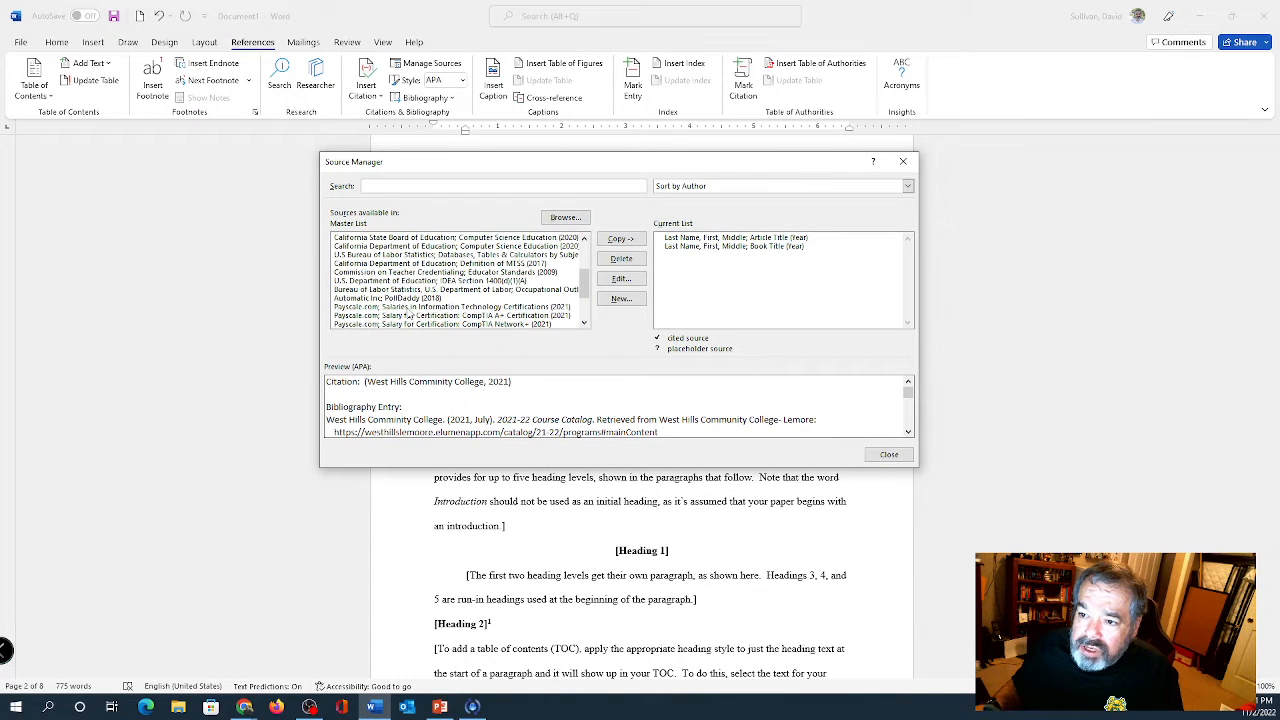
scroll(409, 314, up, 2)
scroll(409, 314, down, 5)
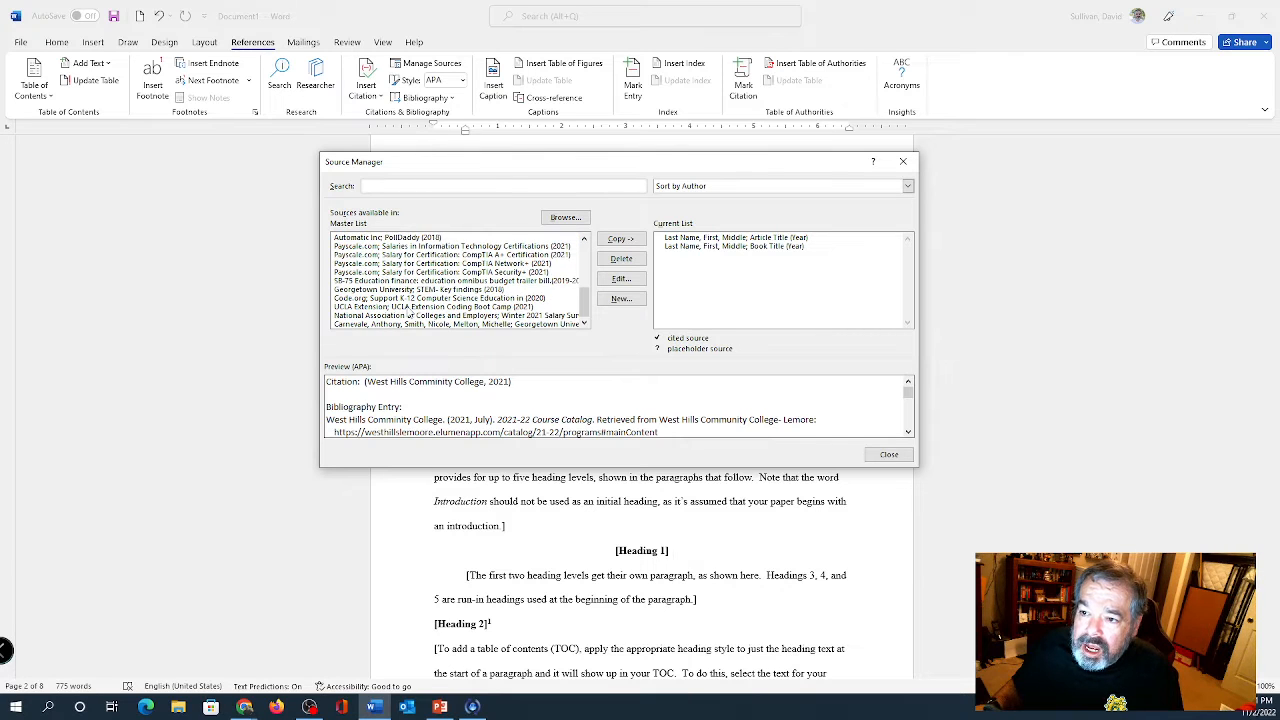
scroll(409, 314, up, 3)
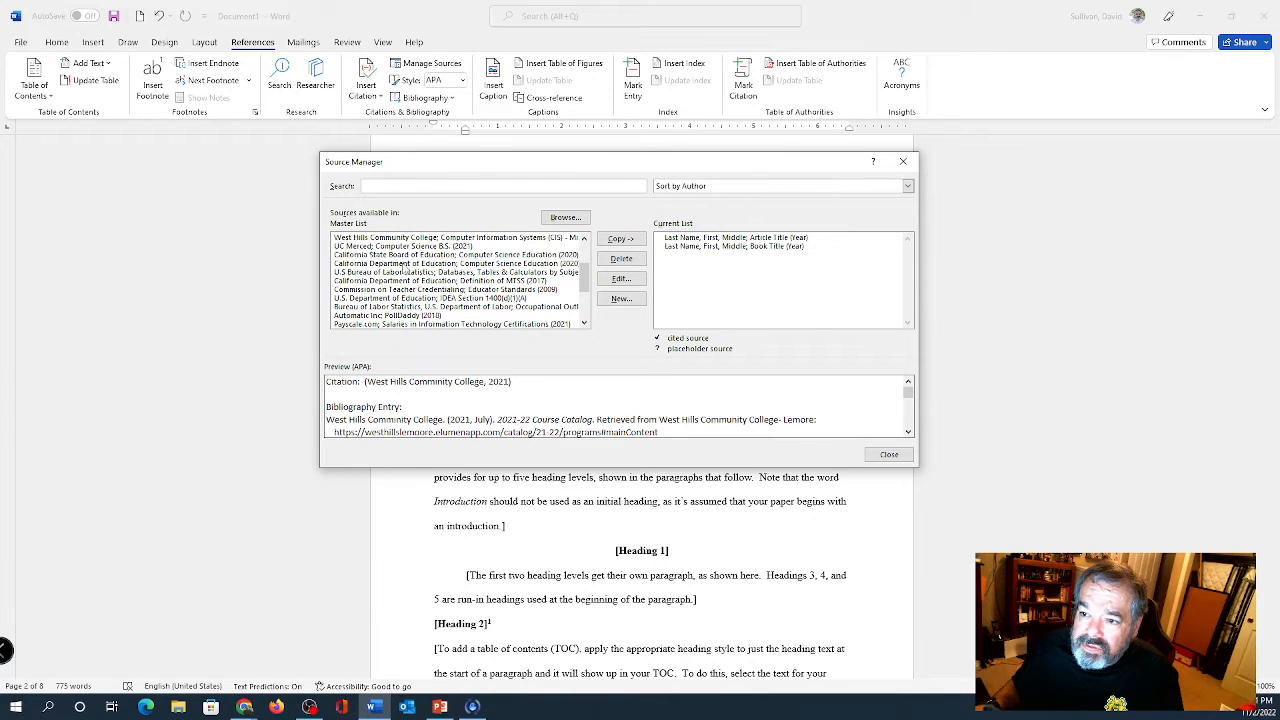
click(406, 255)
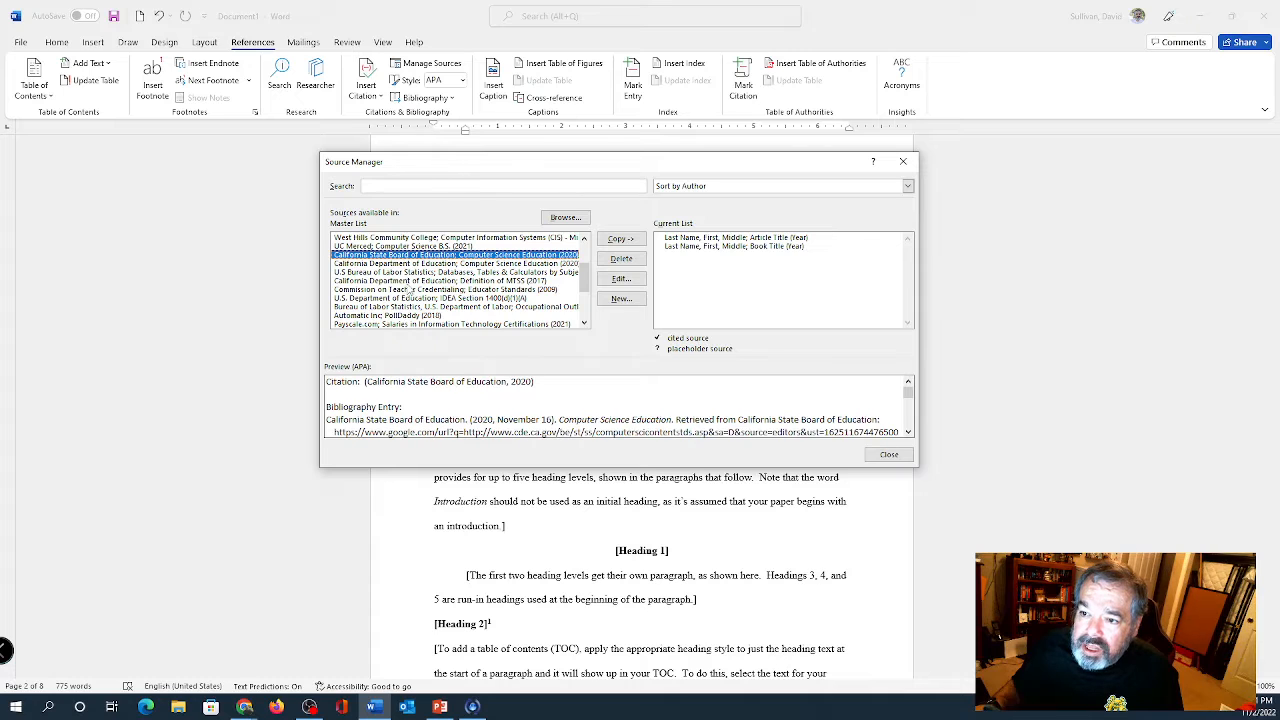
click(409, 300)
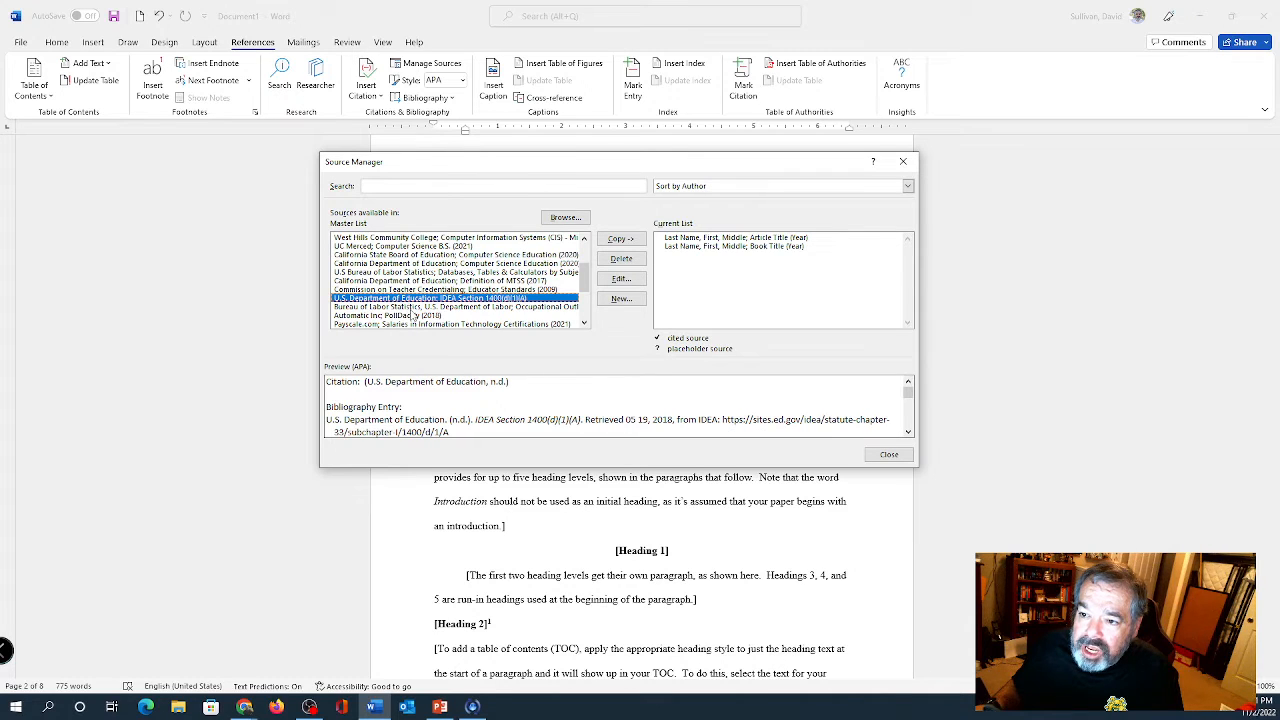
click(413, 307)
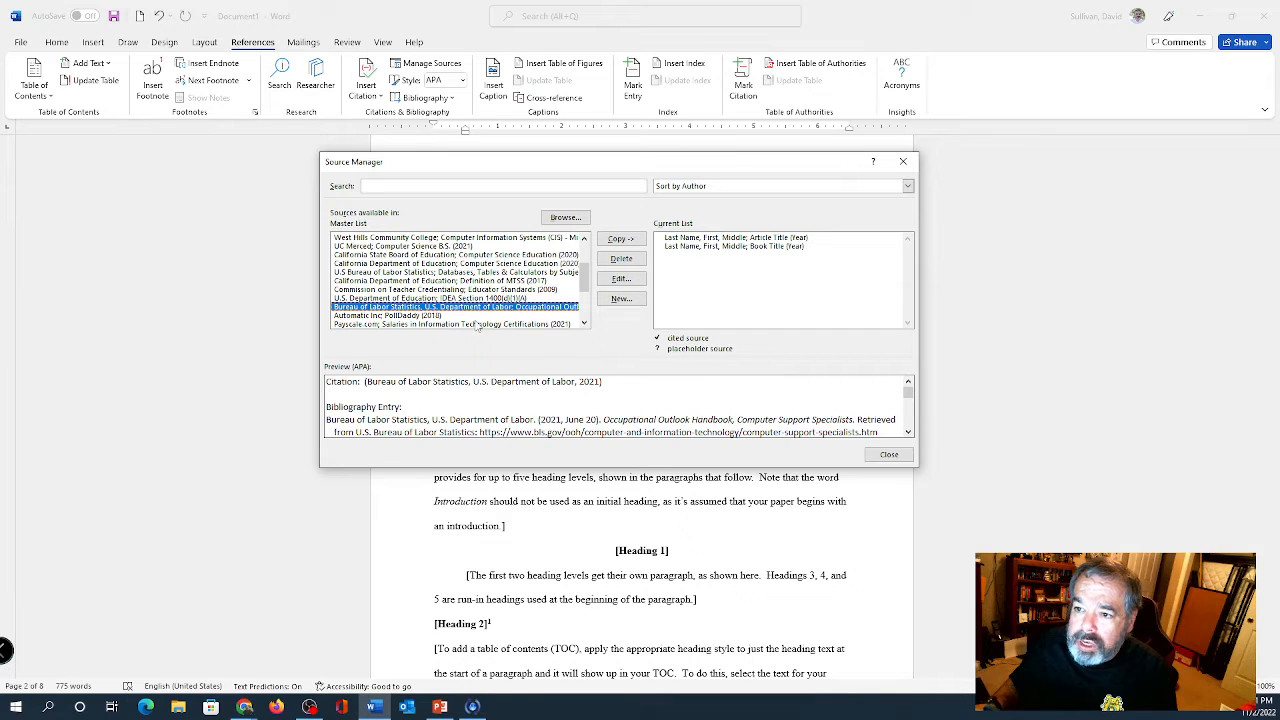
scroll(441, 297, up, 2)
scroll(441, 297, up, 1)
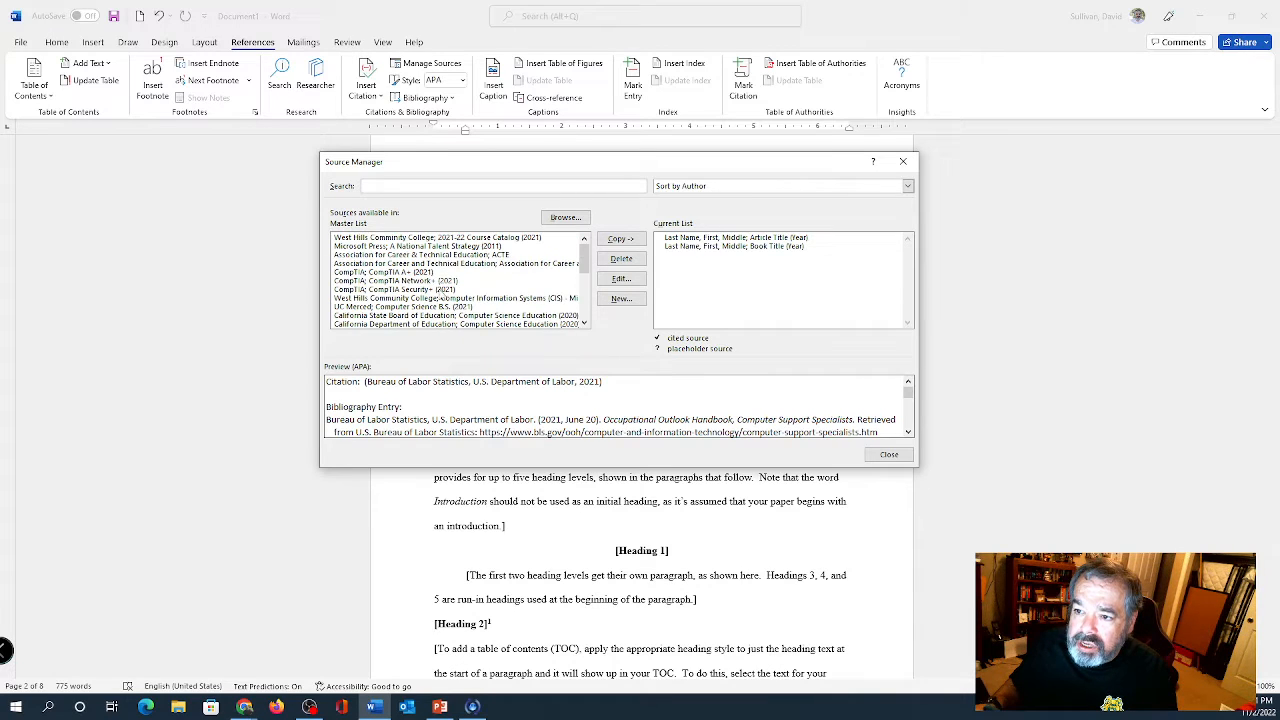
Step: Copy the CompTIA A+, Microsoft Press A National Talent Strategy and UC Merced Computer Science B.S. sources into the document's current list
click(414, 272)
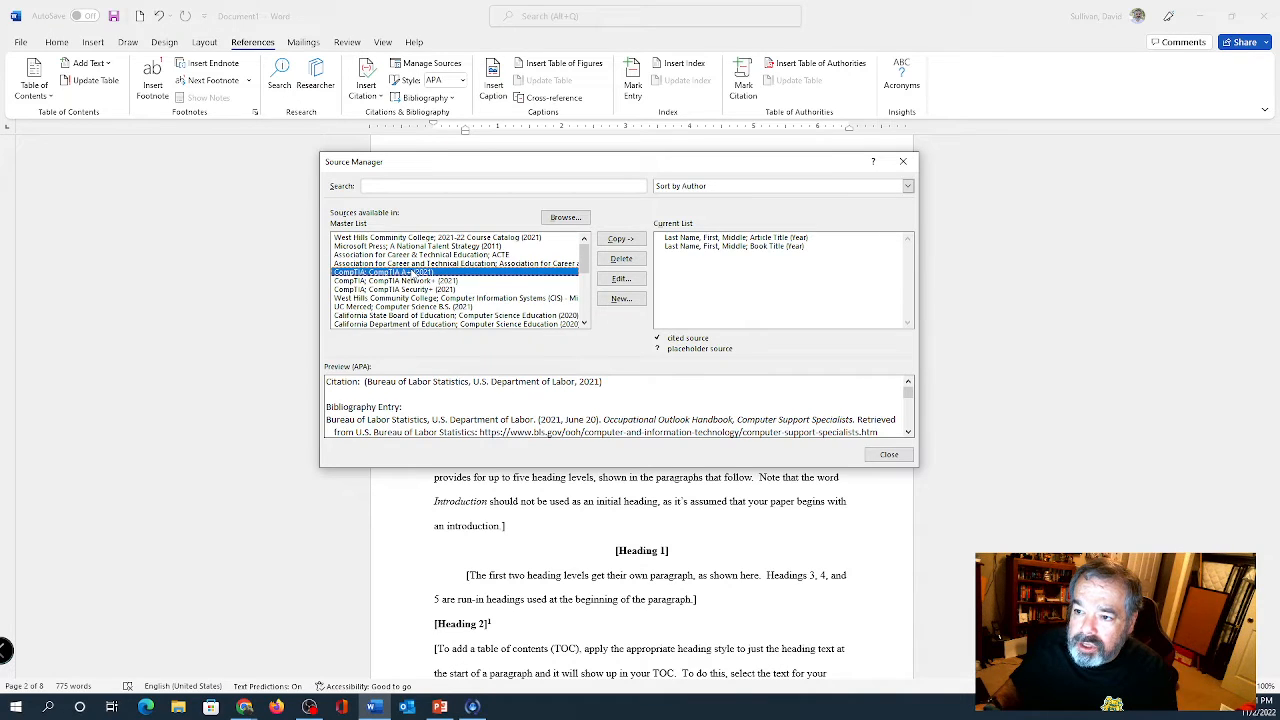
click(617, 241)
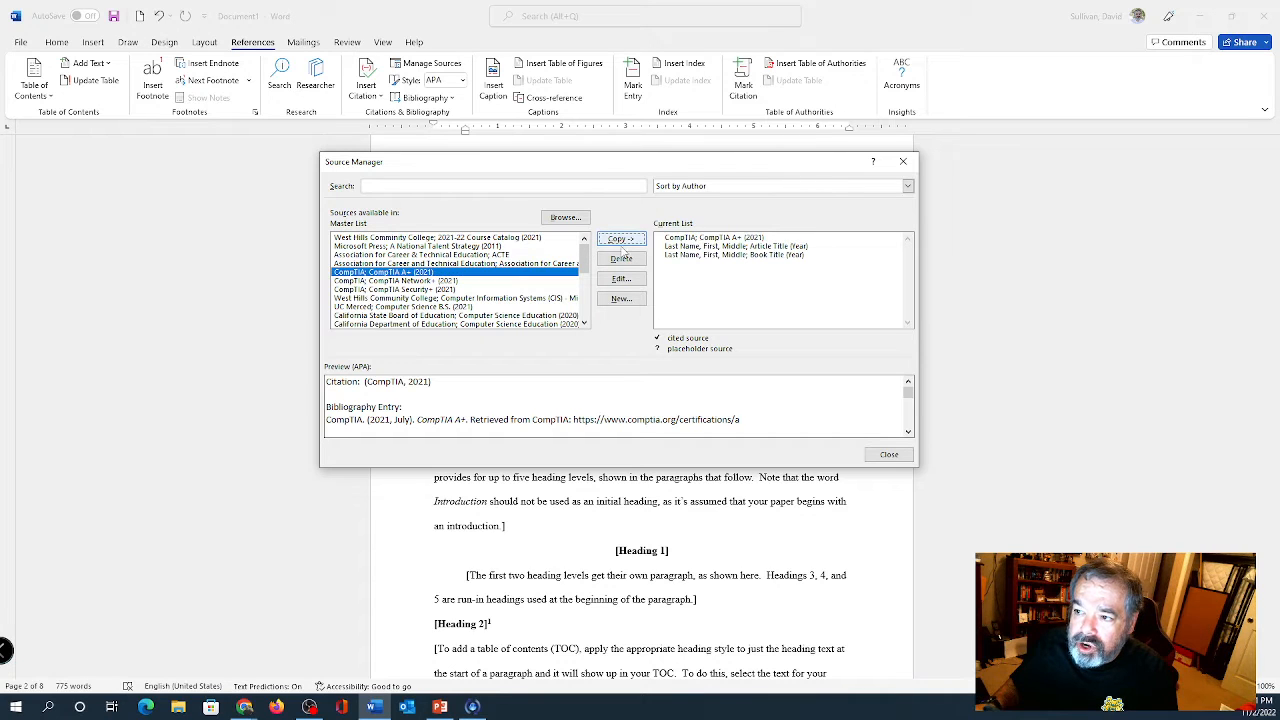
click(478, 247)
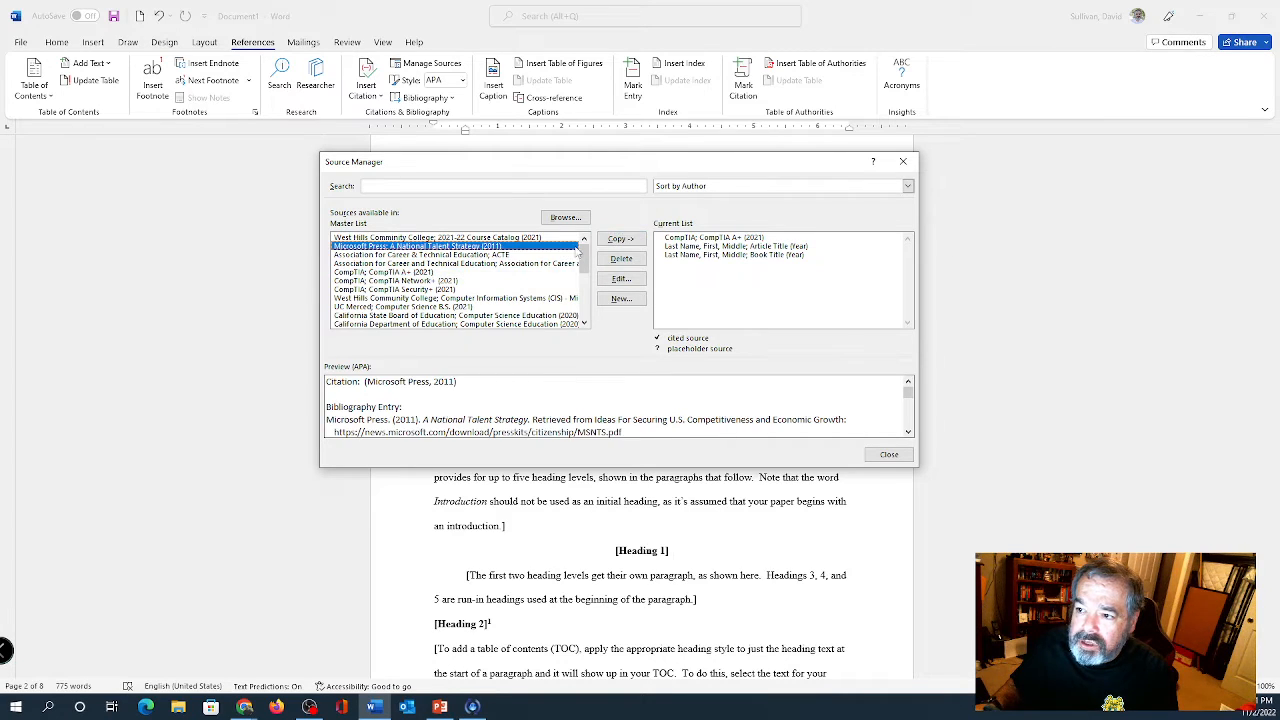
click(606, 243)
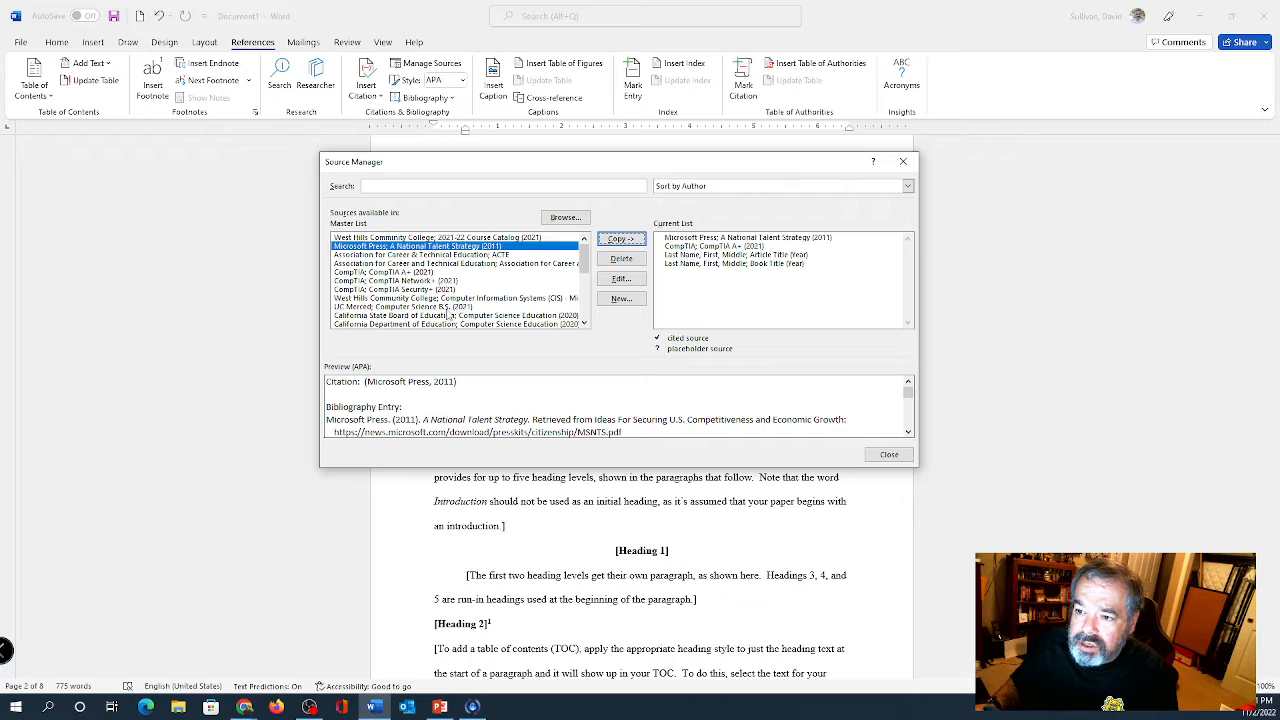
click(449, 306)
click(621, 240)
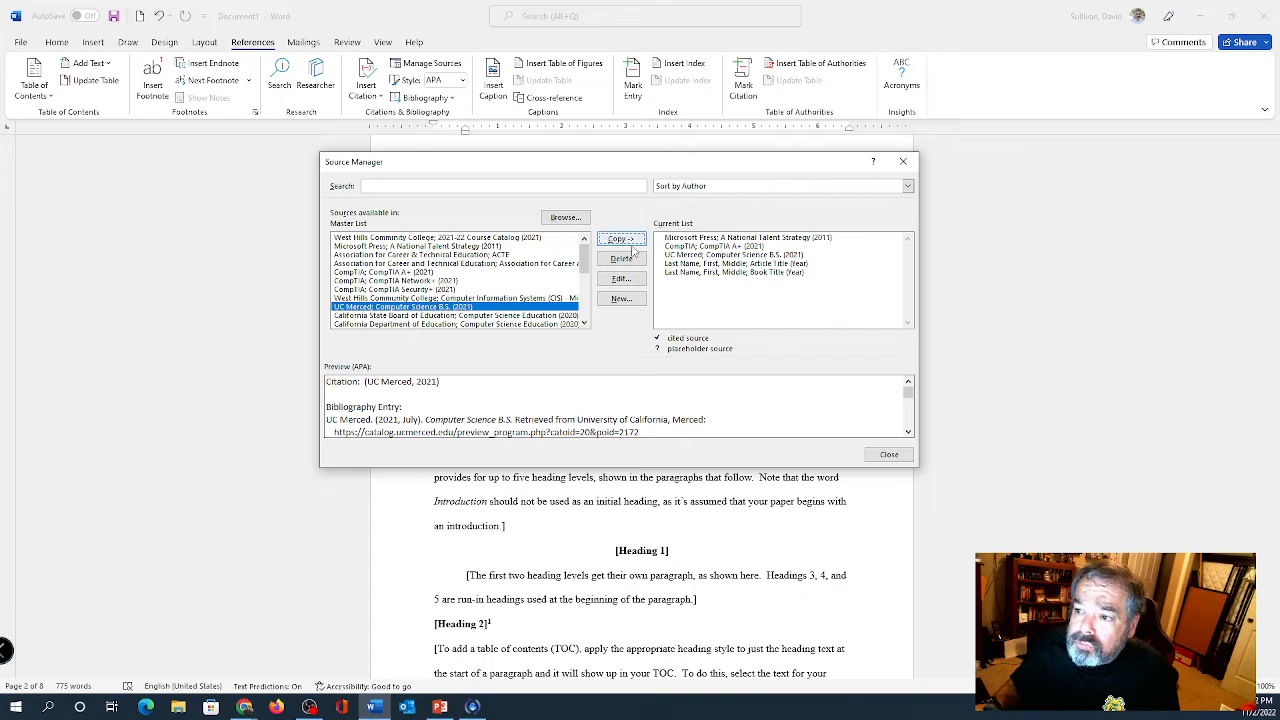
Step: Start a new source from the Source Manager, look through the available source types and choose Web site
click(625, 300)
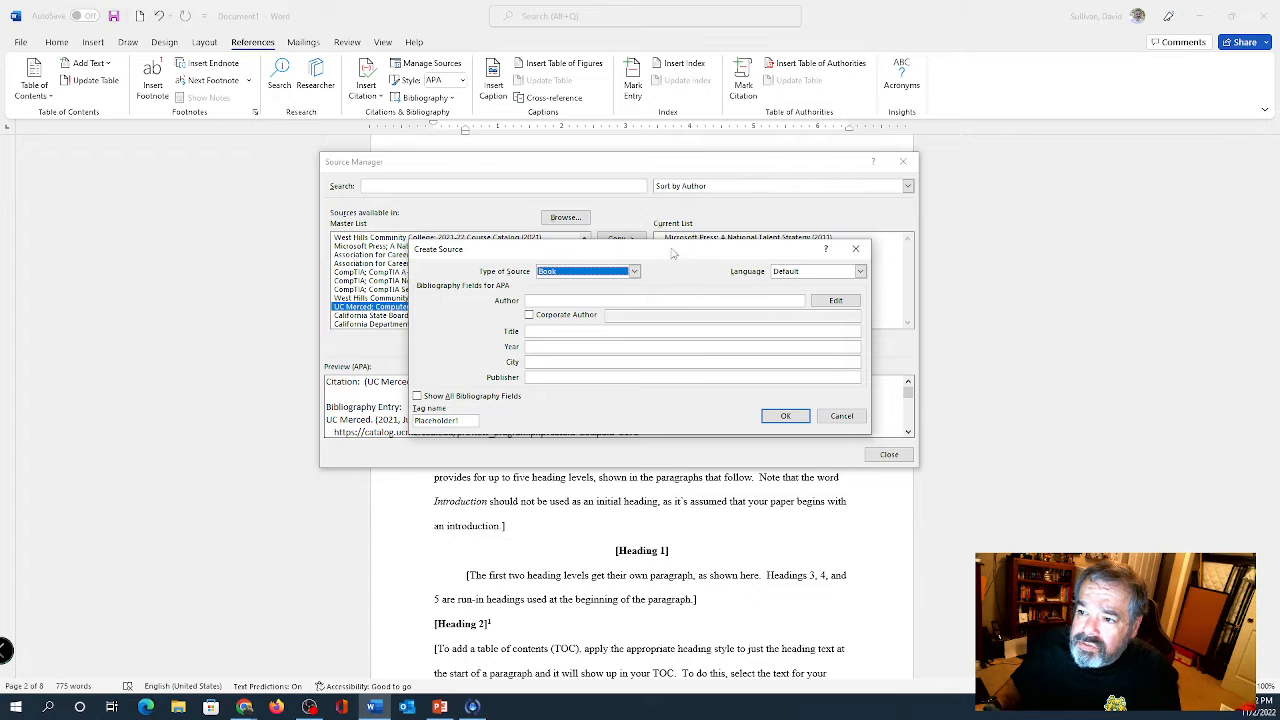
drag(672, 250, 641, 195)
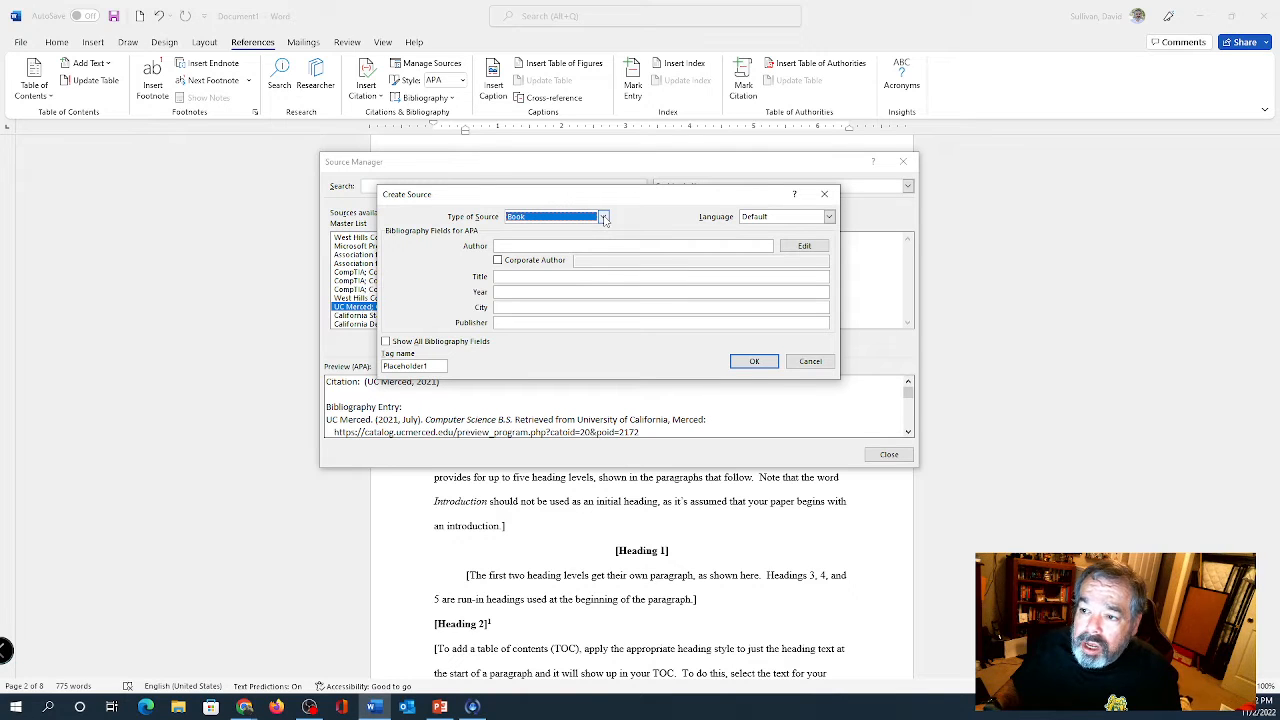
click(603, 218)
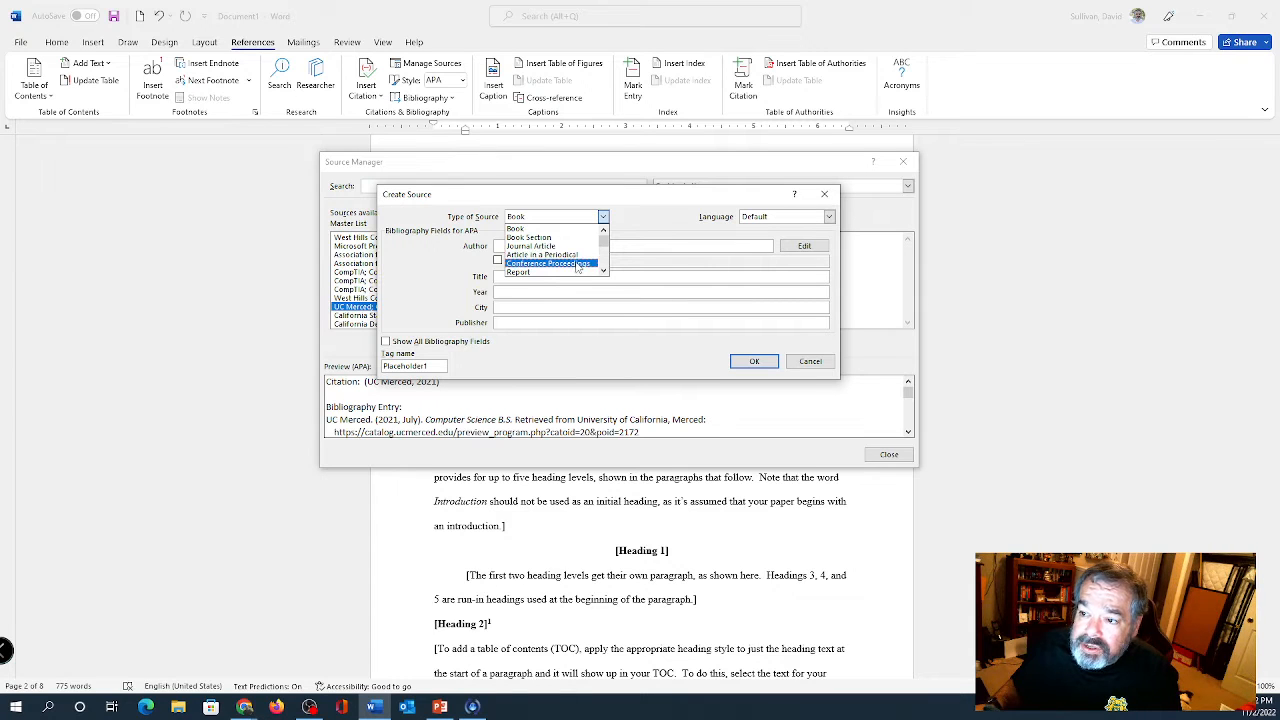
scroll(576, 266, down, 2)
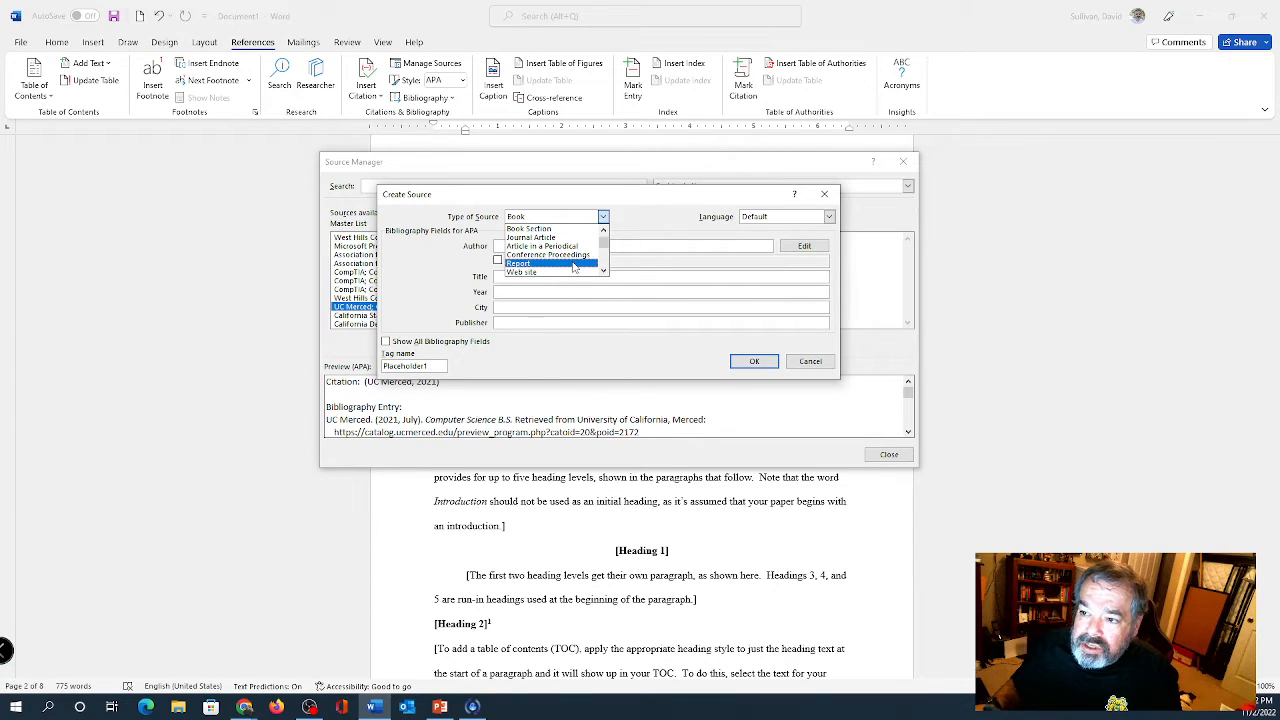
scroll(571, 262, down, 1)
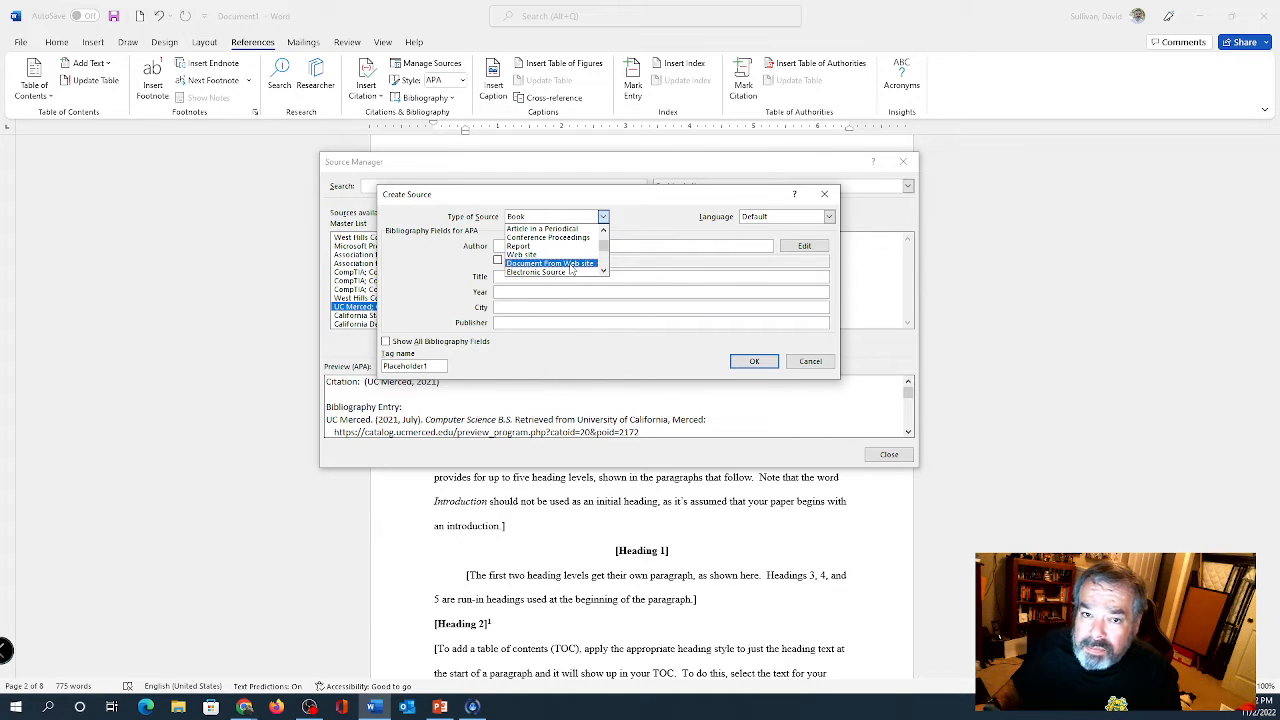
scroll(571, 269, down, 1)
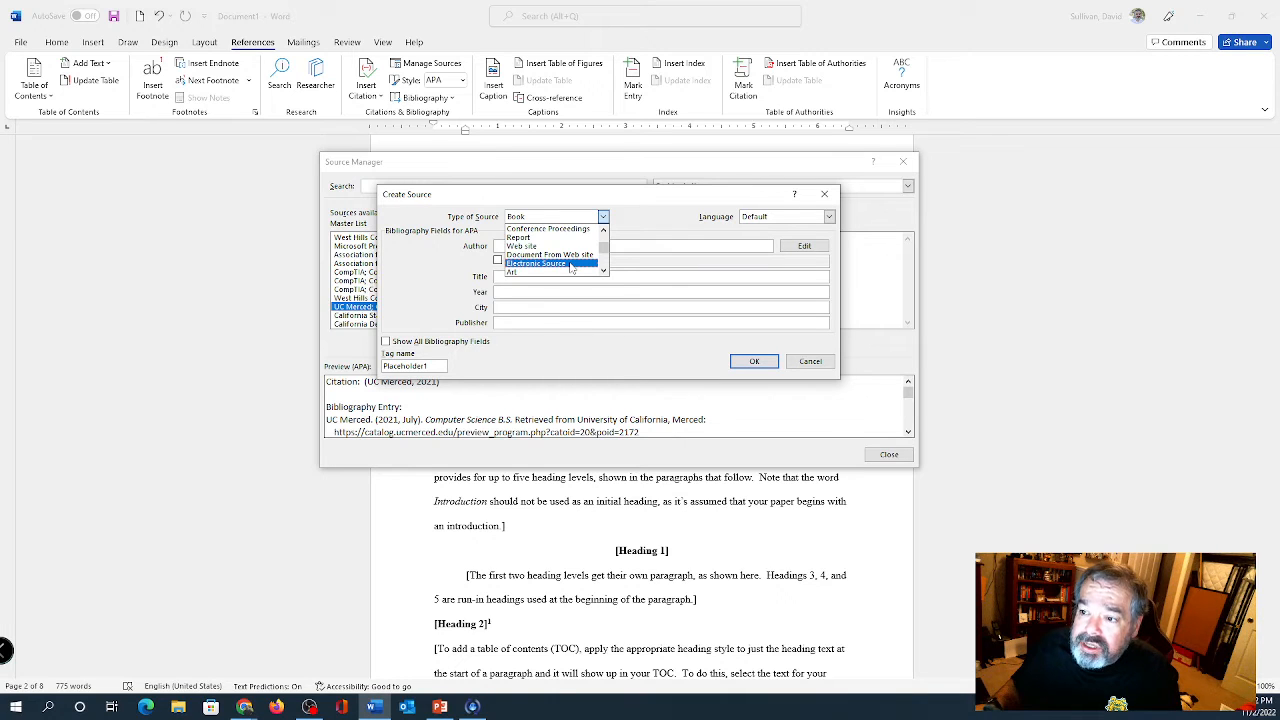
scroll(571, 269, down, 1)
scroll(572, 270, down, 1)
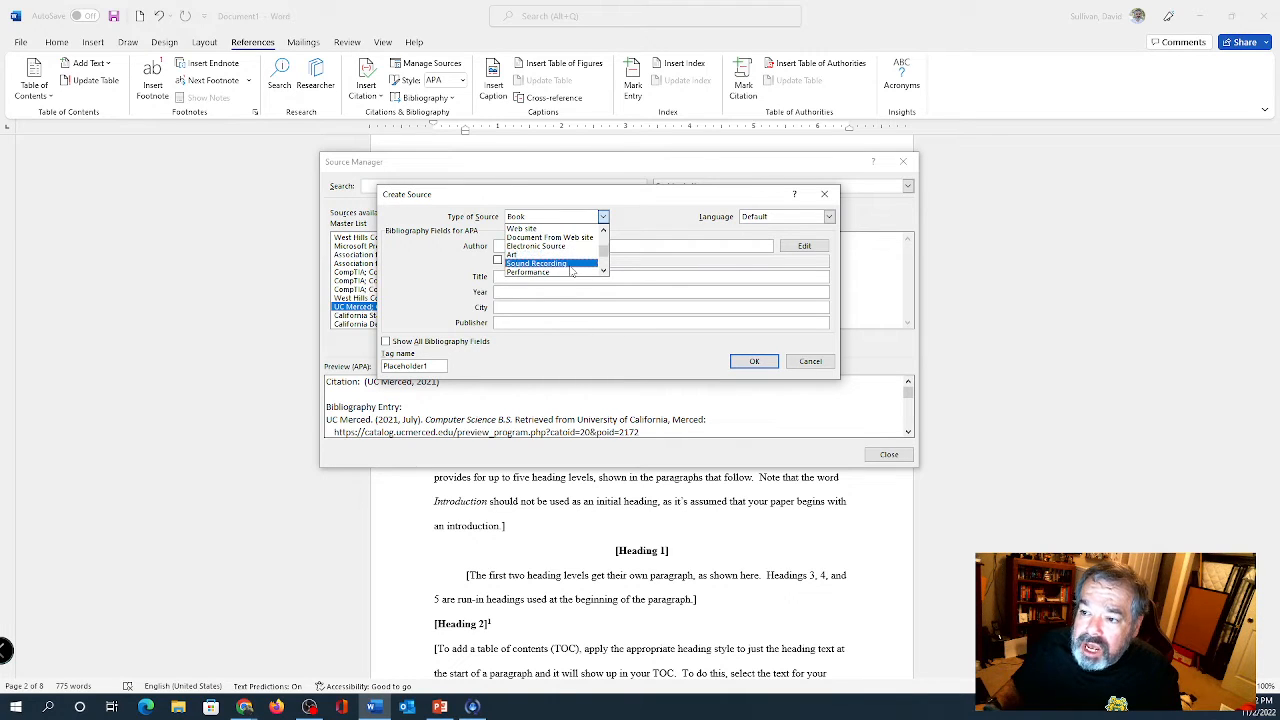
scroll(571, 270, down, 2)
scroll(572, 271, down, 3)
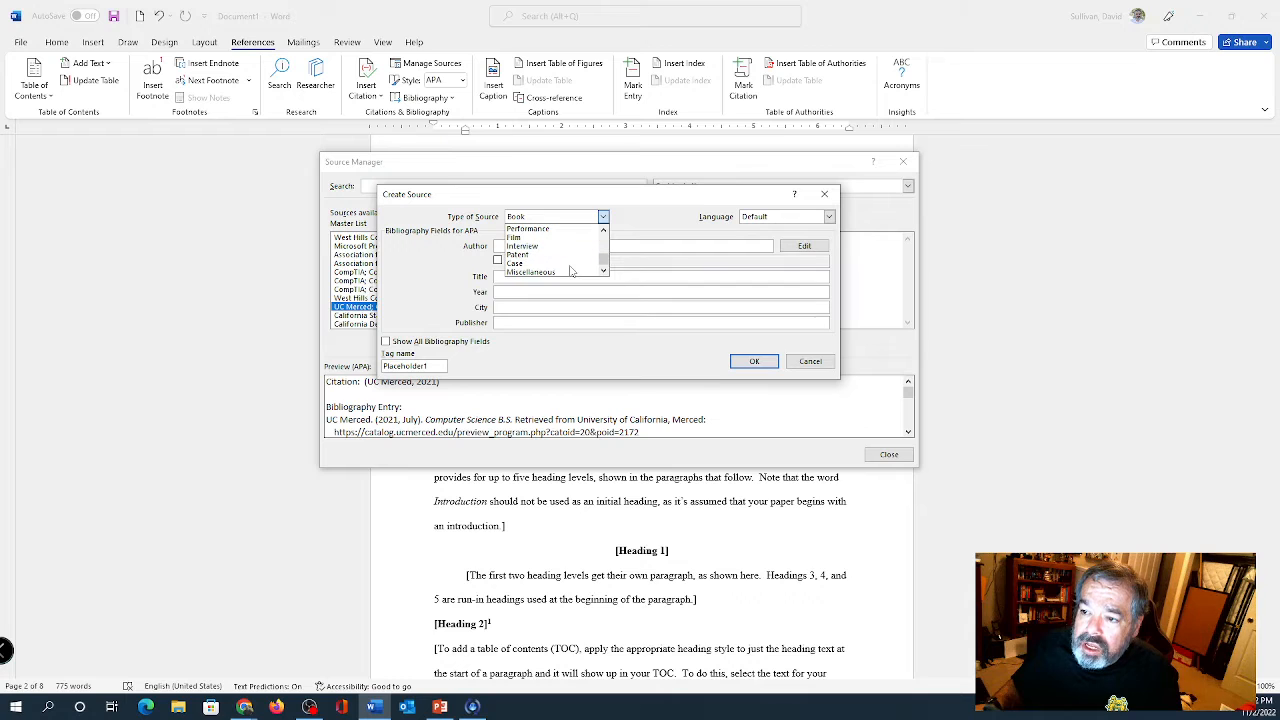
scroll(572, 271, up, 4)
scroll(571, 268, up, 2)
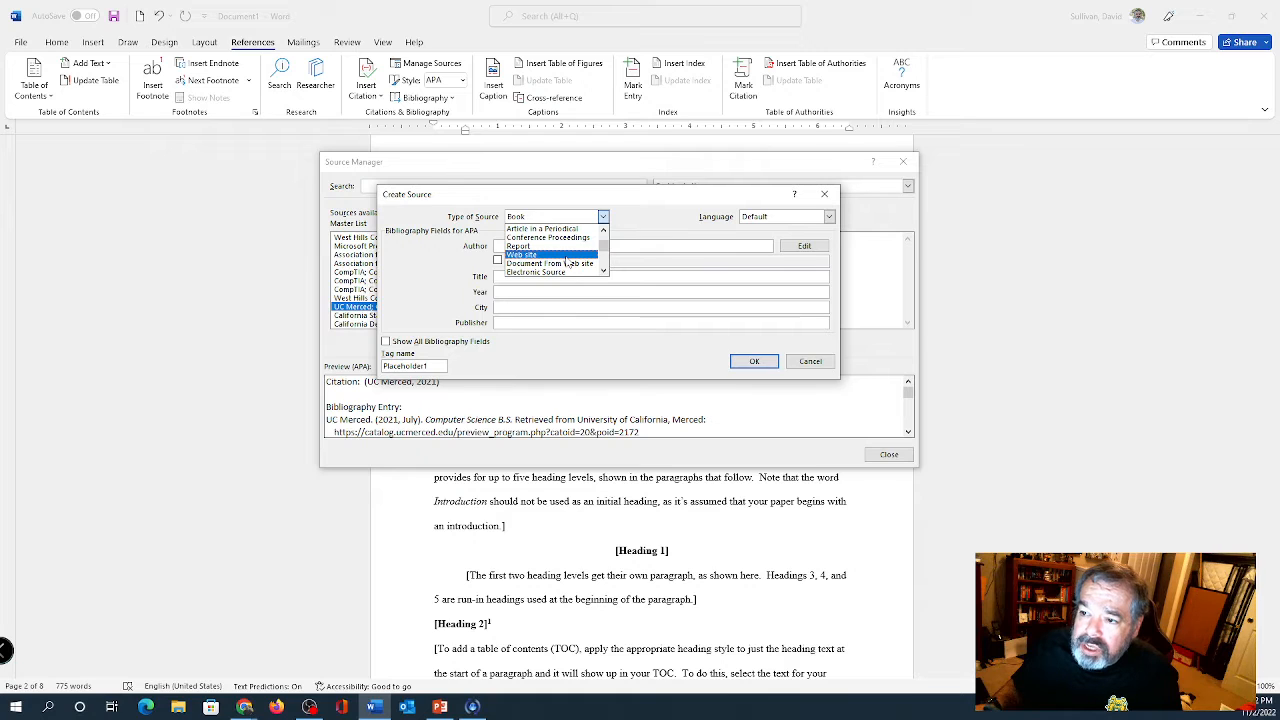
click(563, 255)
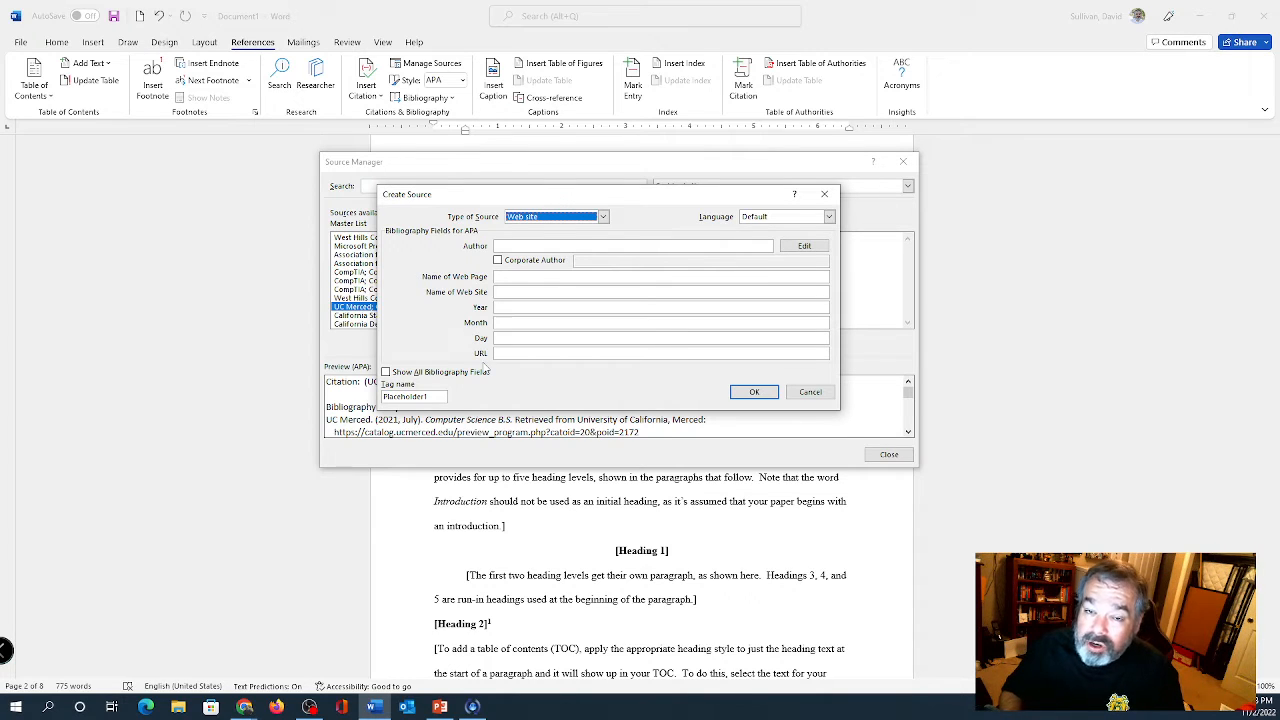
Step: Mark the source as having a corporate author and enter Internal Revenue Service as its name
click(498, 261)
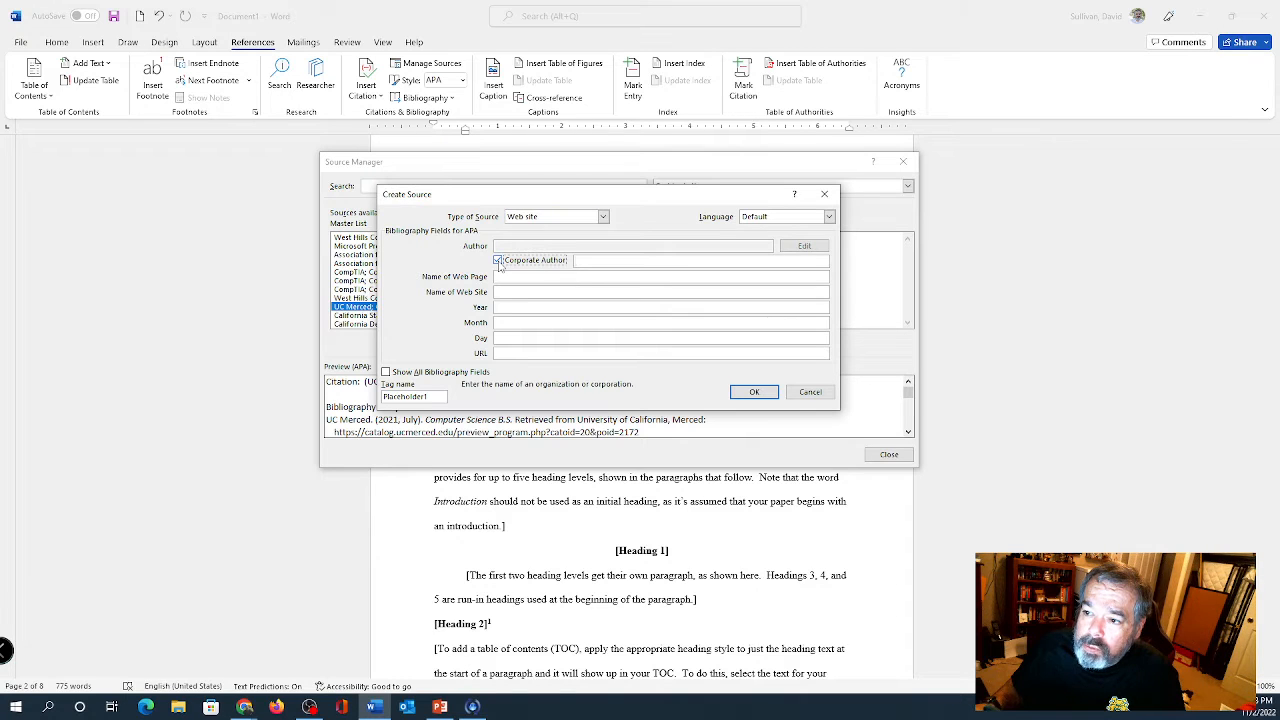
click(598, 262)
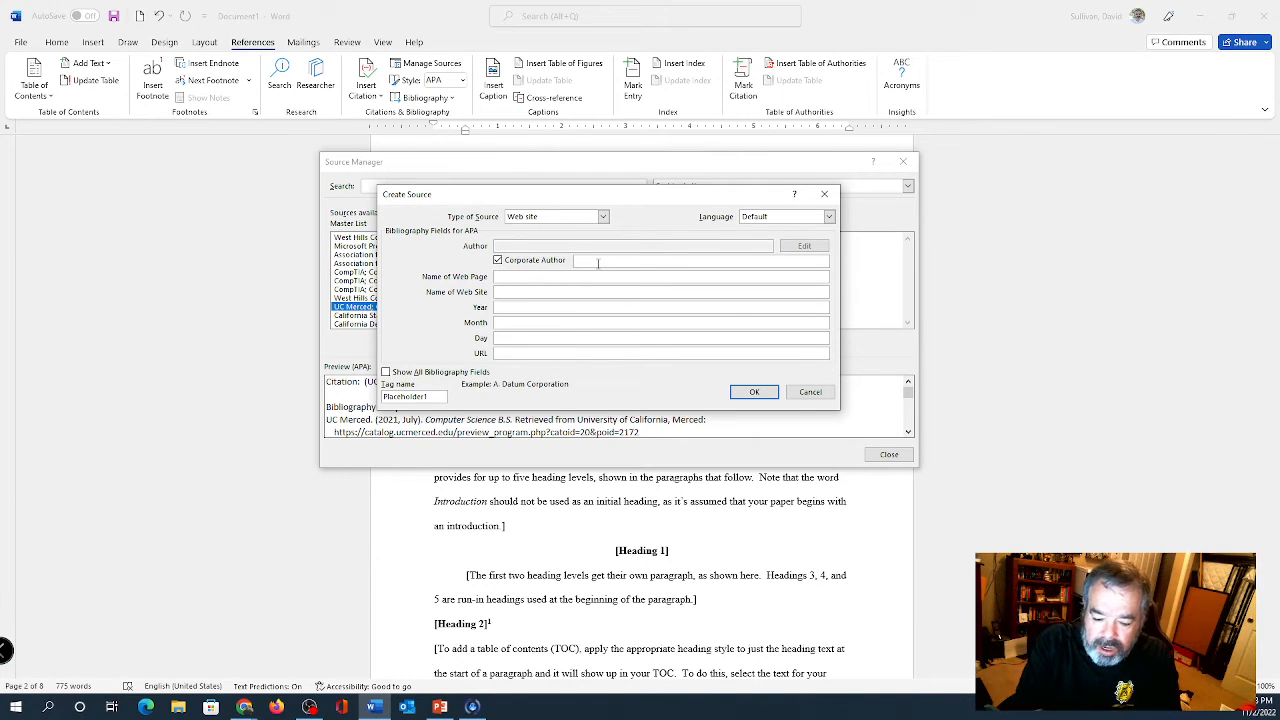
text(irs)
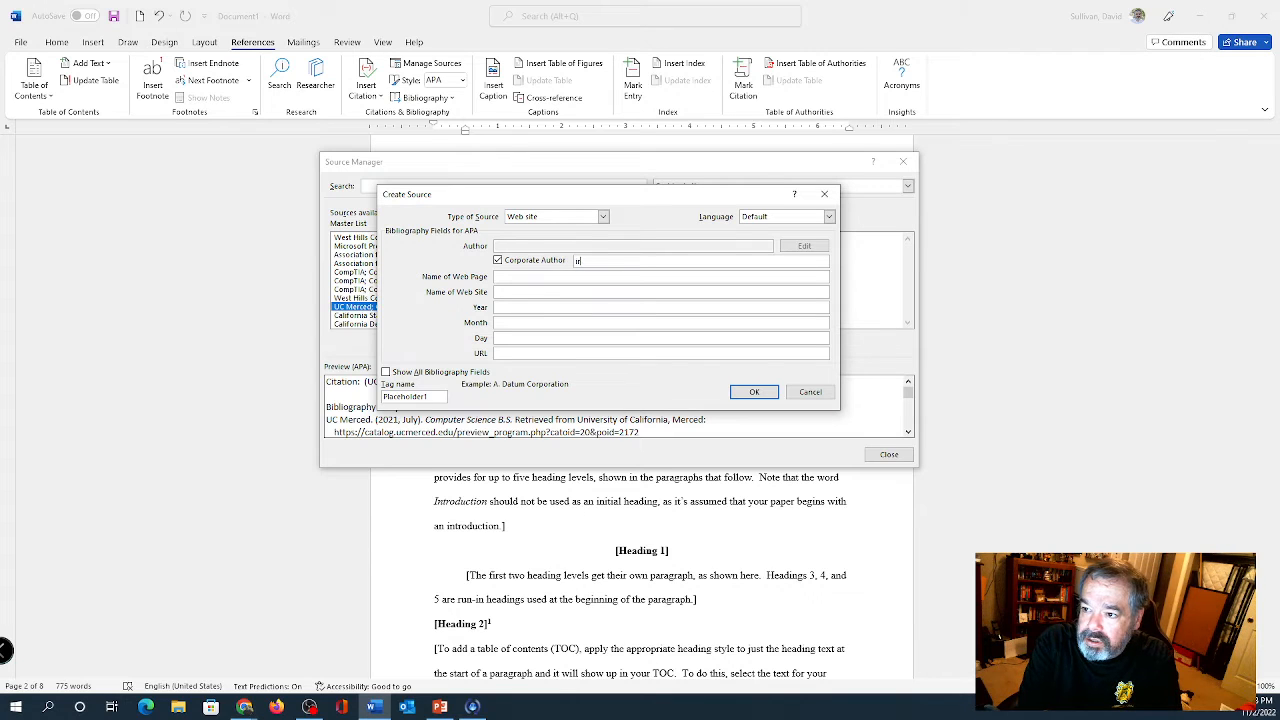
key(BackSpace)
key(BackSpace)
text(Inter)
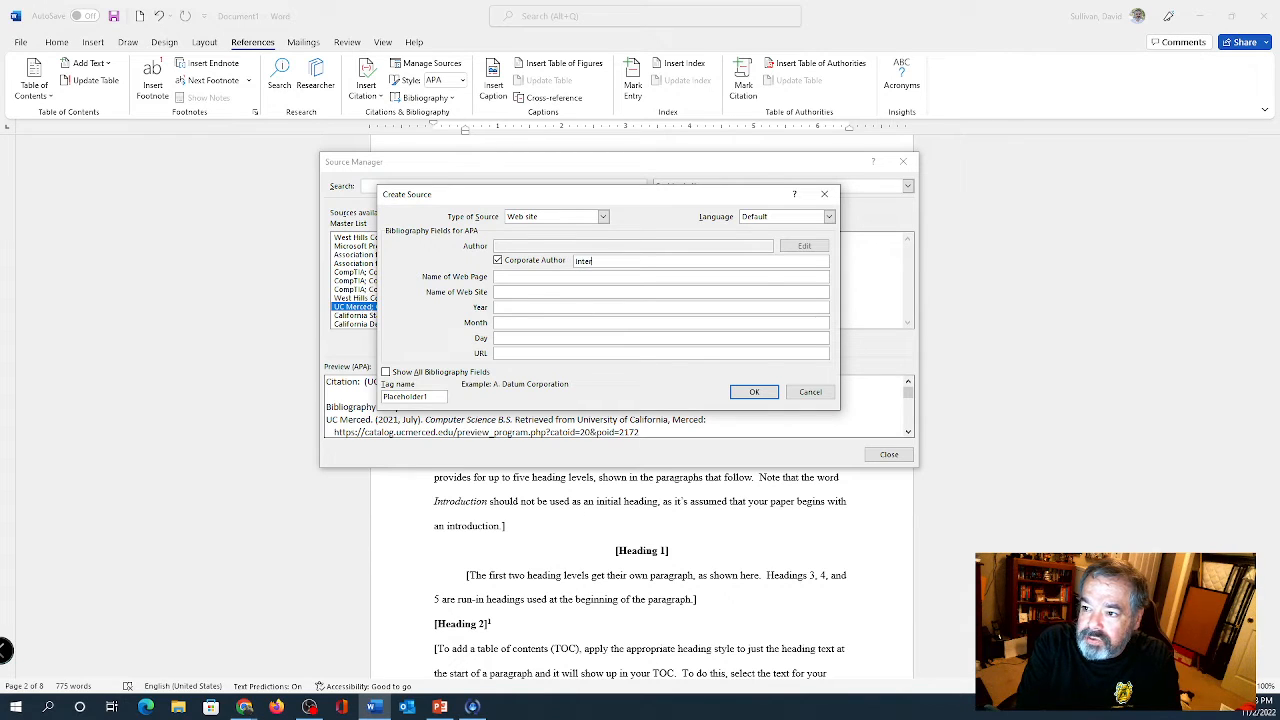
text(nal Rev)
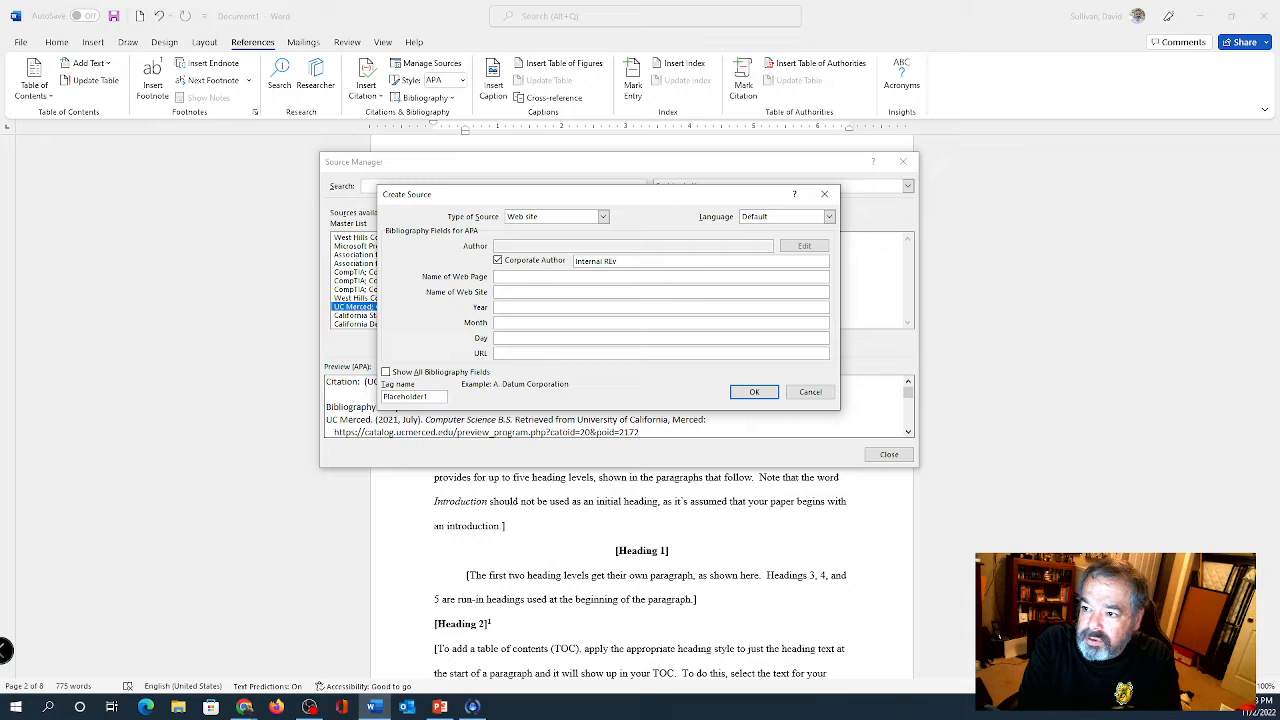
text(enue Service)
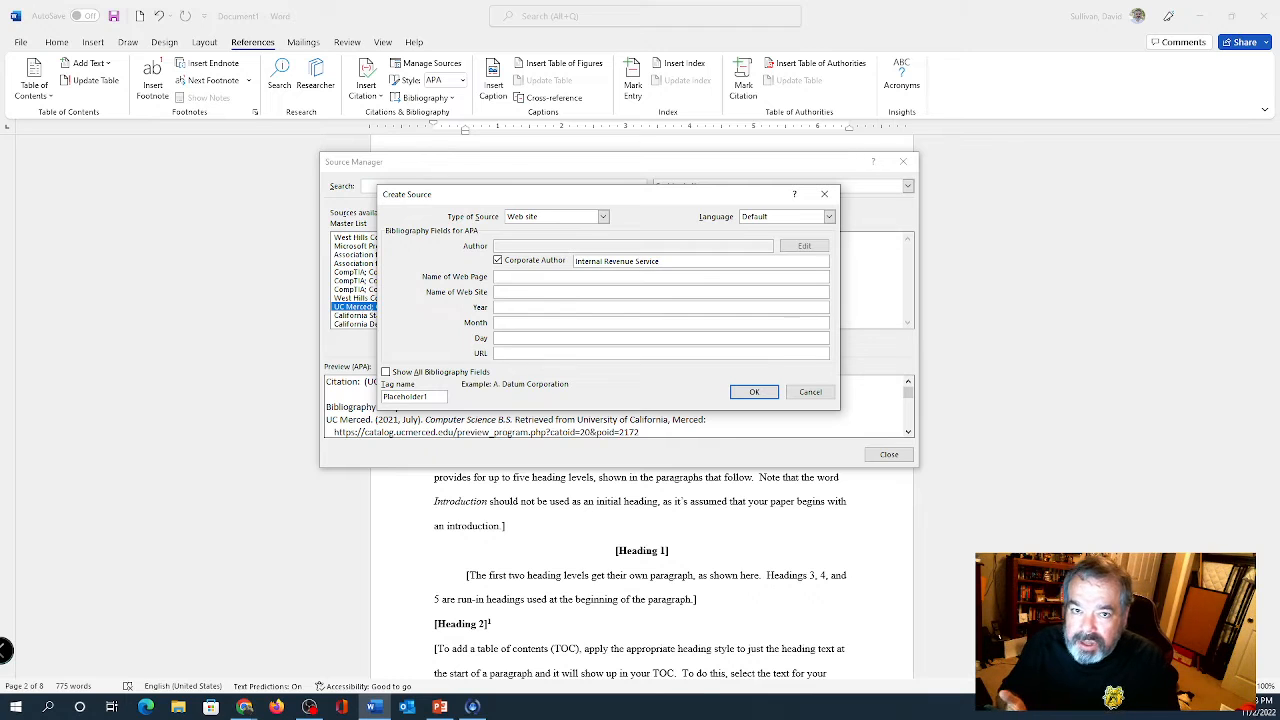
Step: Examine the web page name, web site name and URL fields of the Web site source
click(722, 278)
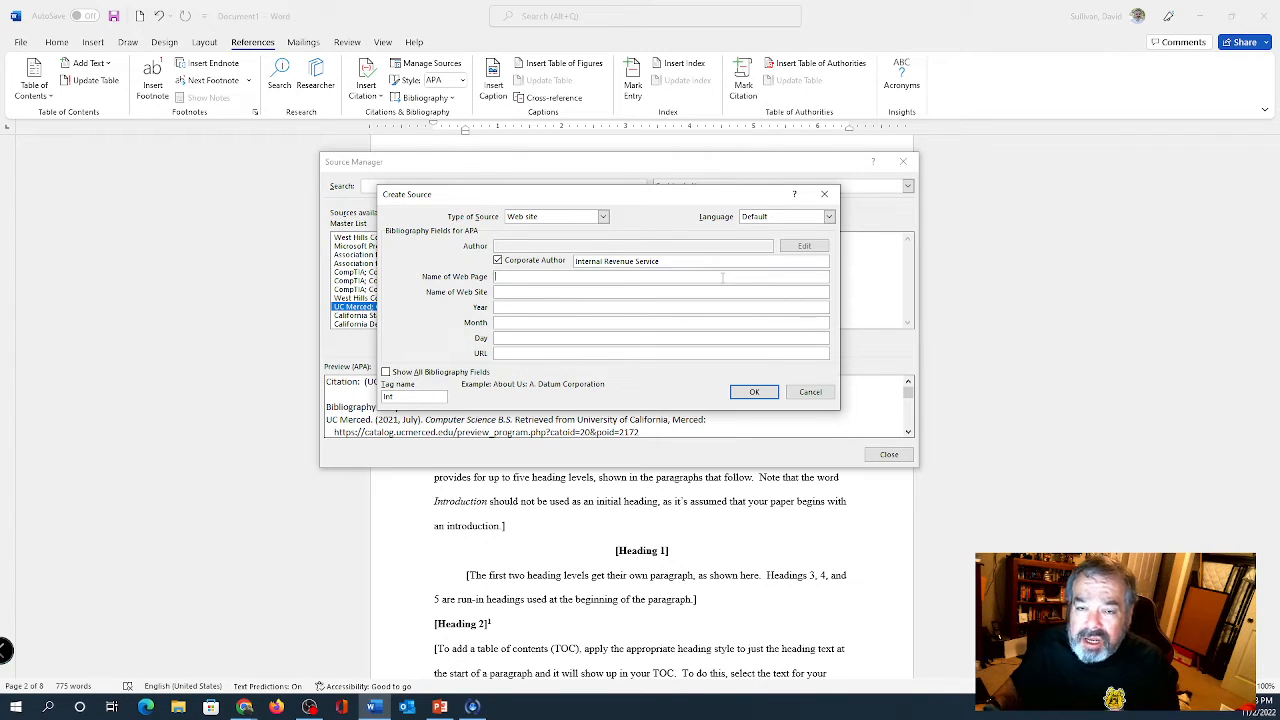
click(654, 290)
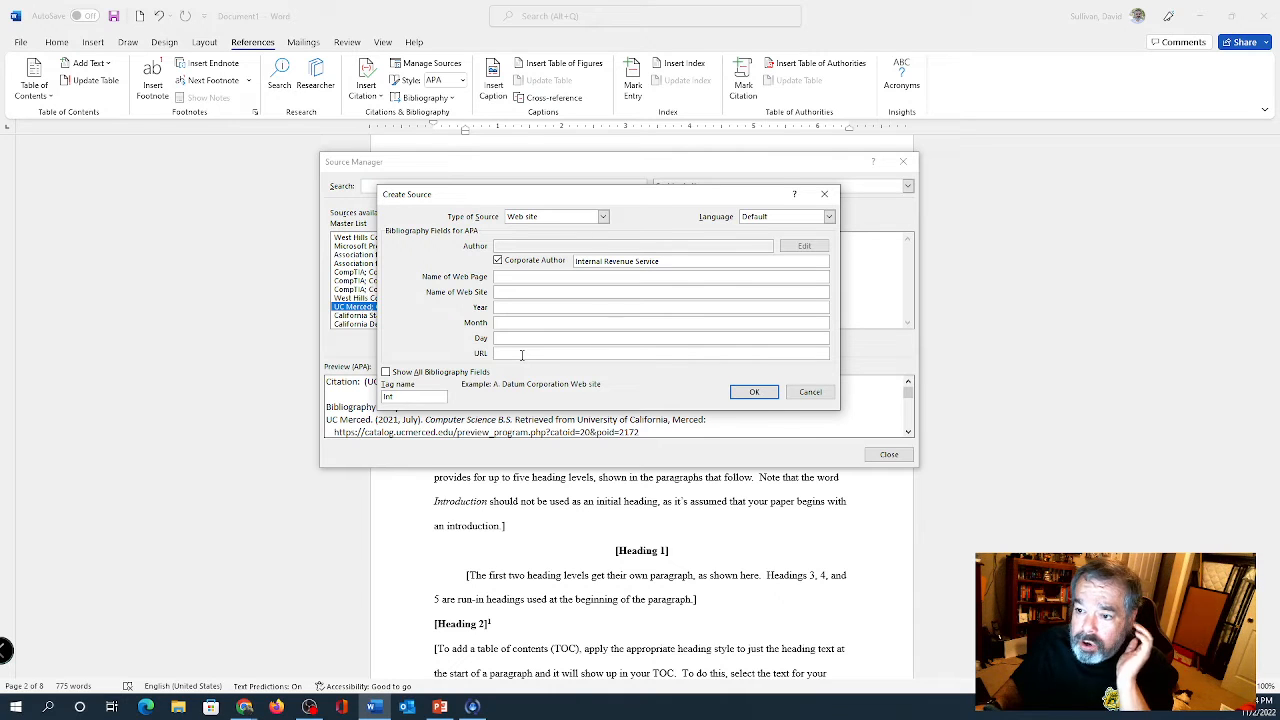
click(521, 354)
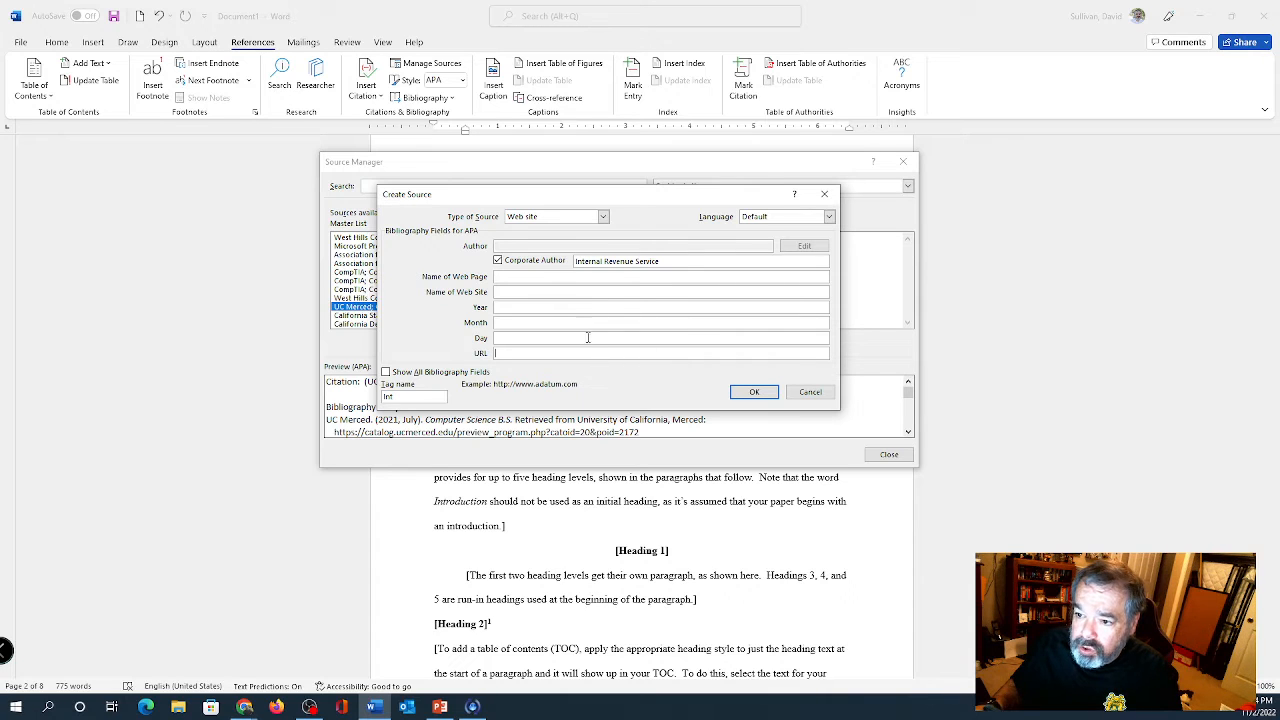
Step: Change the new source's type to Book
click(603, 216)
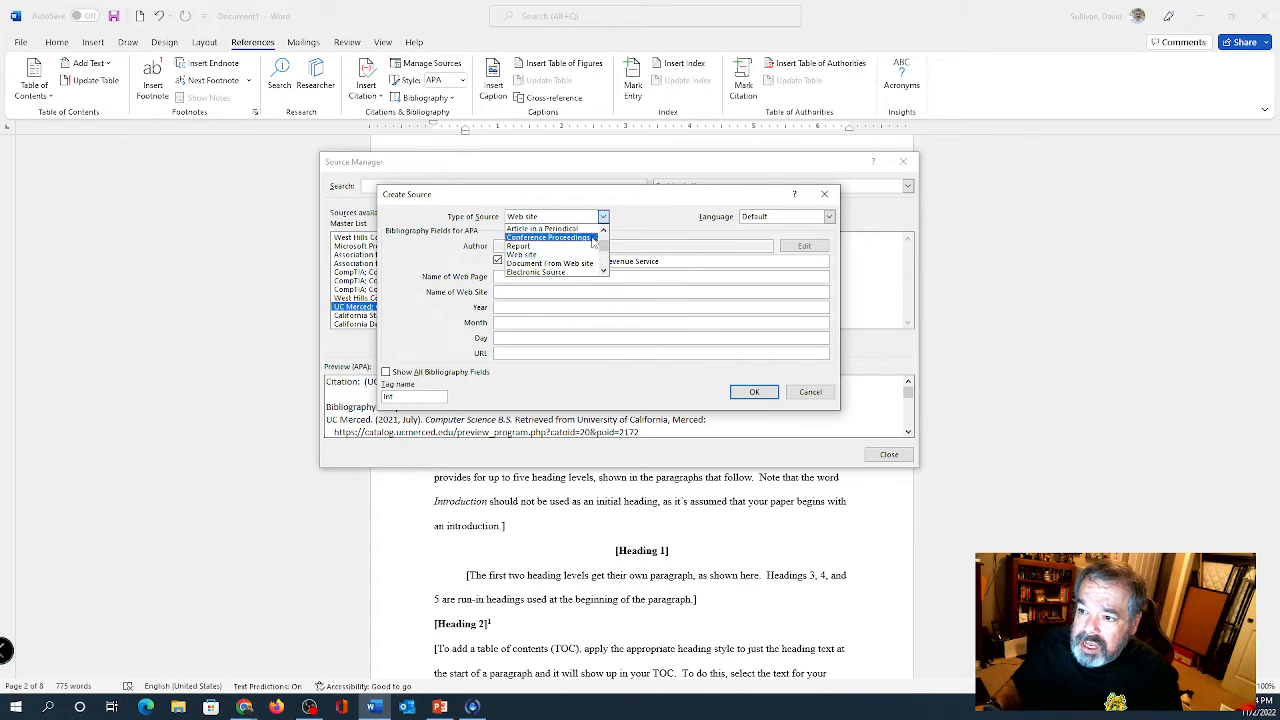
scroll(593, 245, up, 2)
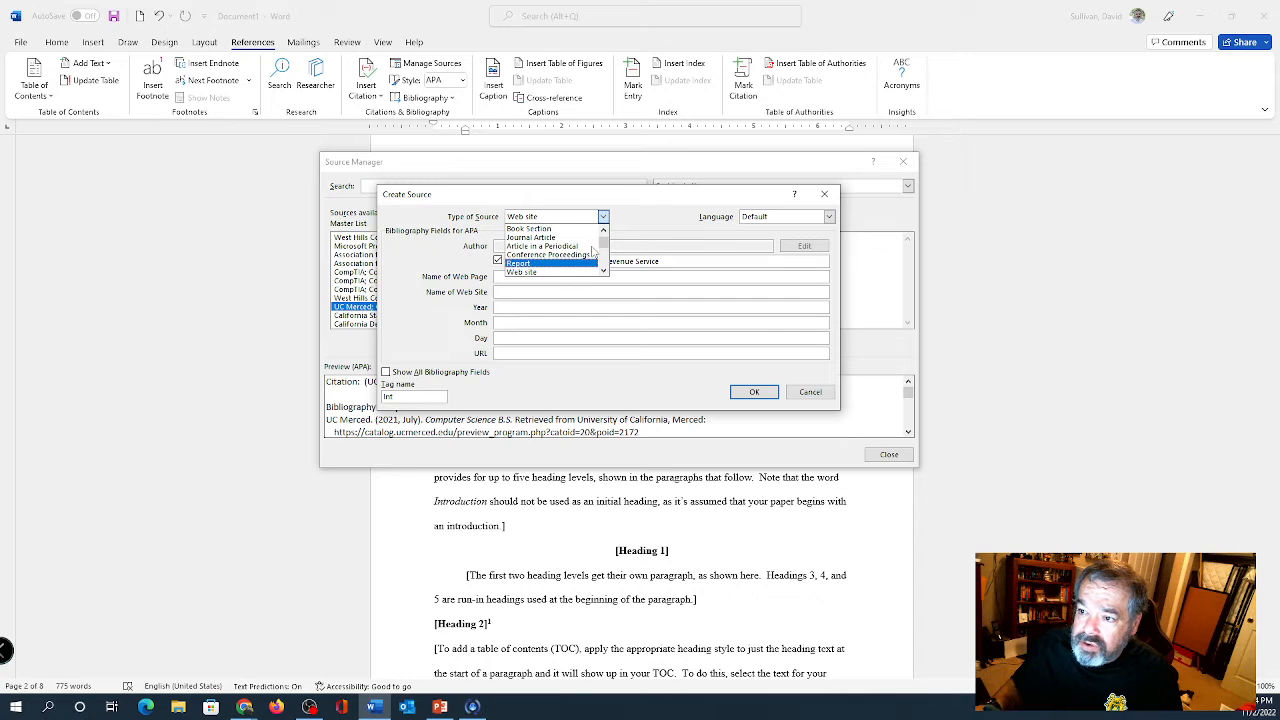
scroll(593, 250, up, 1)
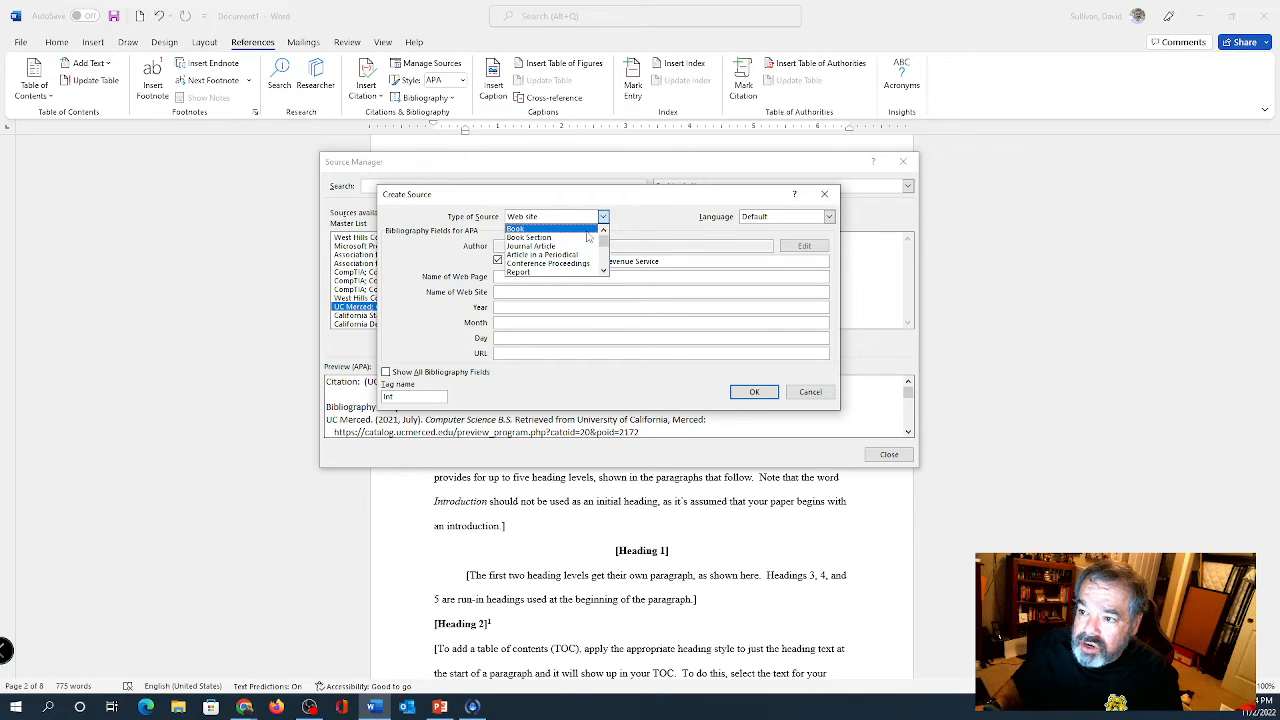
click(588, 230)
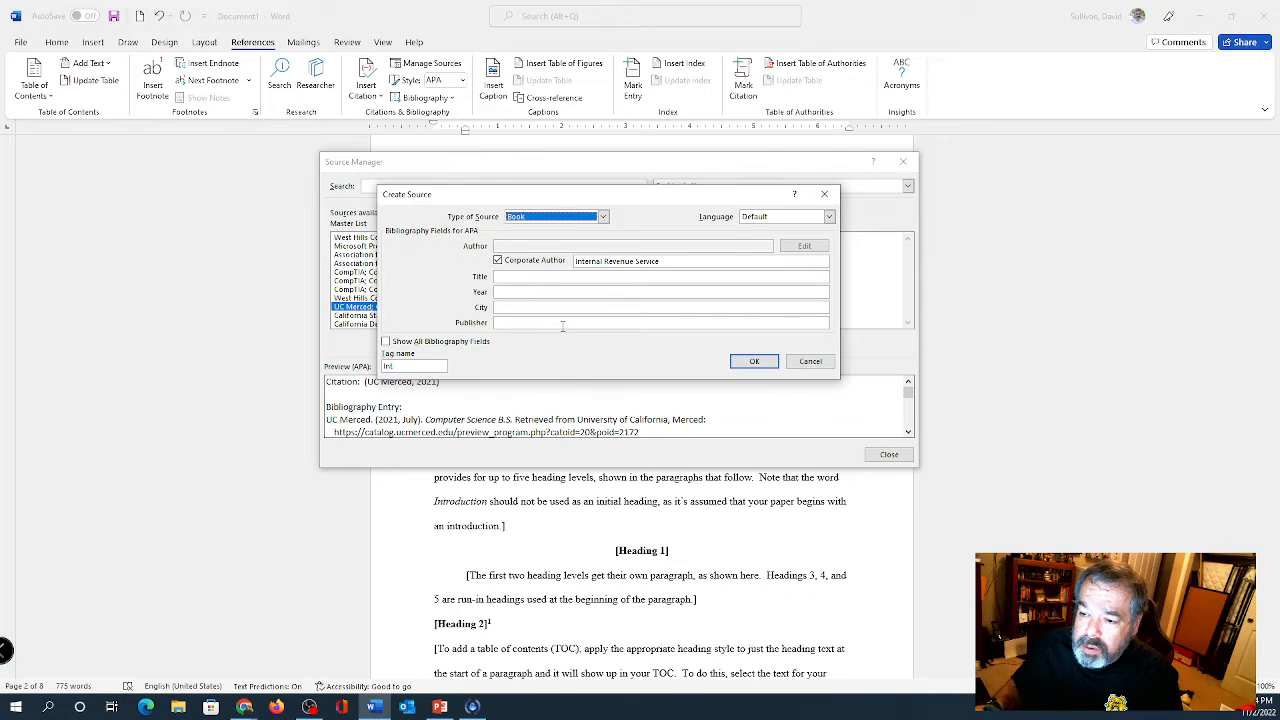
Step: Show all bibliography fields for the Book source, review the full list and hide the extra fields again
click(479, 342)
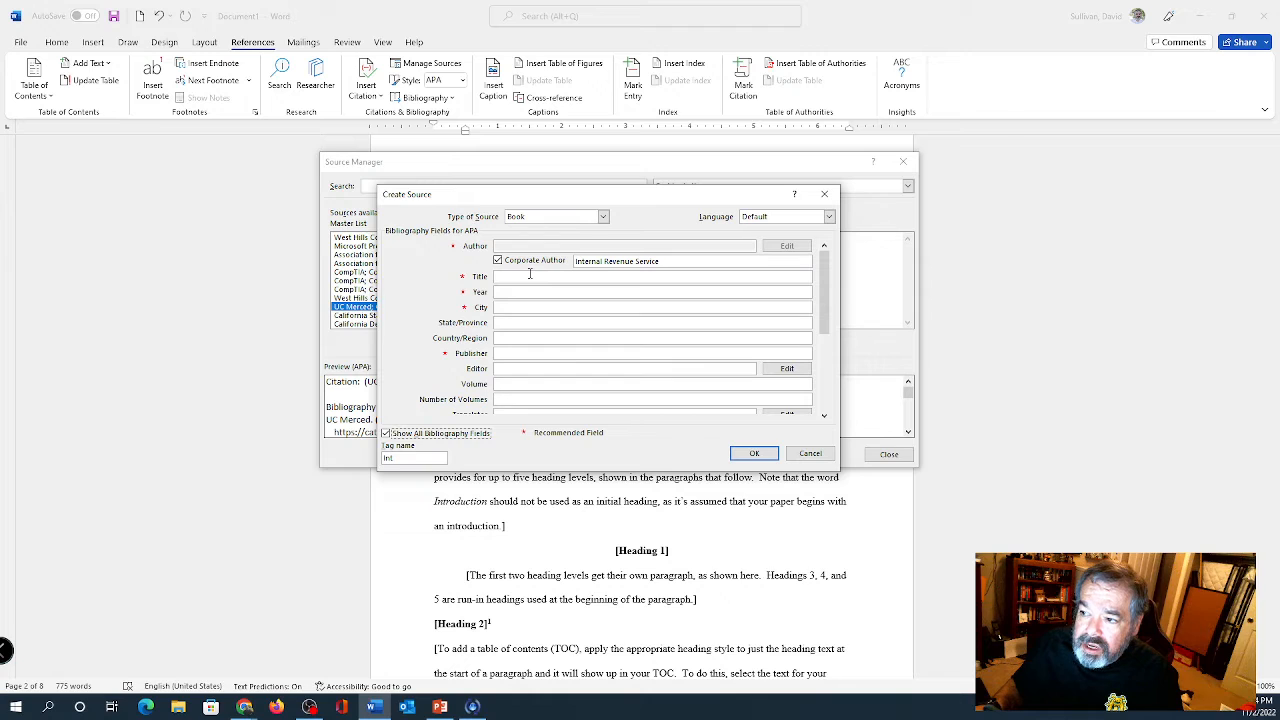
drag(824, 290, 820, 358)
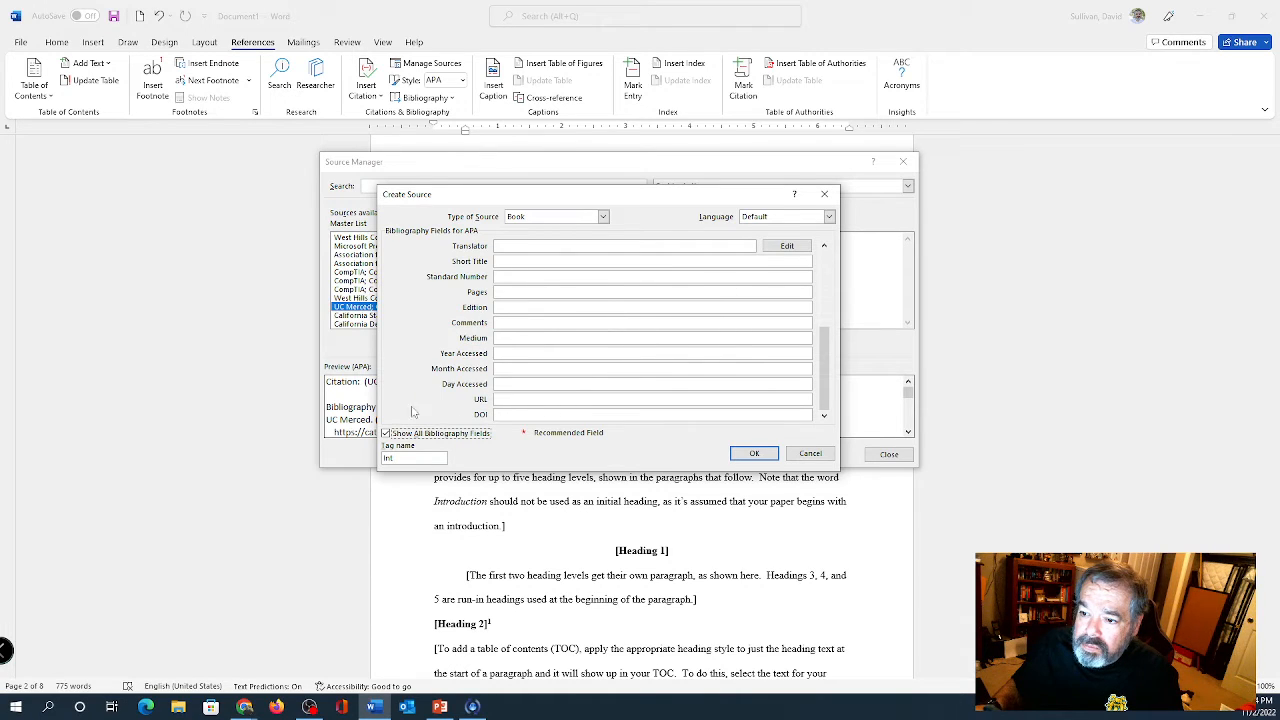
click(386, 433)
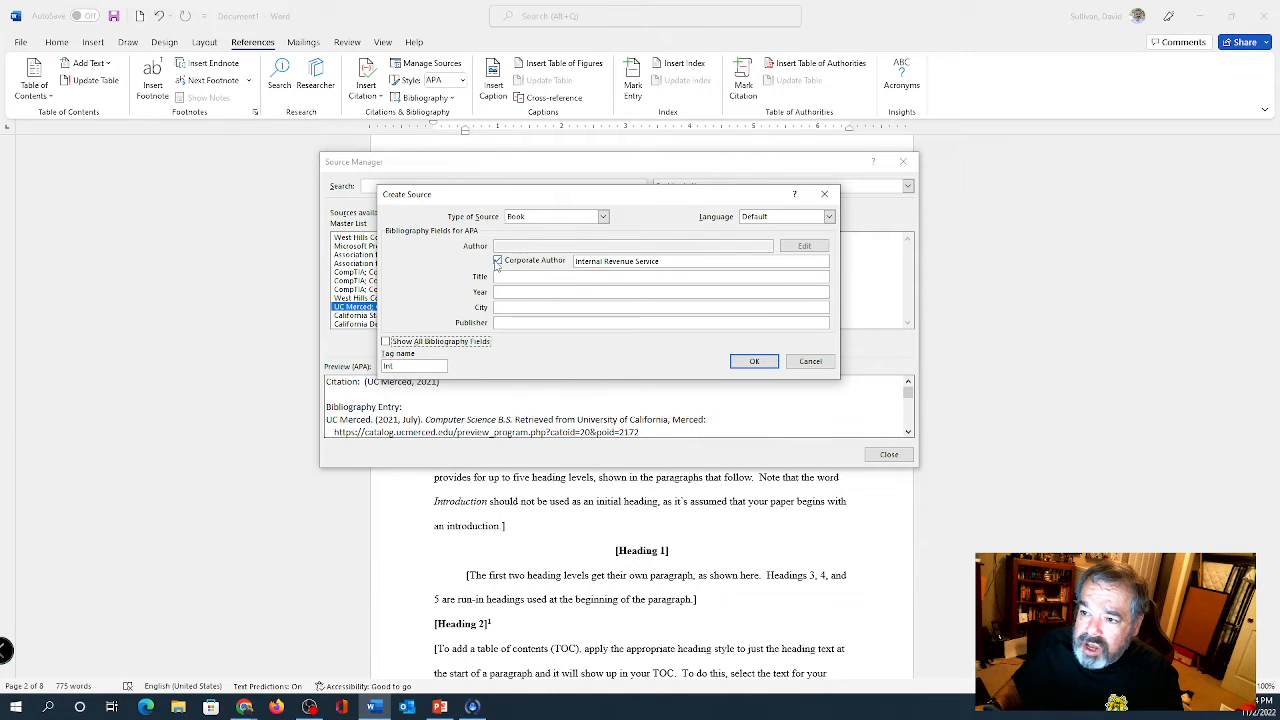
Step: Turn off the corporate author option and examine the form for entering individual author names, leaving it without changes
click(497, 261)
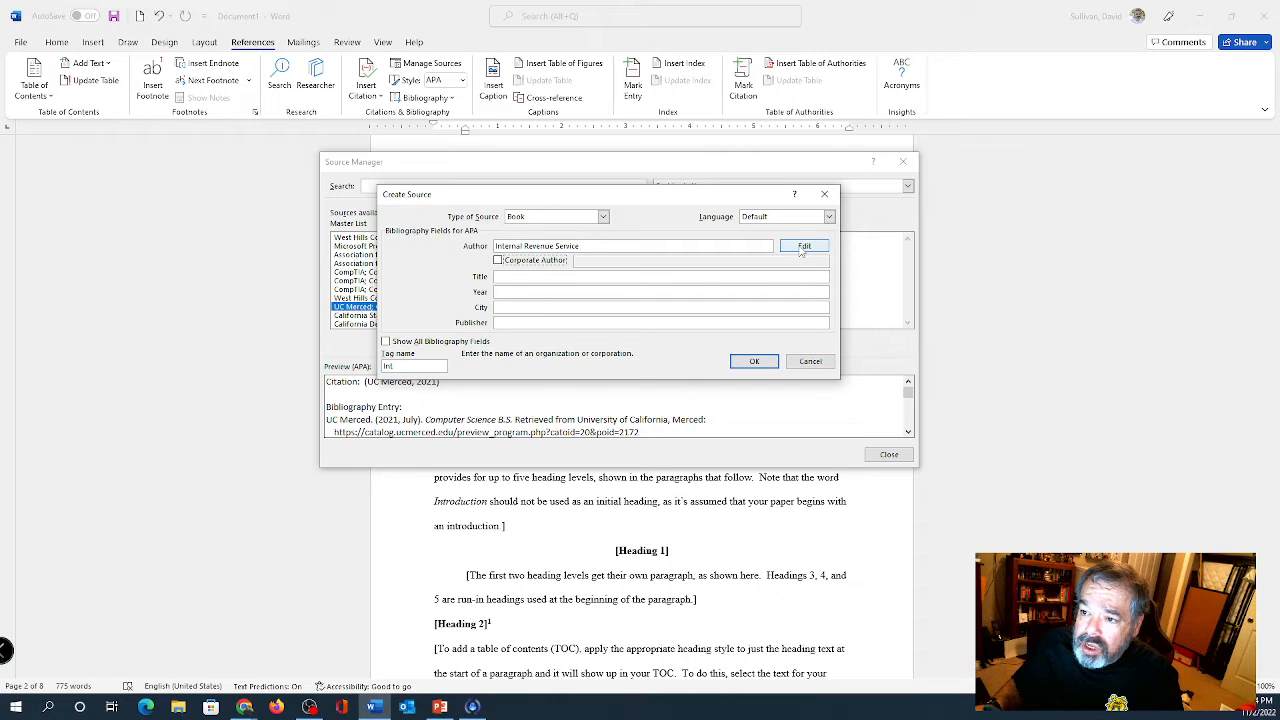
click(803, 248)
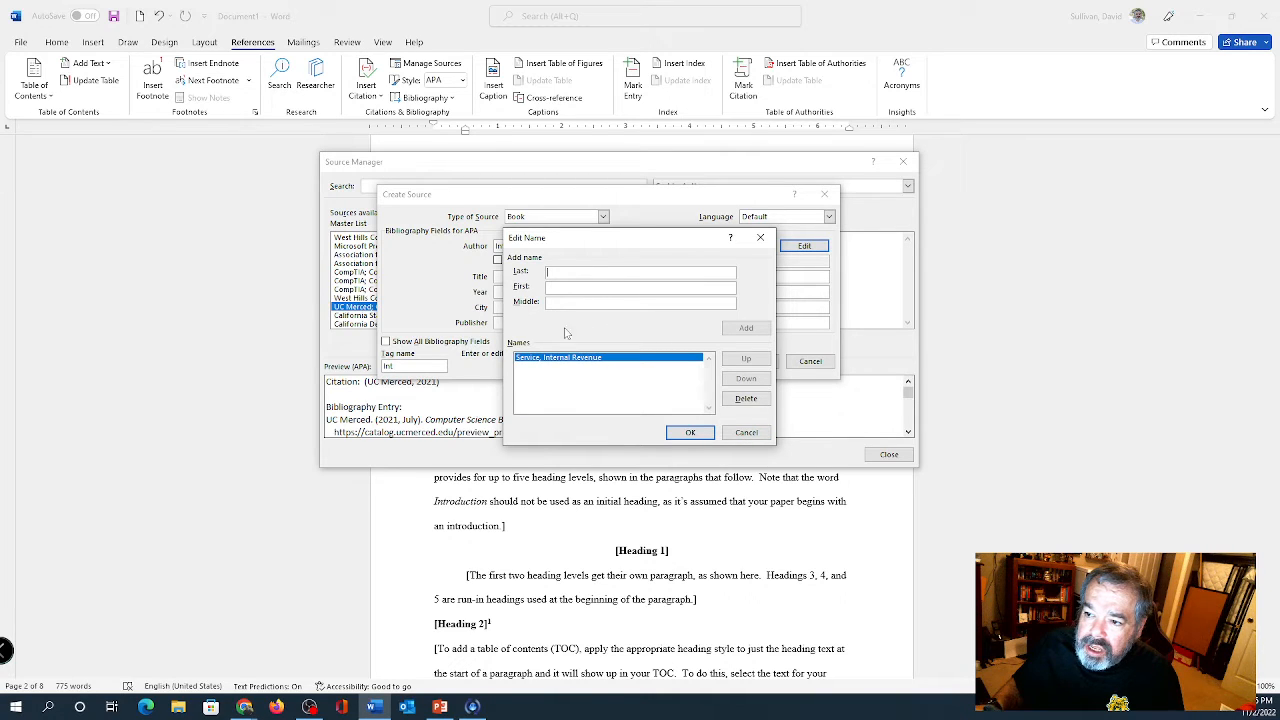
click(749, 435)
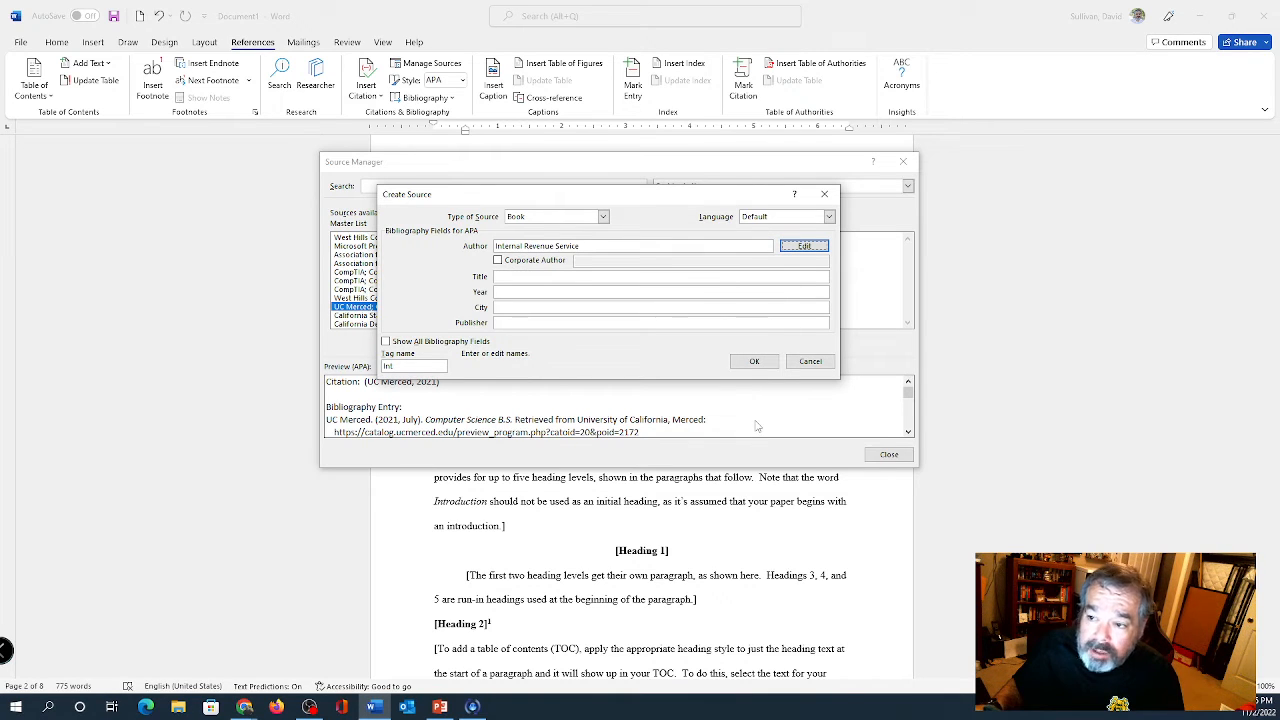
Step: Set Internal Revenue Service as the corporate author again, save the new source and close the Source Manager
click(519, 262)
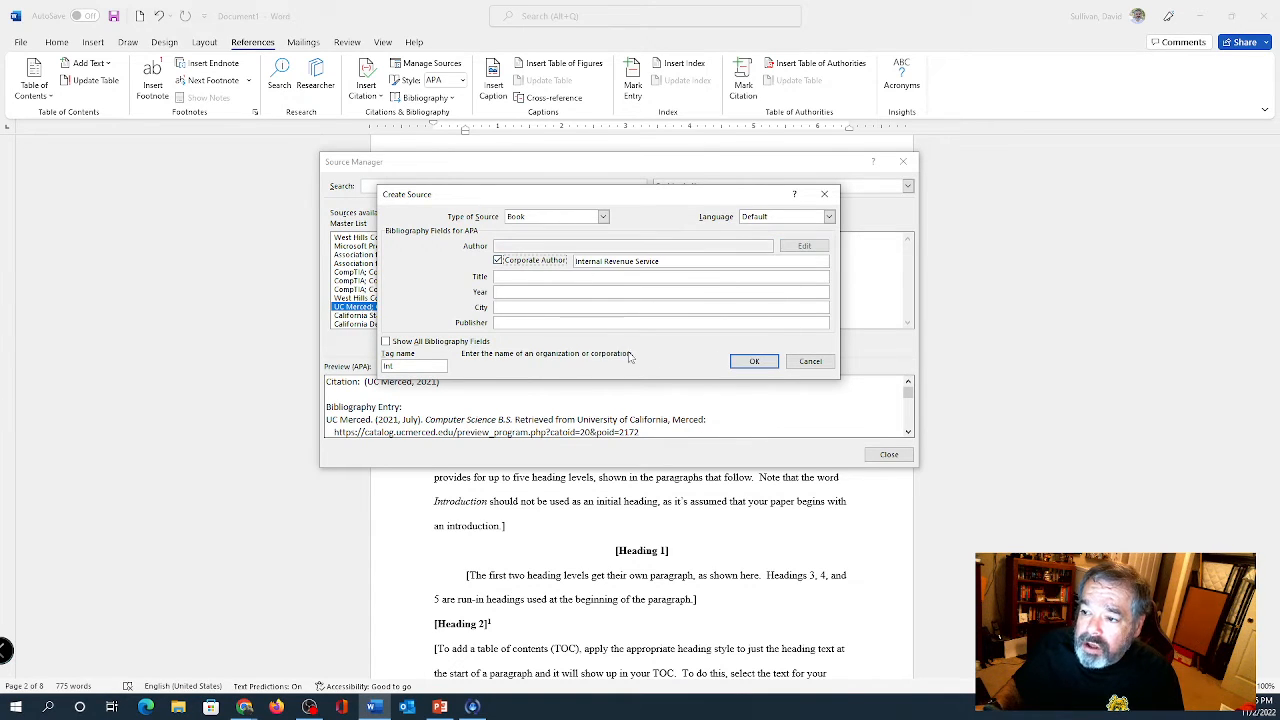
click(754, 362)
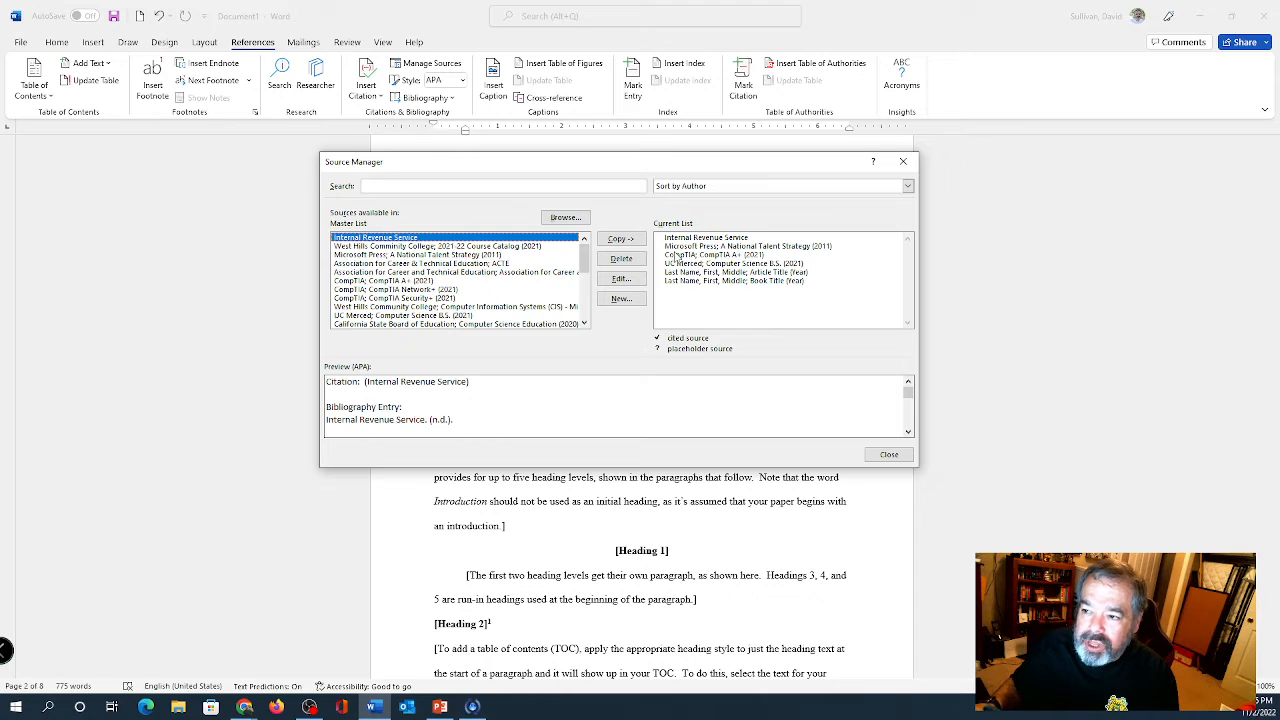
click(889, 455)
Step: Insert an in-text citation of the CompTIA A+ (2021) source at the end of the Heading 3 line
scroll(670, 462, down, 3)
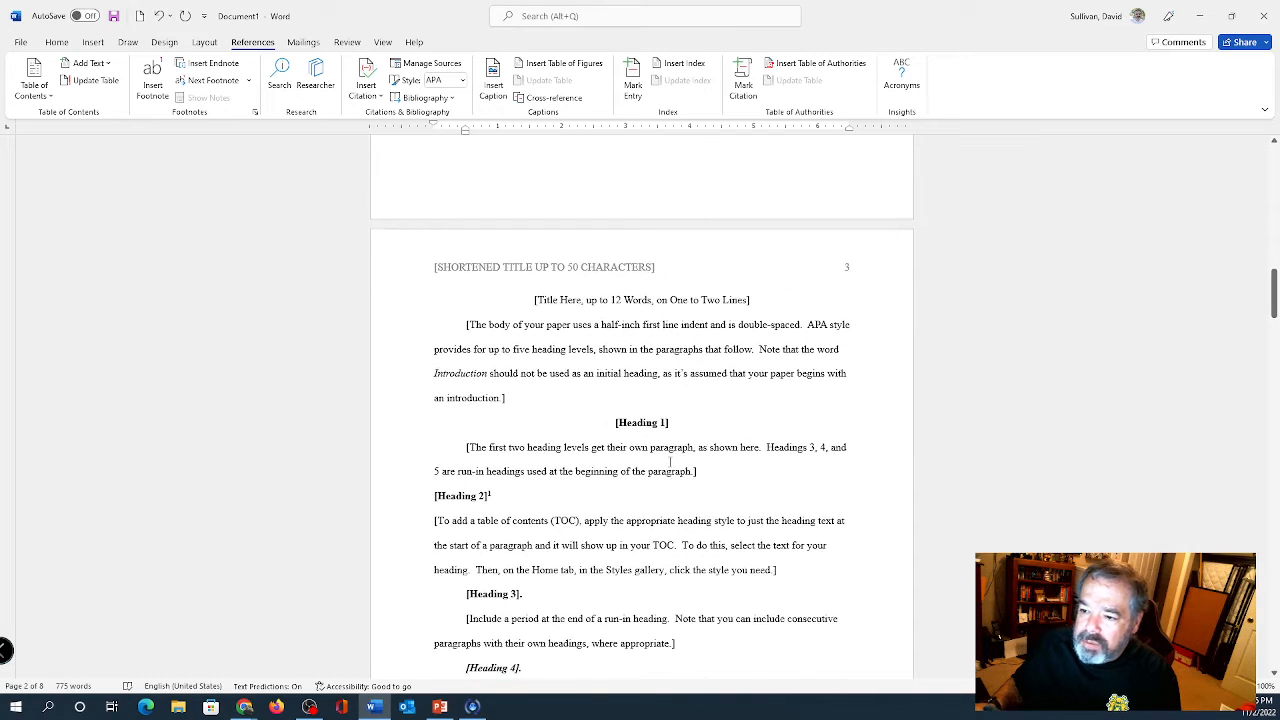
triple_click(677, 449)
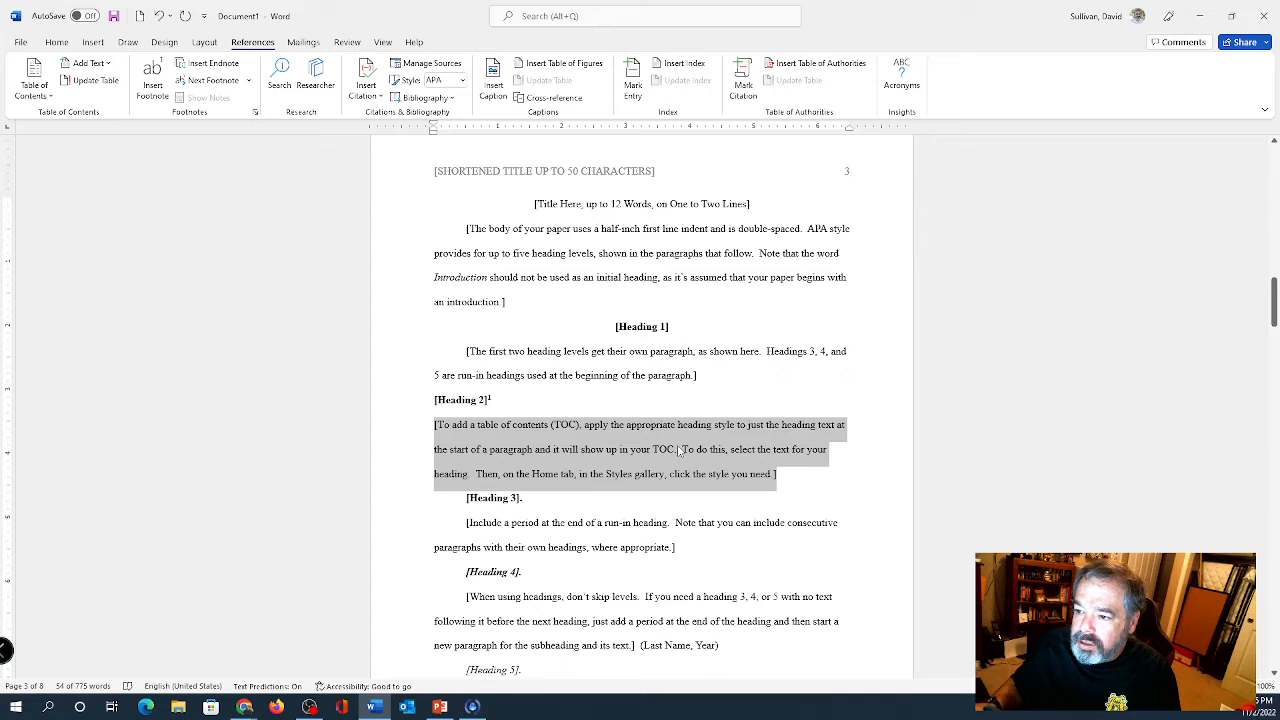
triple_click(690, 530)
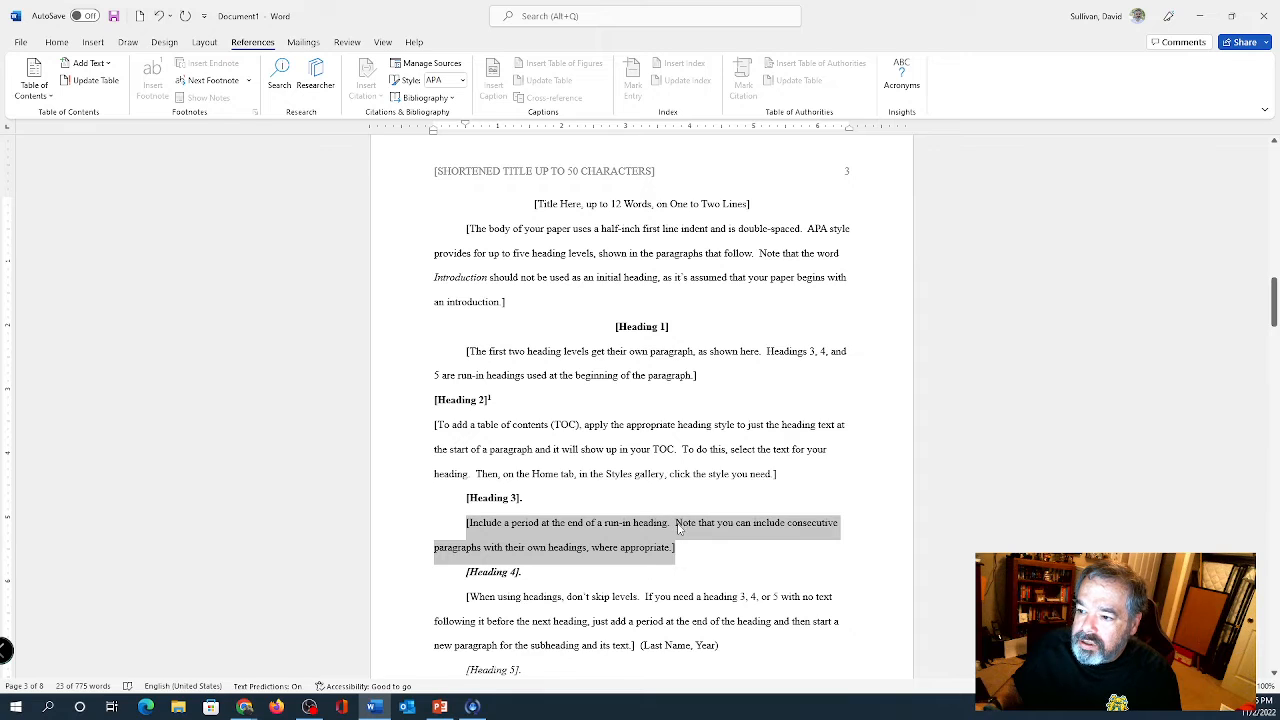
click(603, 506)
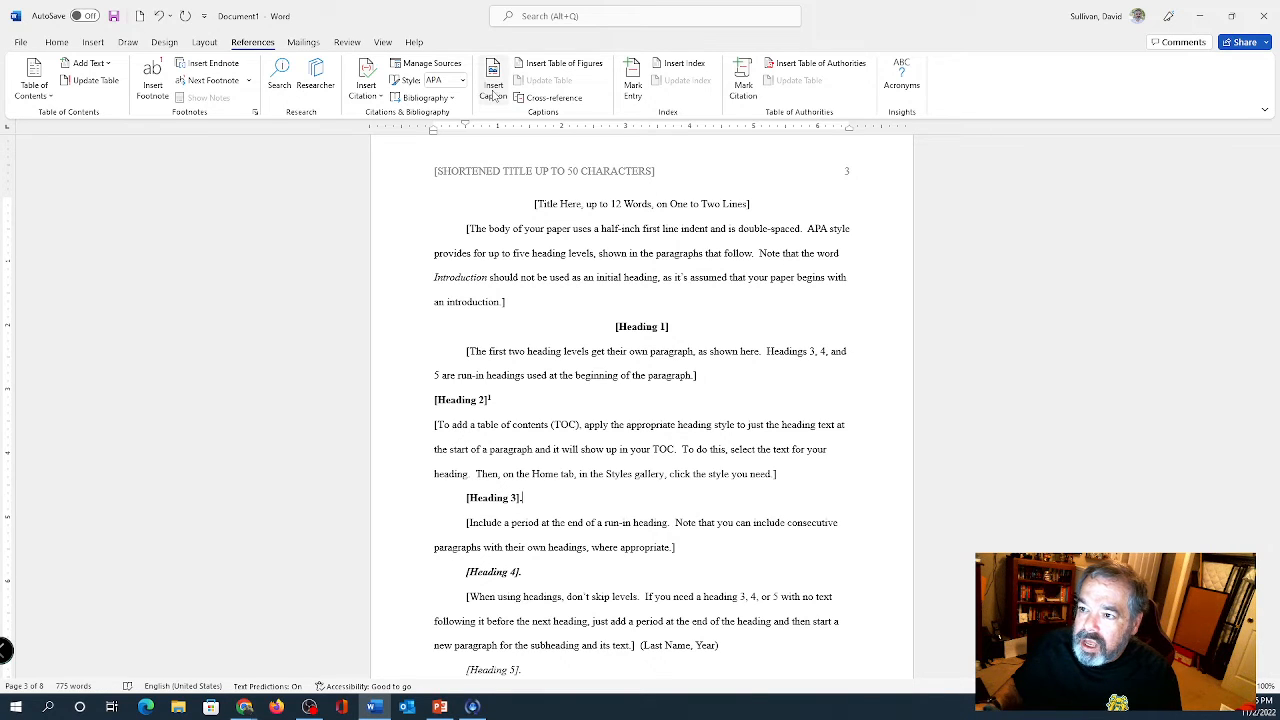
click(378, 98)
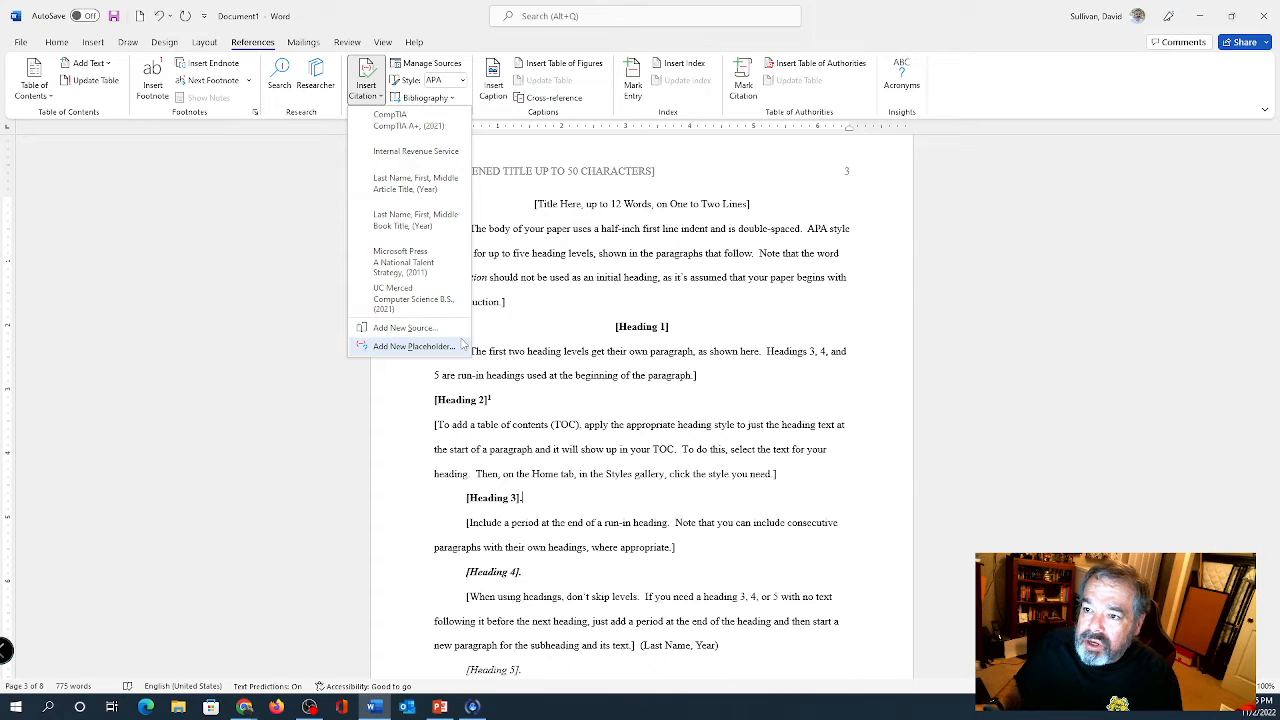
click(428, 128)
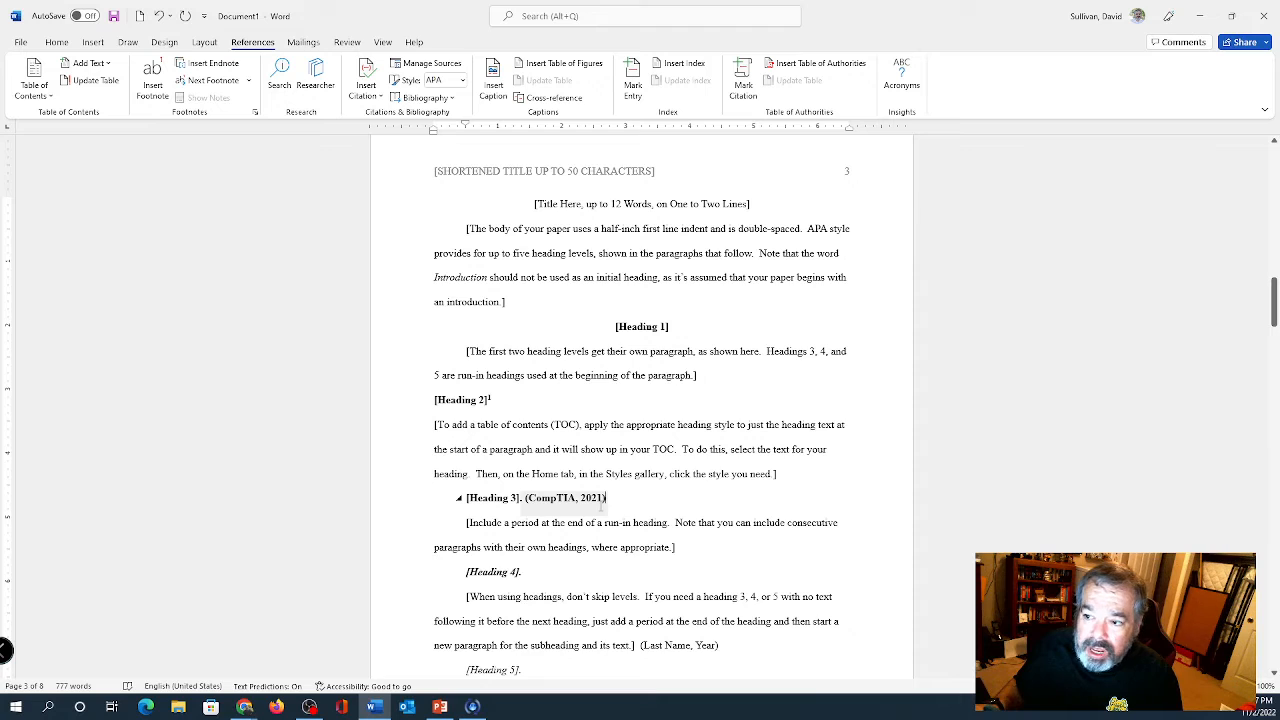
Step: Examine the CompTIA citation's edit options for adding pages and suppressing author, year or title, and leave them unchanged
click(593, 500)
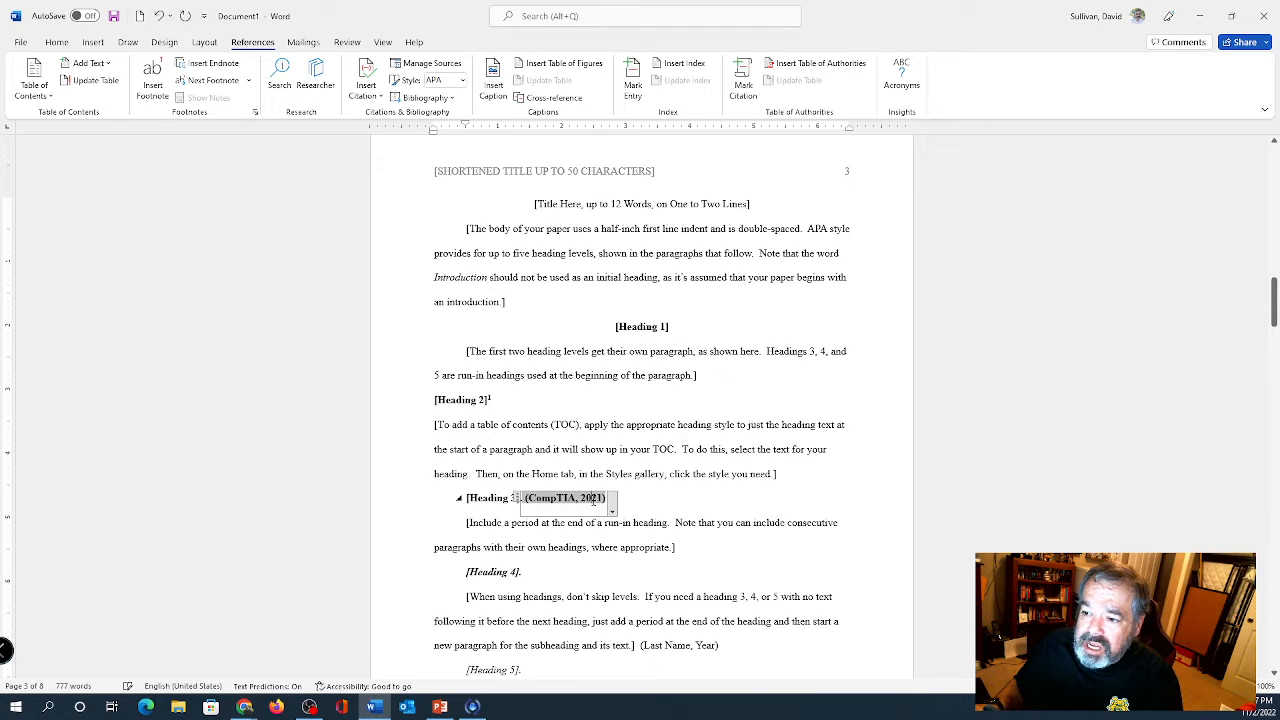
click(612, 508)
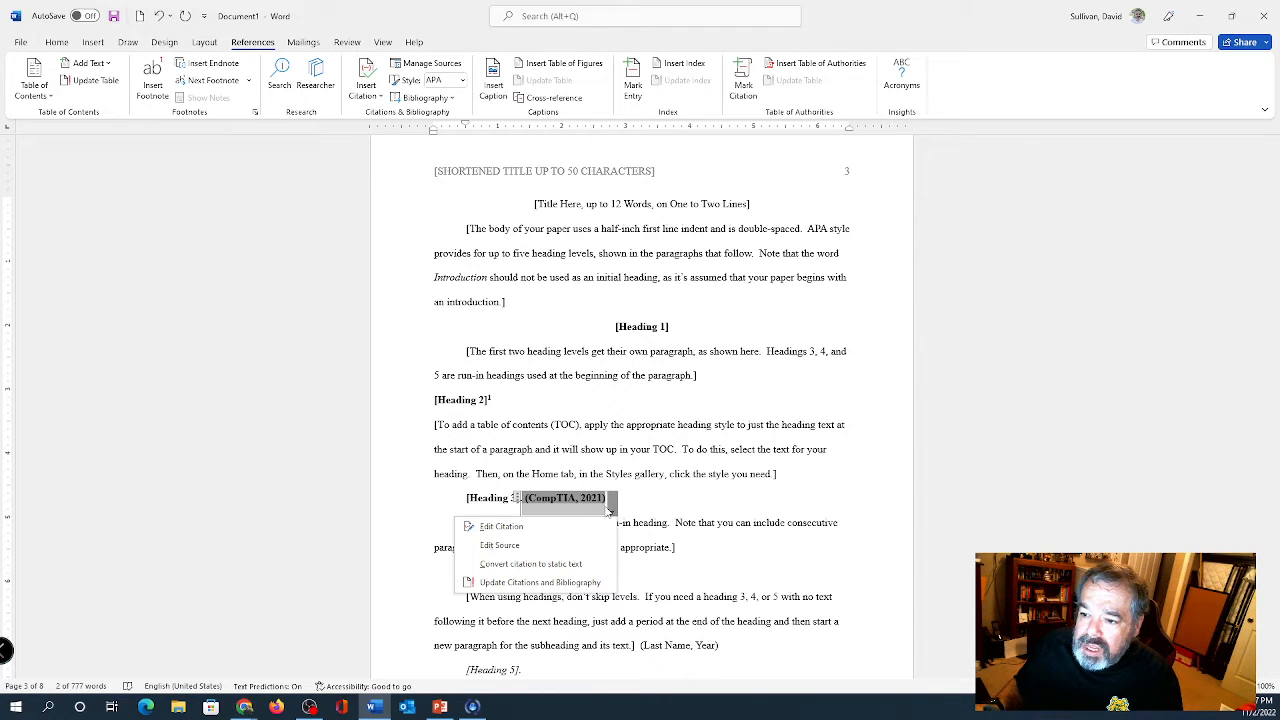
click(573, 528)
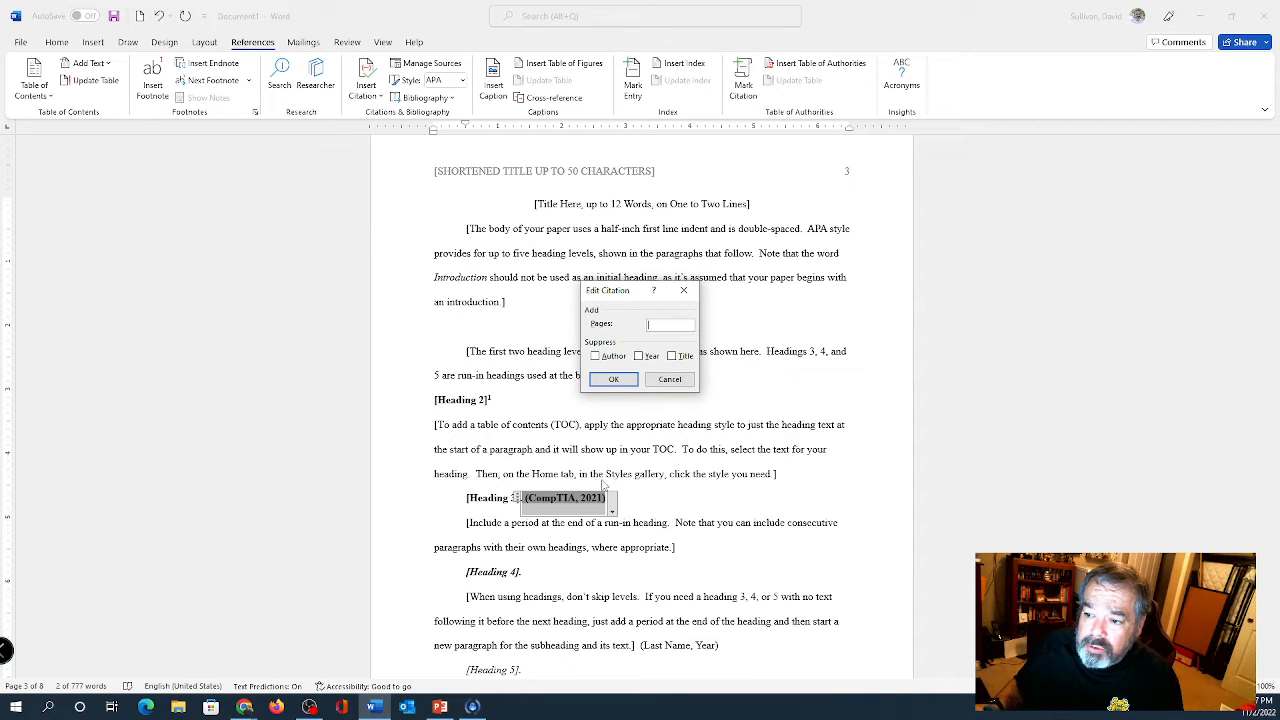
click(669, 379)
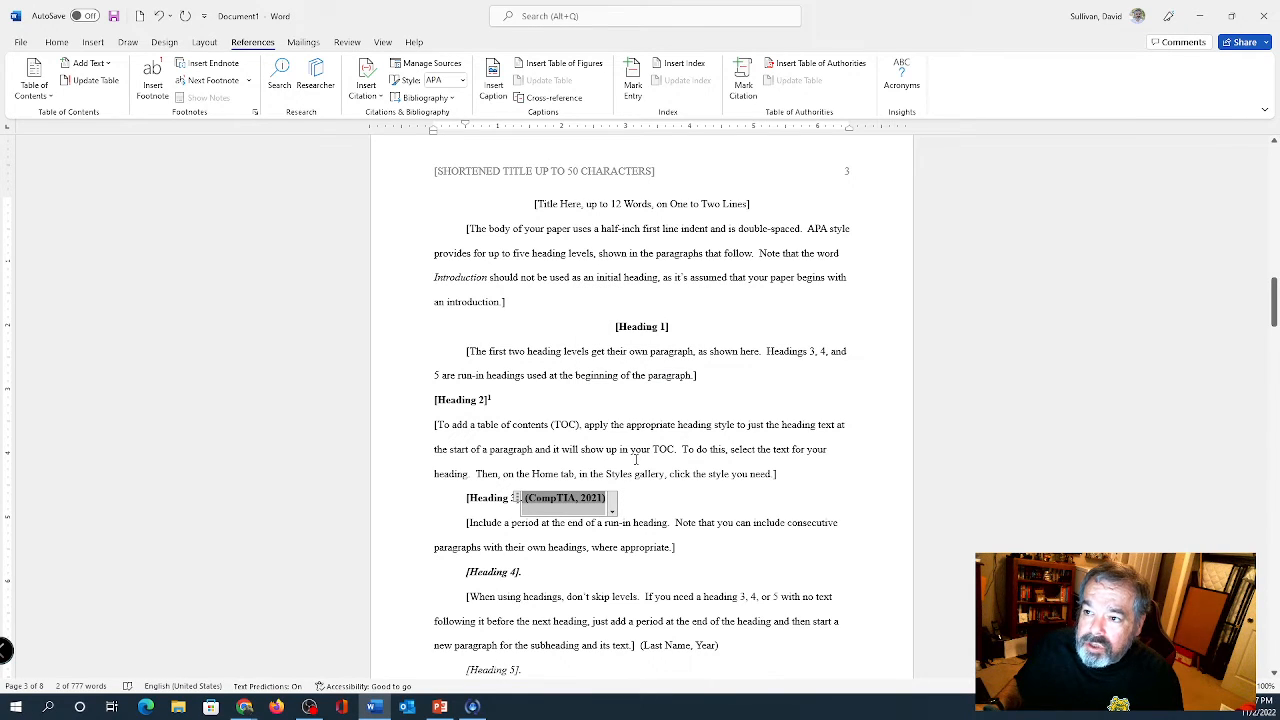
Step: Replace the sample paragraph under Heading 5 with the filler text "Jfkadl;jfkad;jfad;jfkdajfkadjfklad;jfkad;jfkad;jfkad"
scroll(641, 464, down, 3)
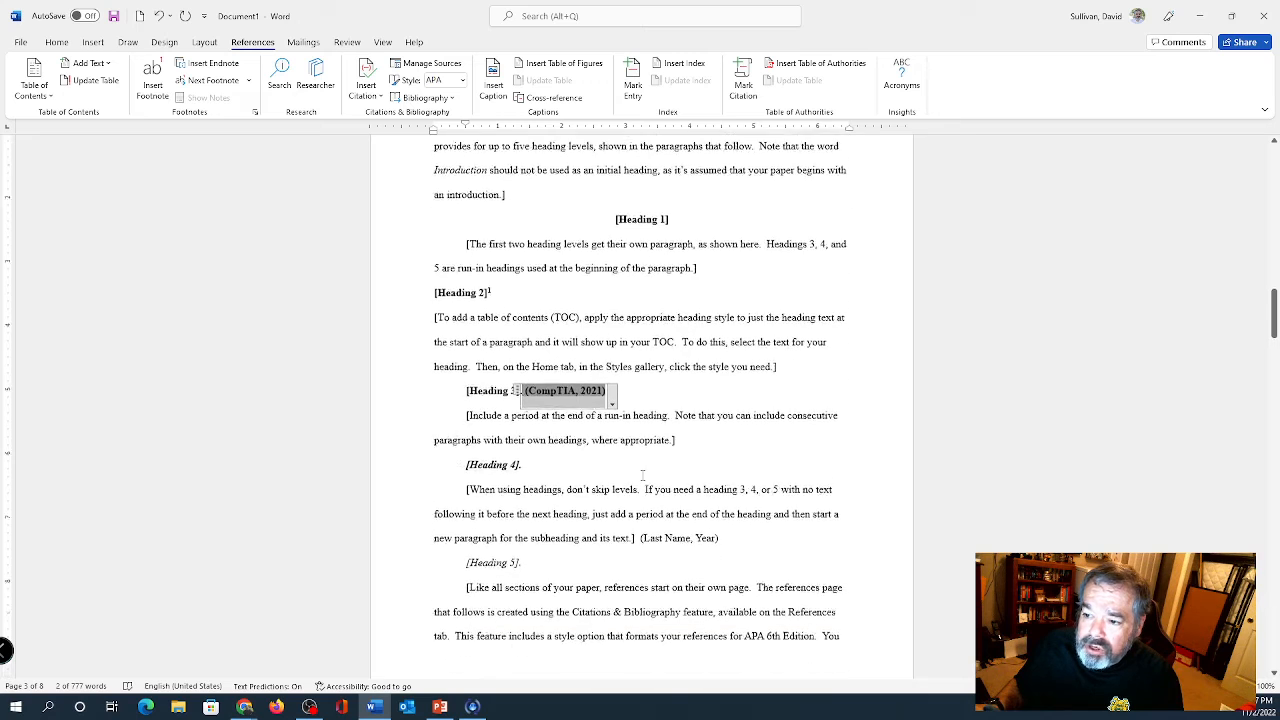
click(640, 472)
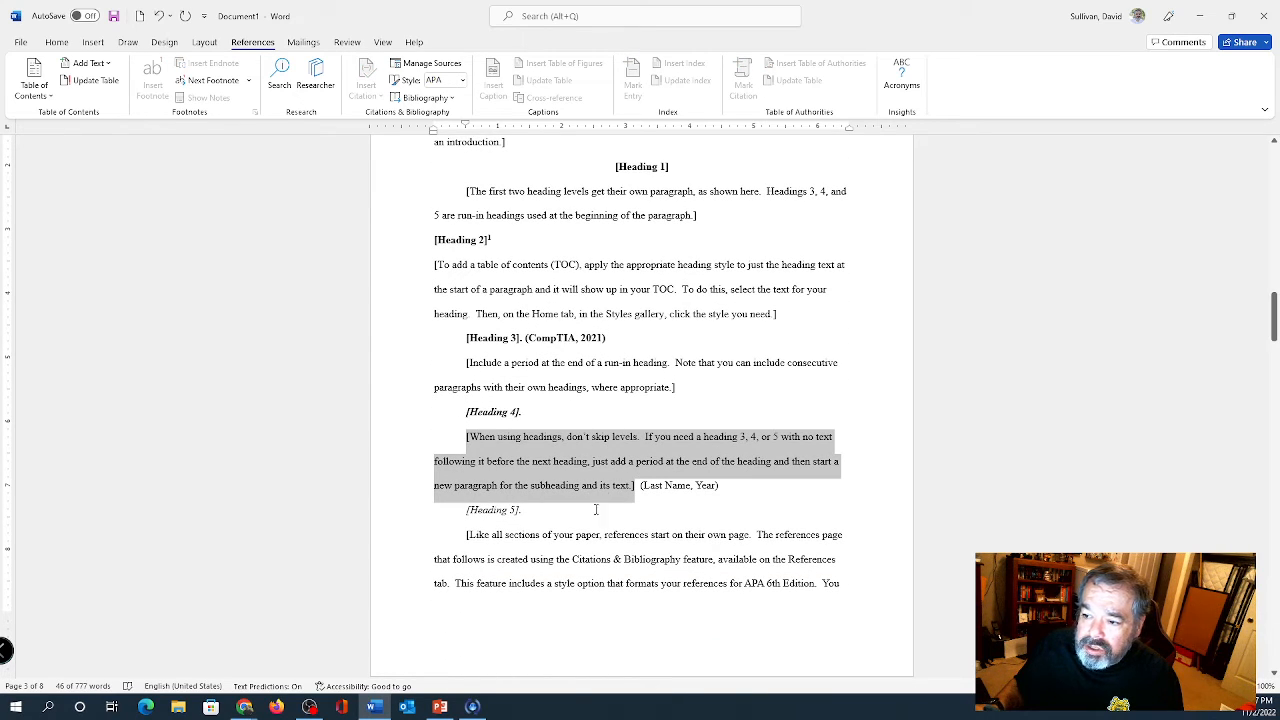
click(630, 540)
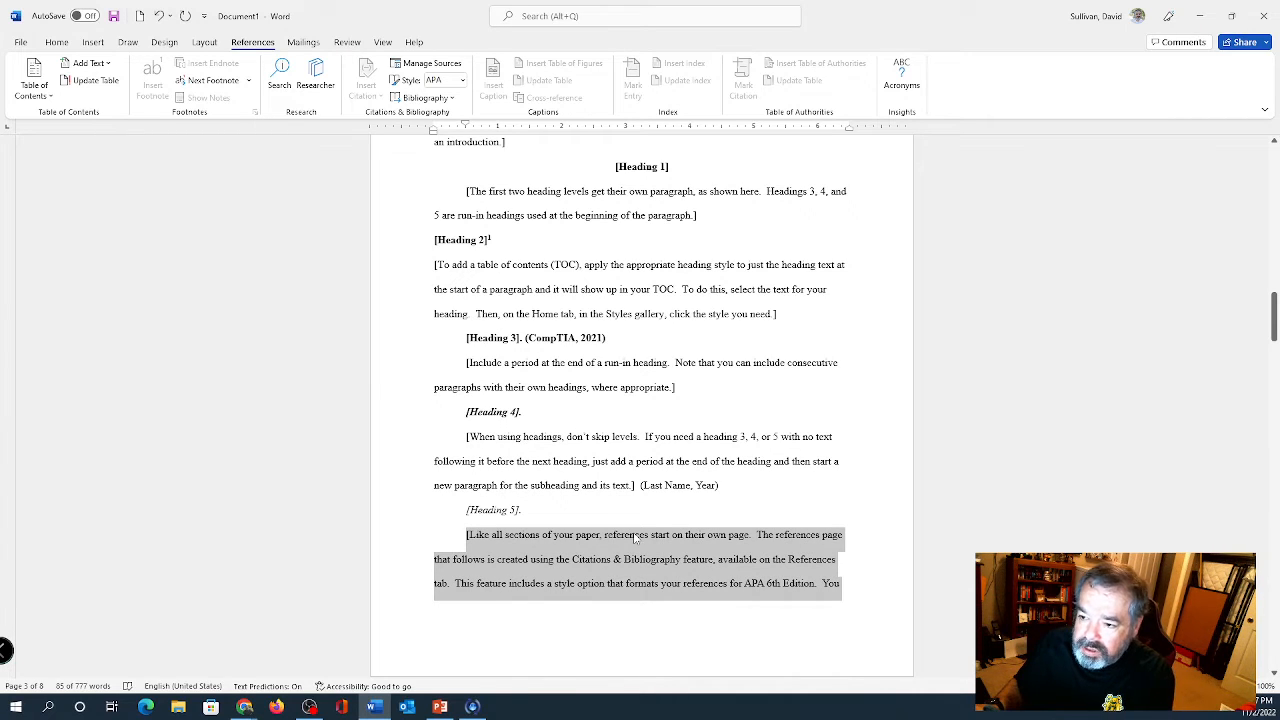
key(Delete)
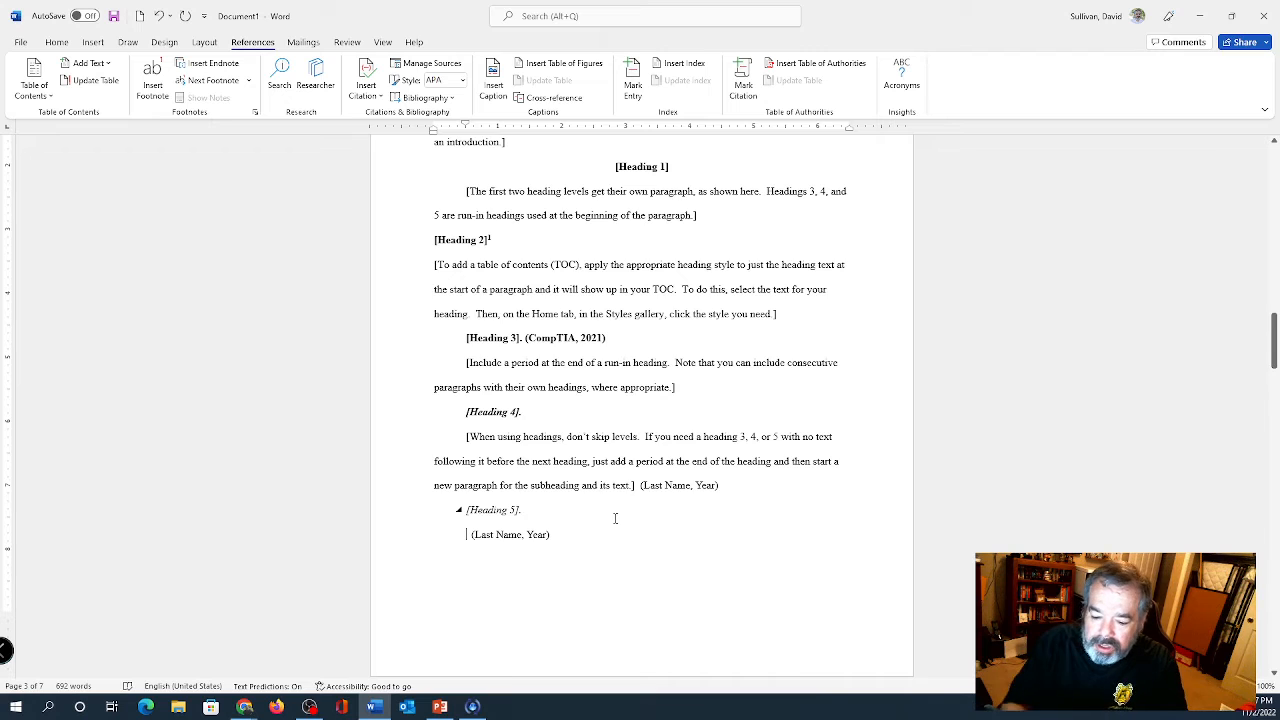
text(Jfkadl;jfkadl;jfad;jfkdajfkadjfklad;jfkad;jfkad;jfkad)
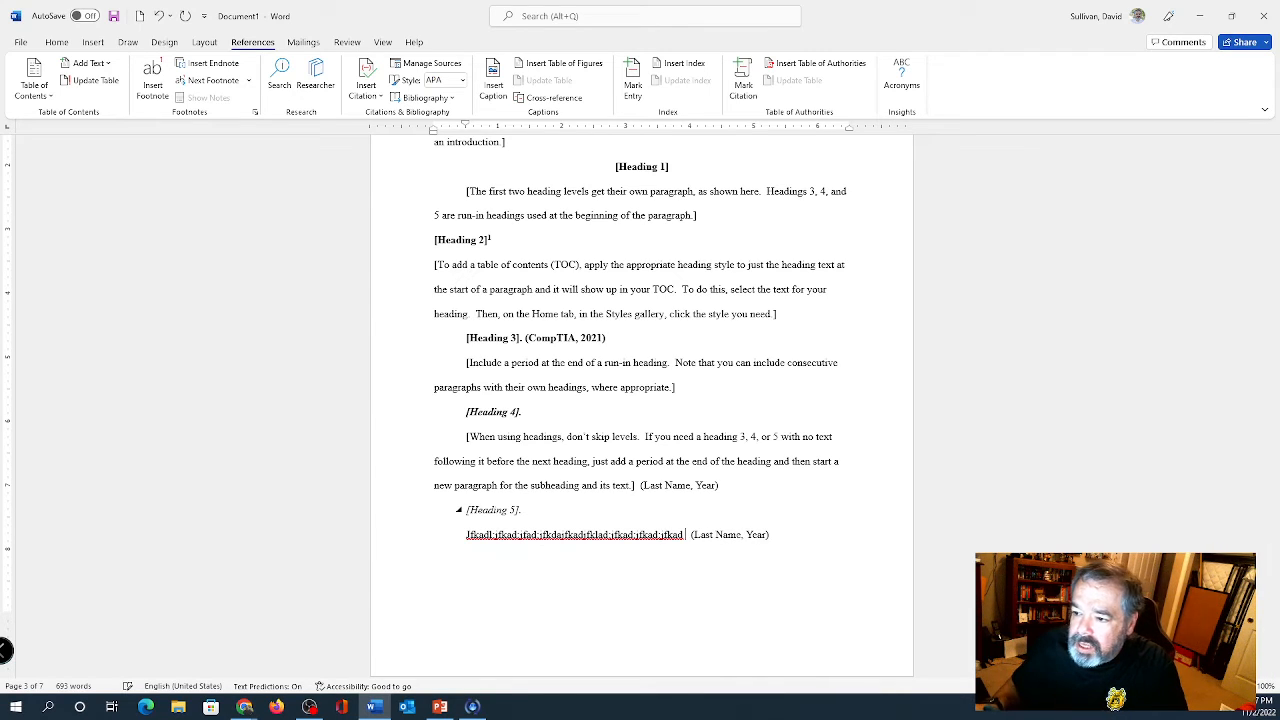
Step: Insert a citation of the Microsoft Press source A National Talent Strategy (2011) after the filler text under Heading 5
click(366, 85)
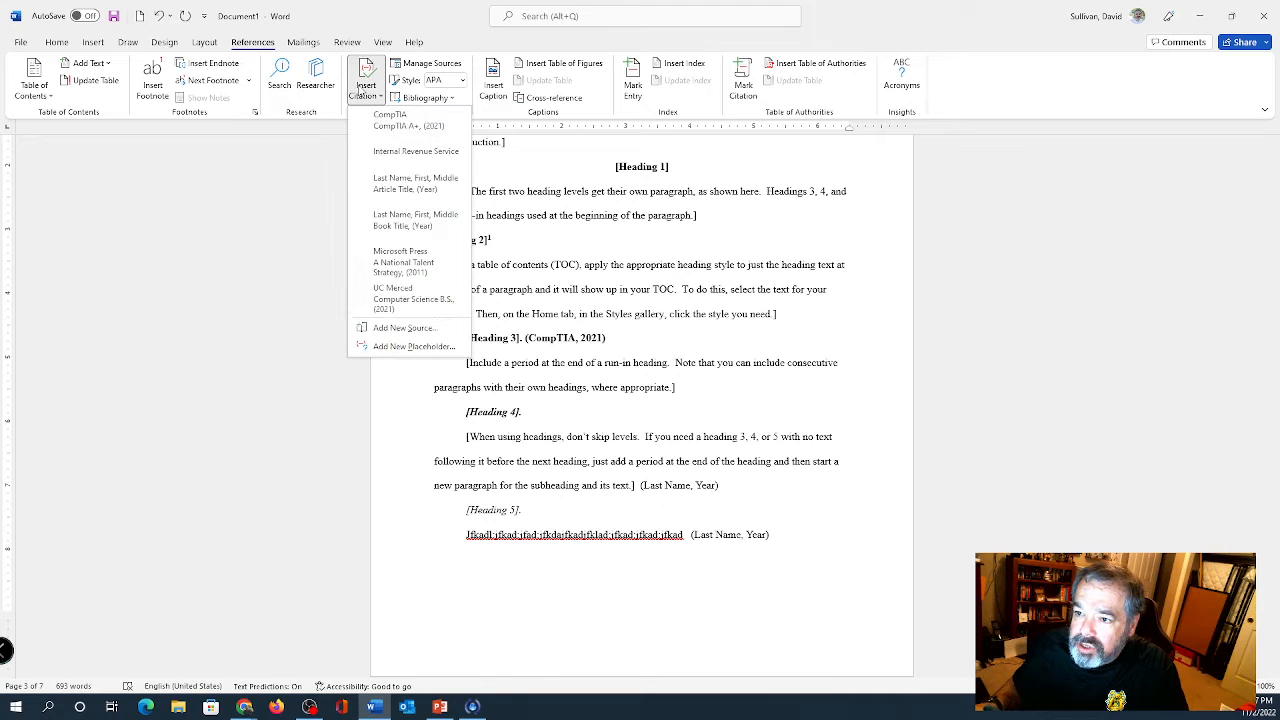
click(408, 266)
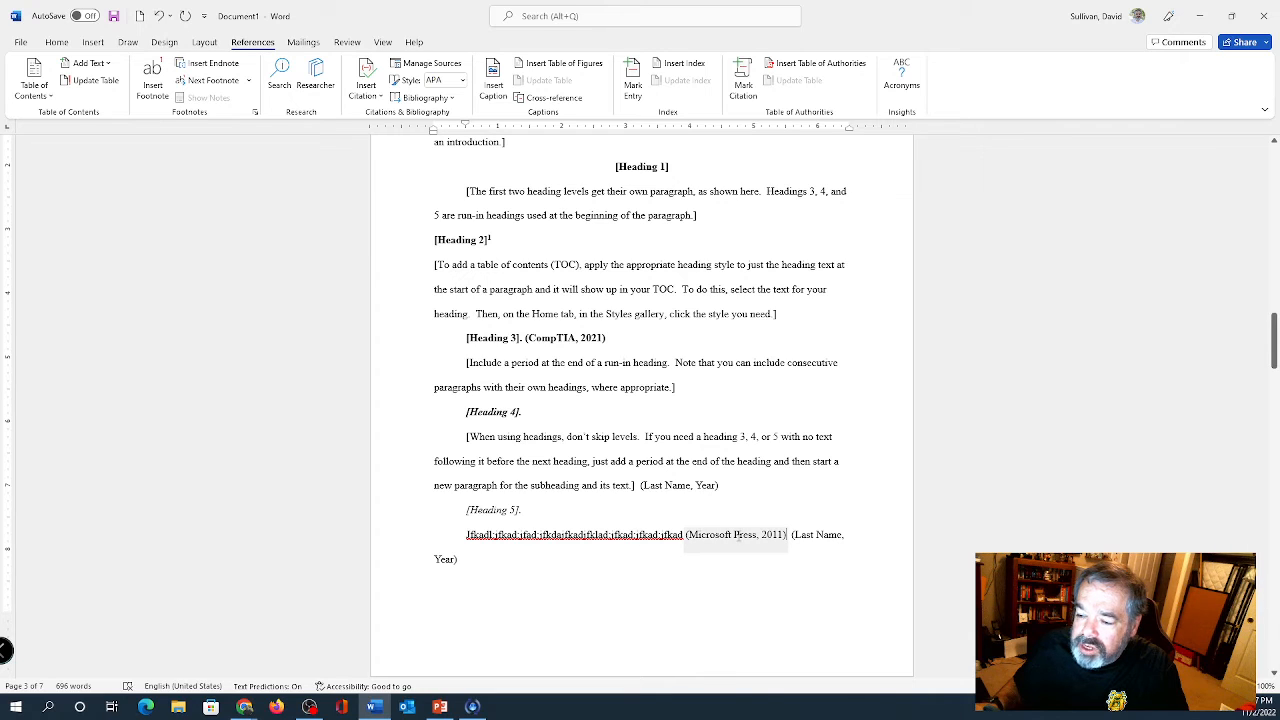
click(559, 340)
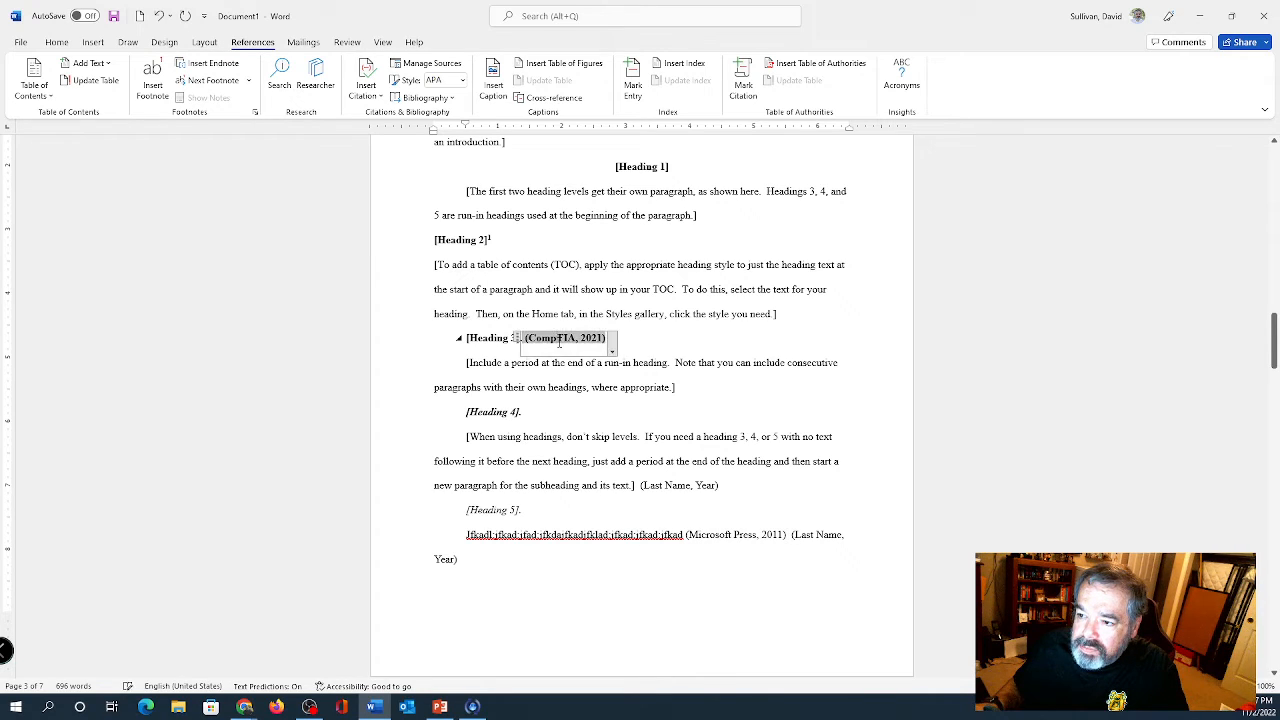
click(733, 540)
click(727, 506)
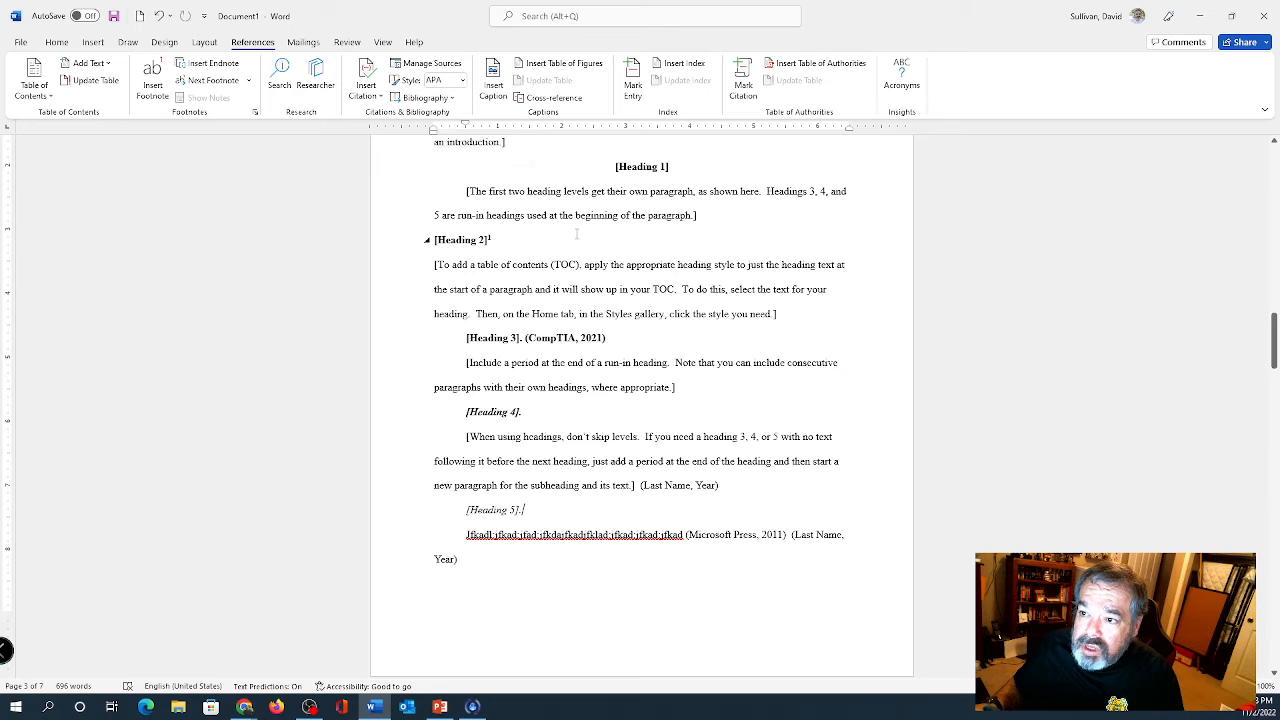
Step: Update the citations and bibliography in the template's References block
scroll(576, 234, down, 5)
scroll(576, 234, down, 1)
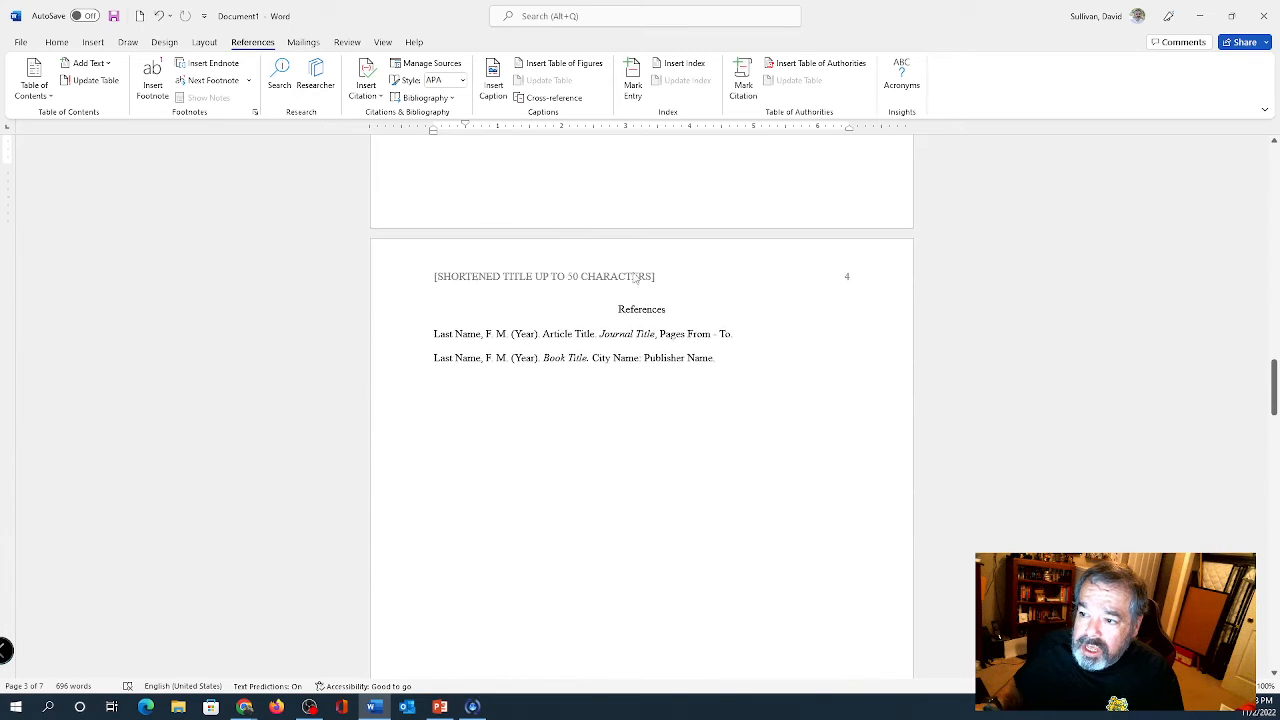
click(683, 311)
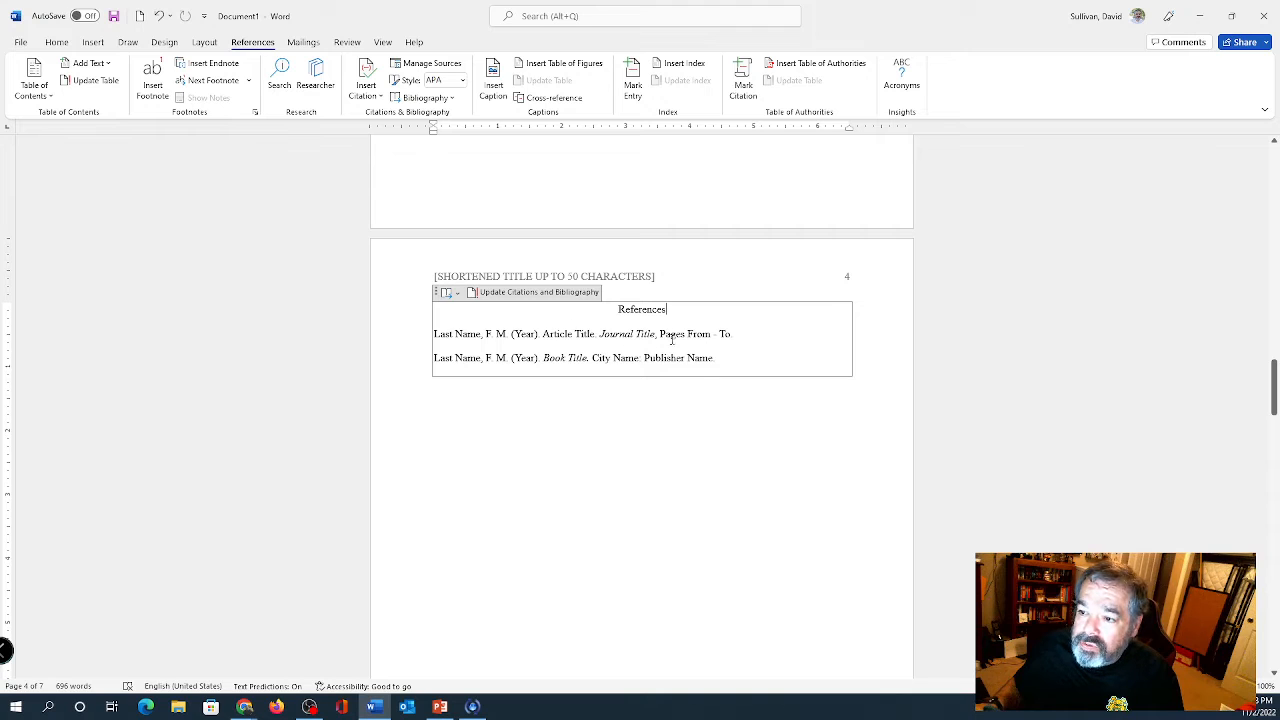
scroll(530, 310, up, 3)
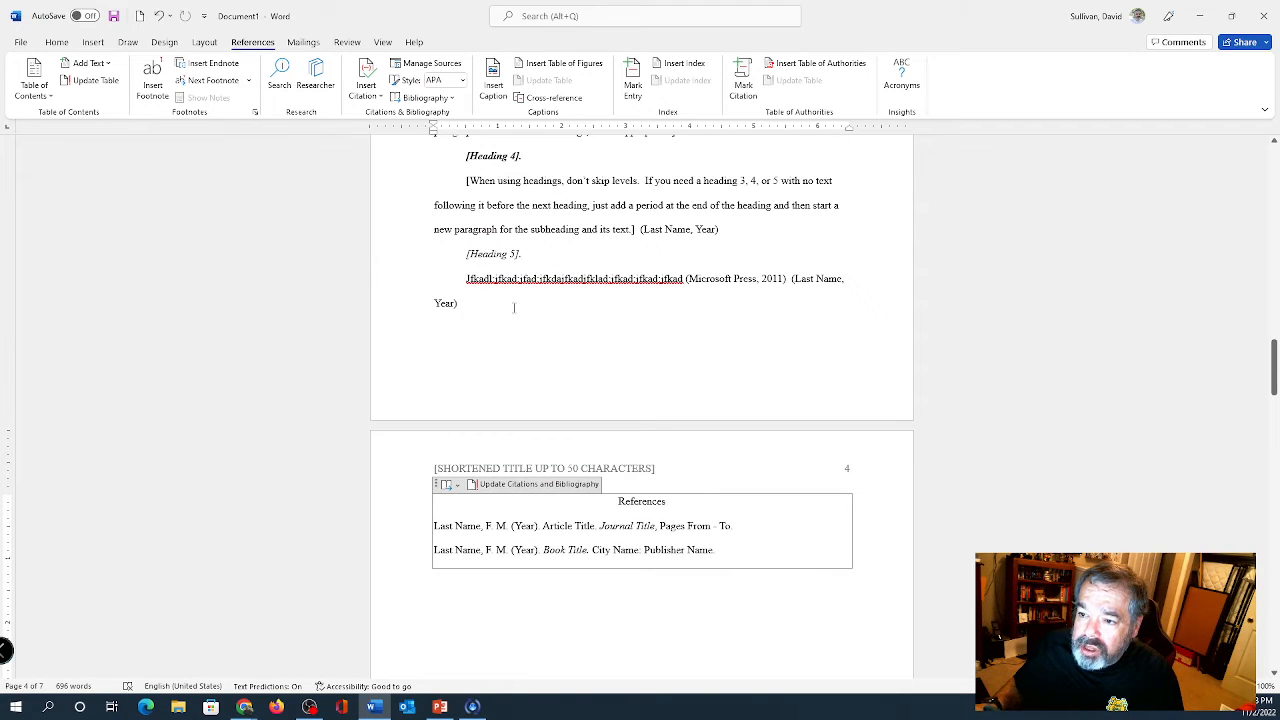
click(514, 308)
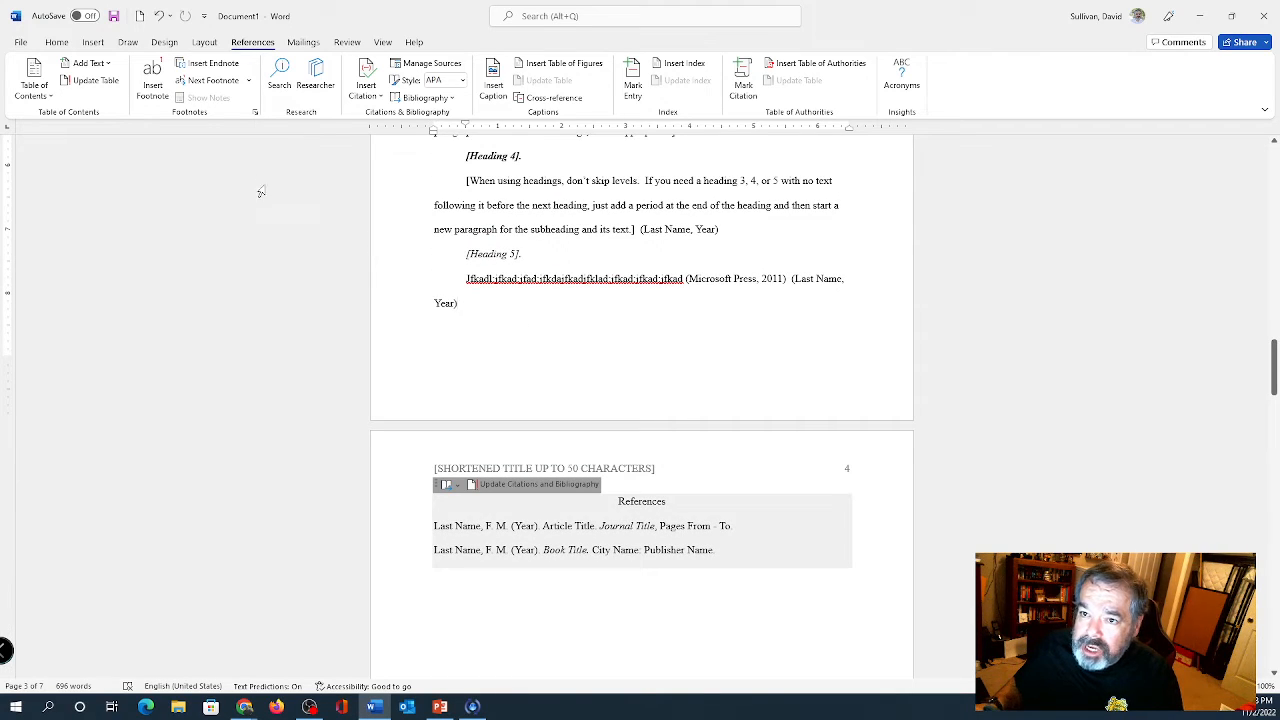
click(96, 44)
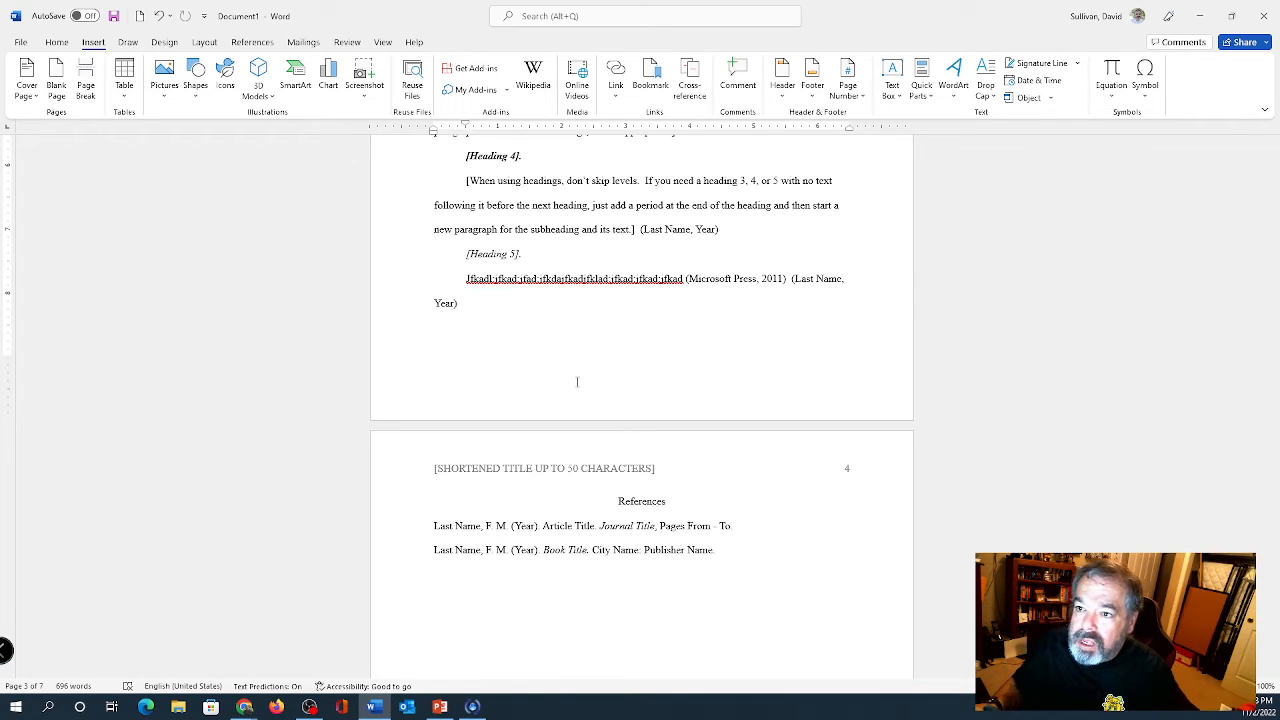
click(252, 42)
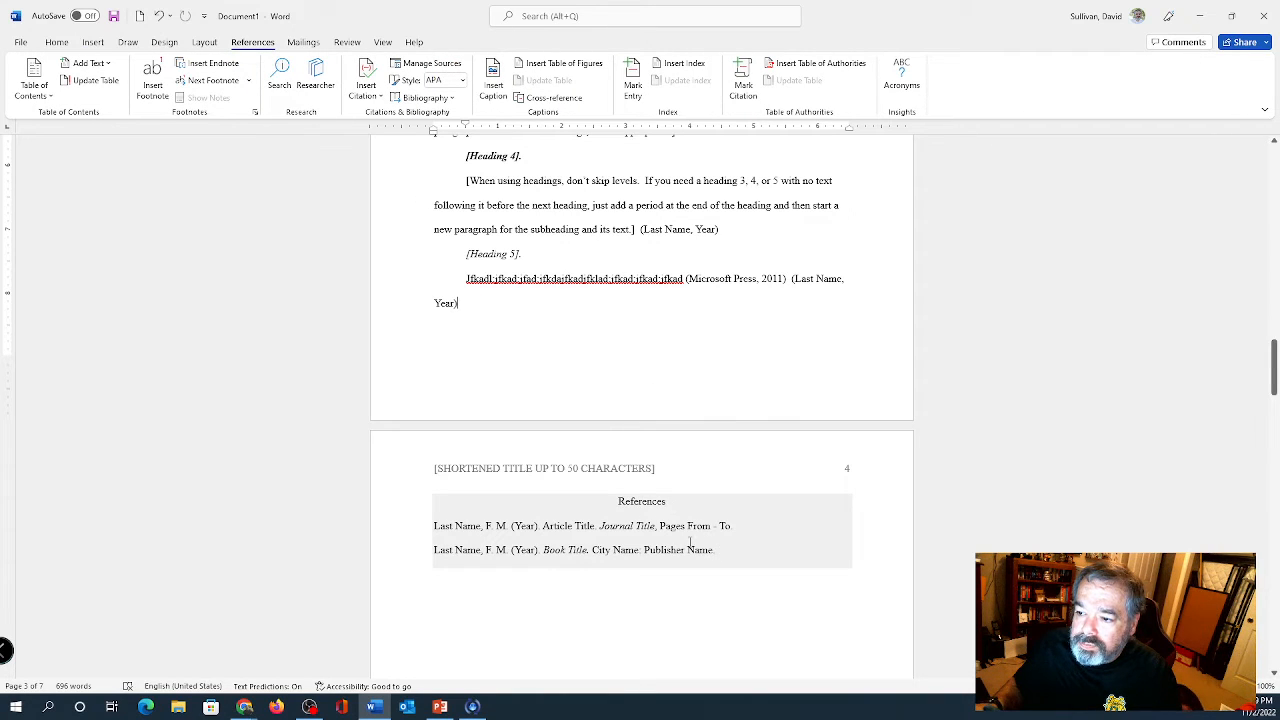
click(728, 550)
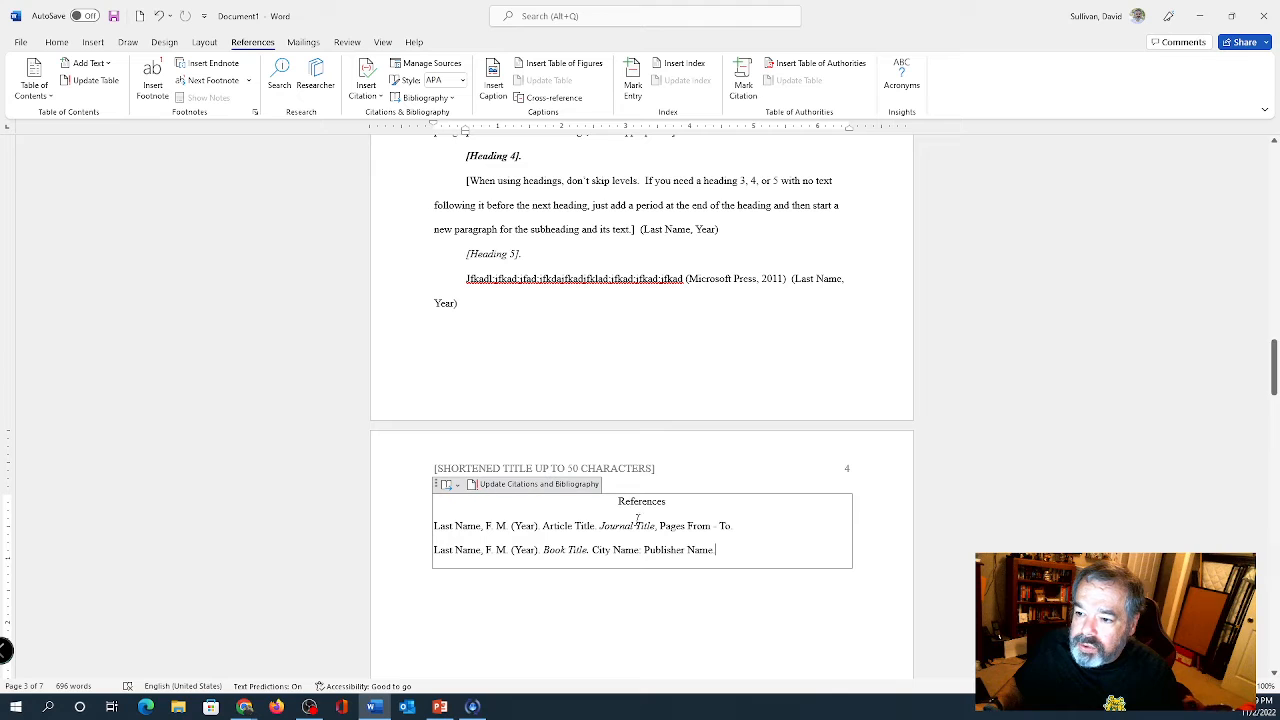
click(585, 488)
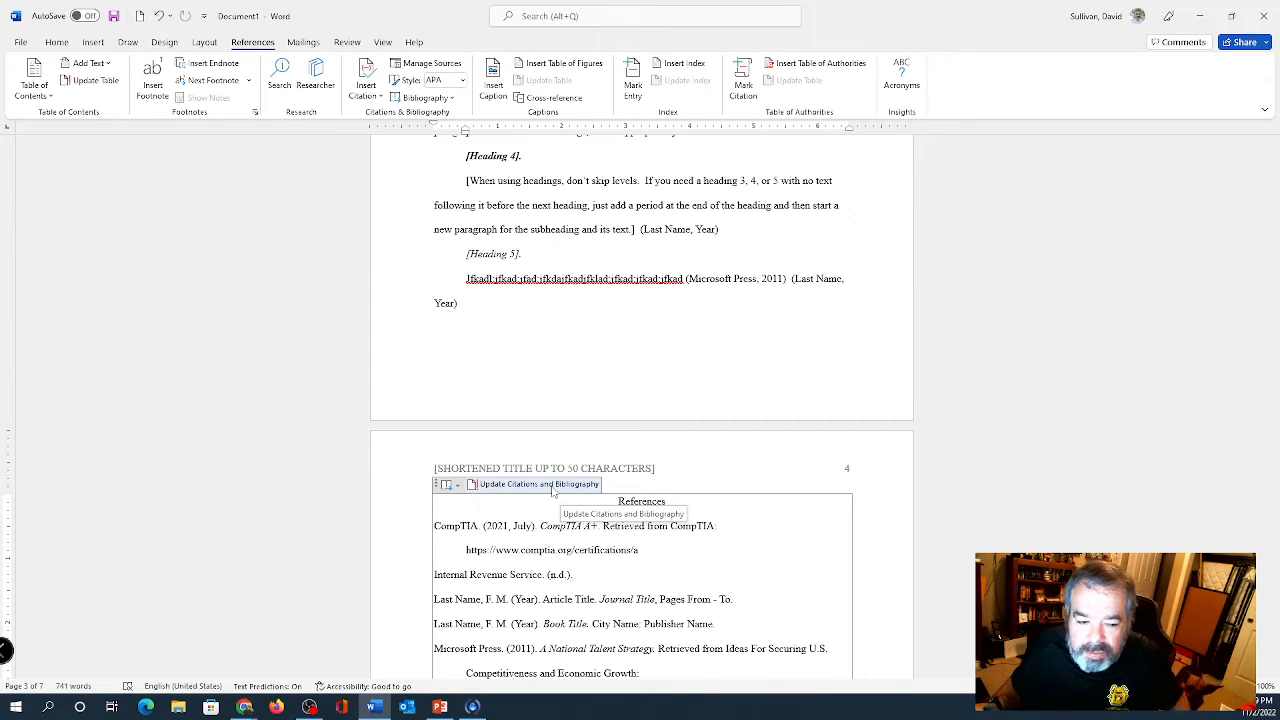
Step: Select the whole References bibliography block and delete it from the paper
scroll(626, 531, down, 2)
scroll(626, 531, down, 2)
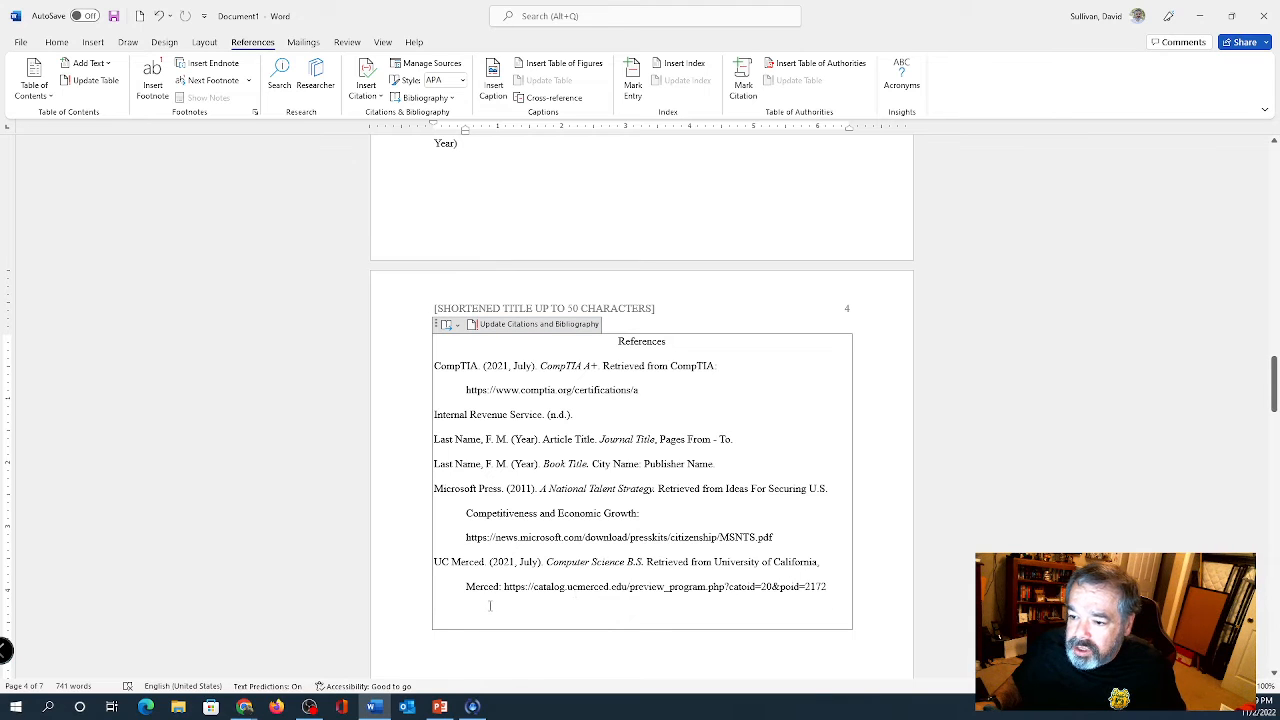
drag(490, 606, 418, 345)
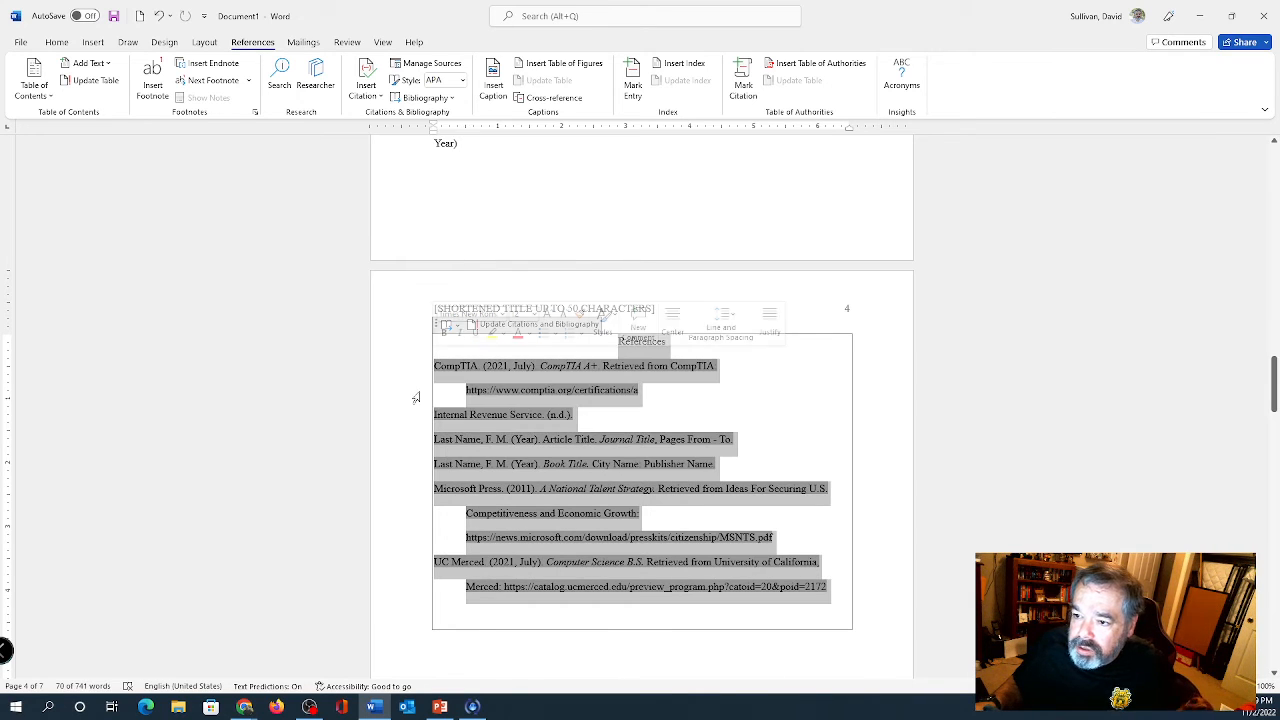
click(447, 324)
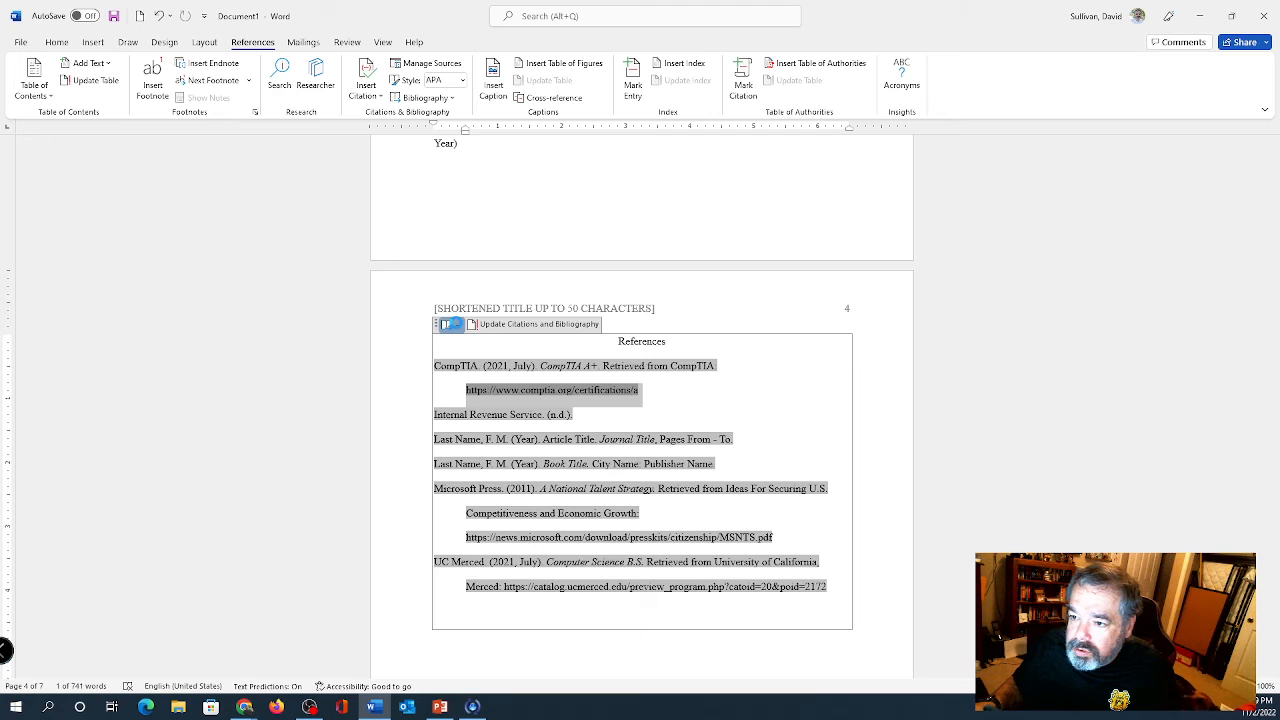
click(440, 325)
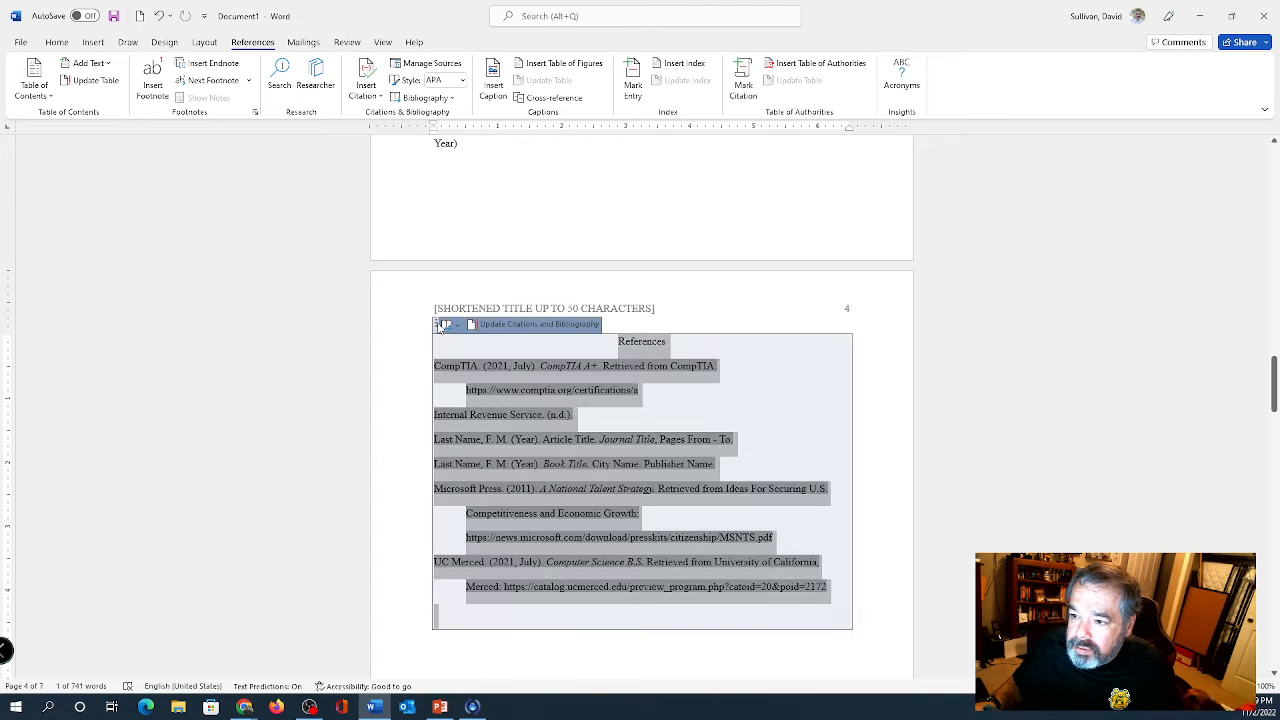
key(Delete)
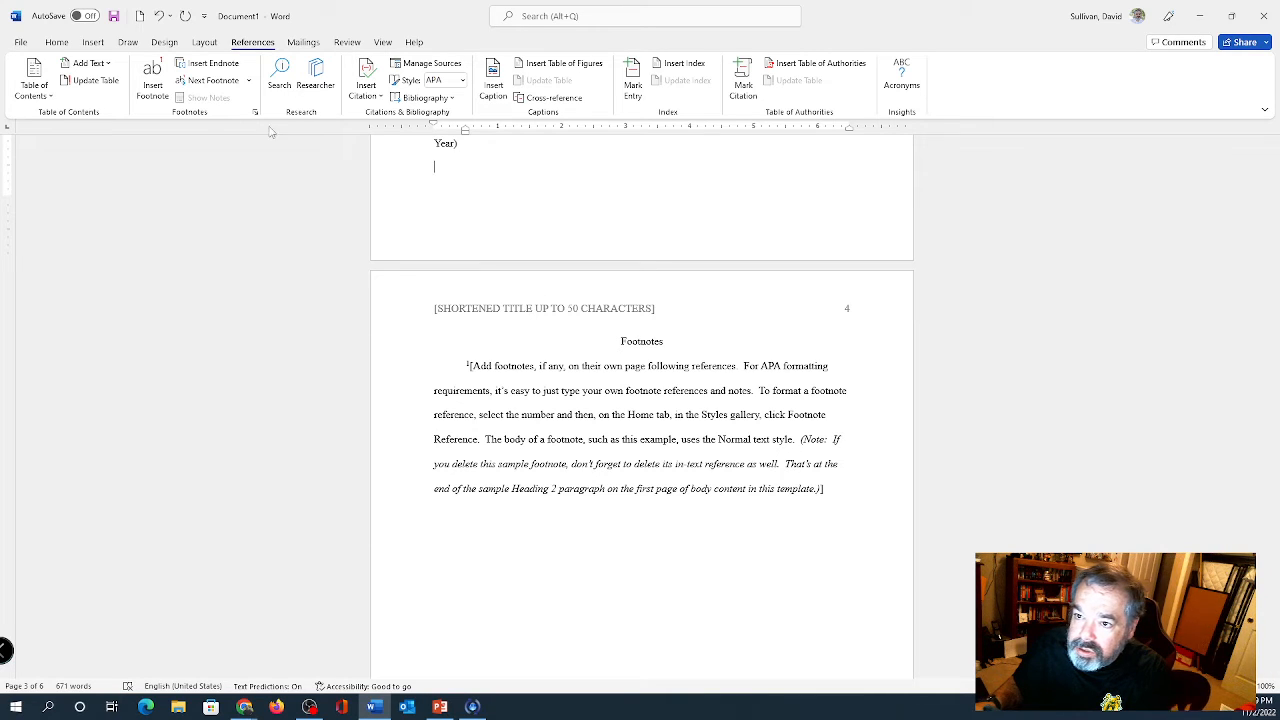
Step: Insert a page break after the body text to start a blank page before the Footnotes page
click(93, 42)
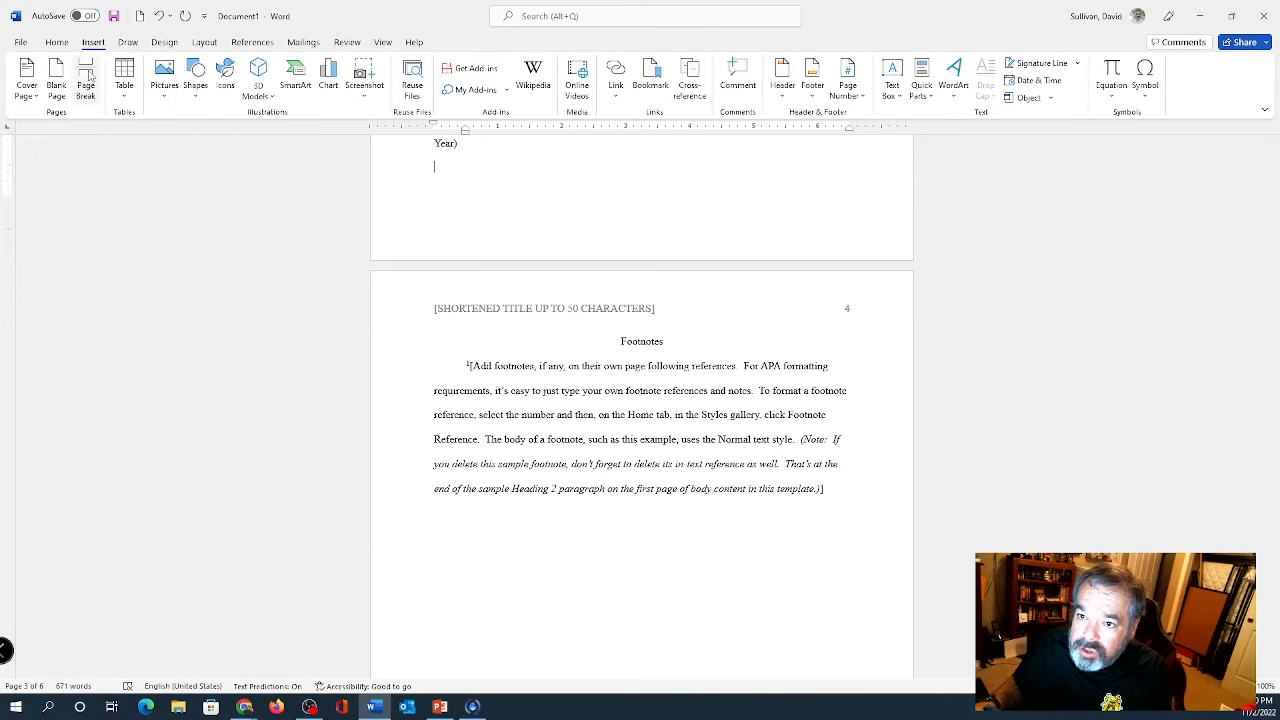
click(86, 85)
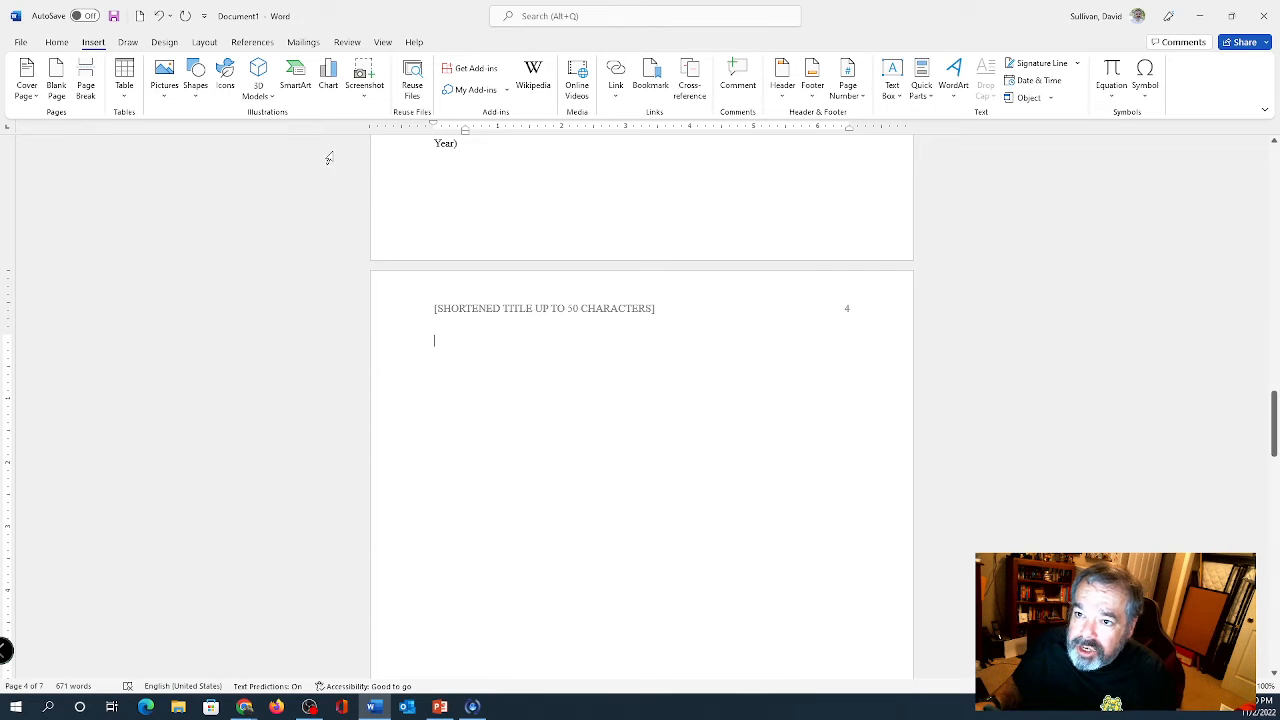
click(246, 45)
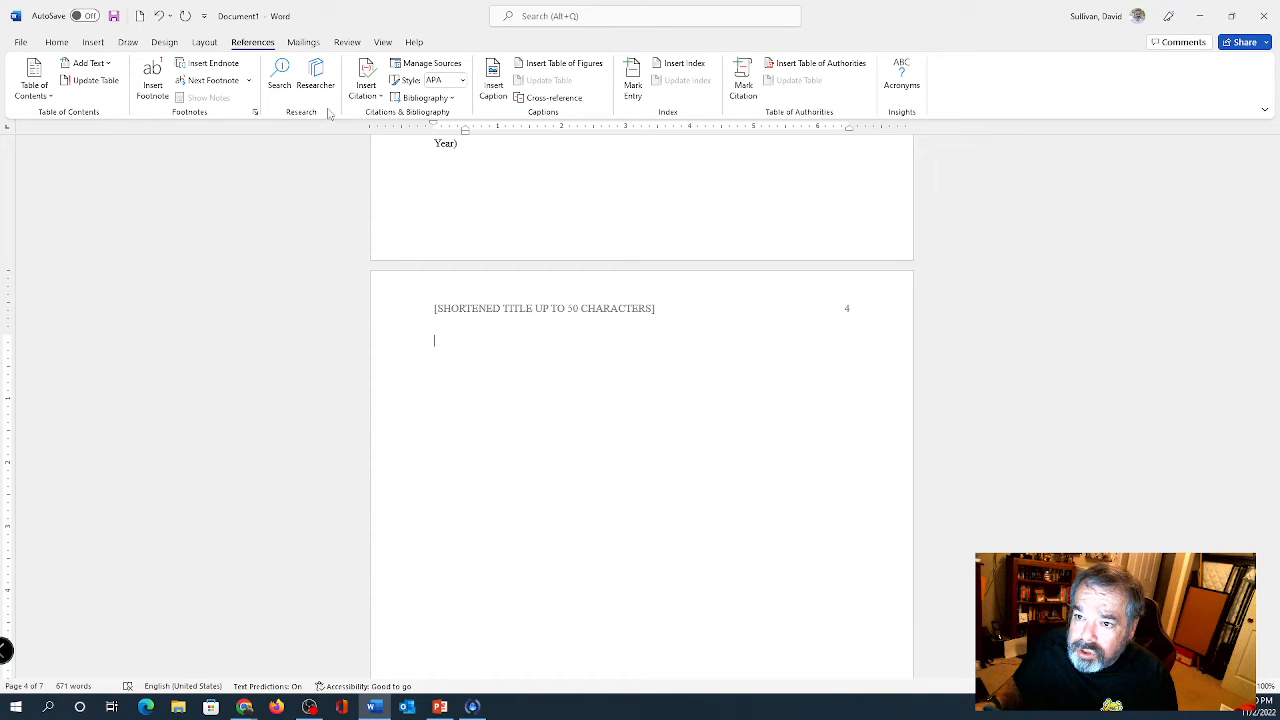
Step: Insert the built-in Works Cited bibliography on the blank page after the body text
click(427, 98)
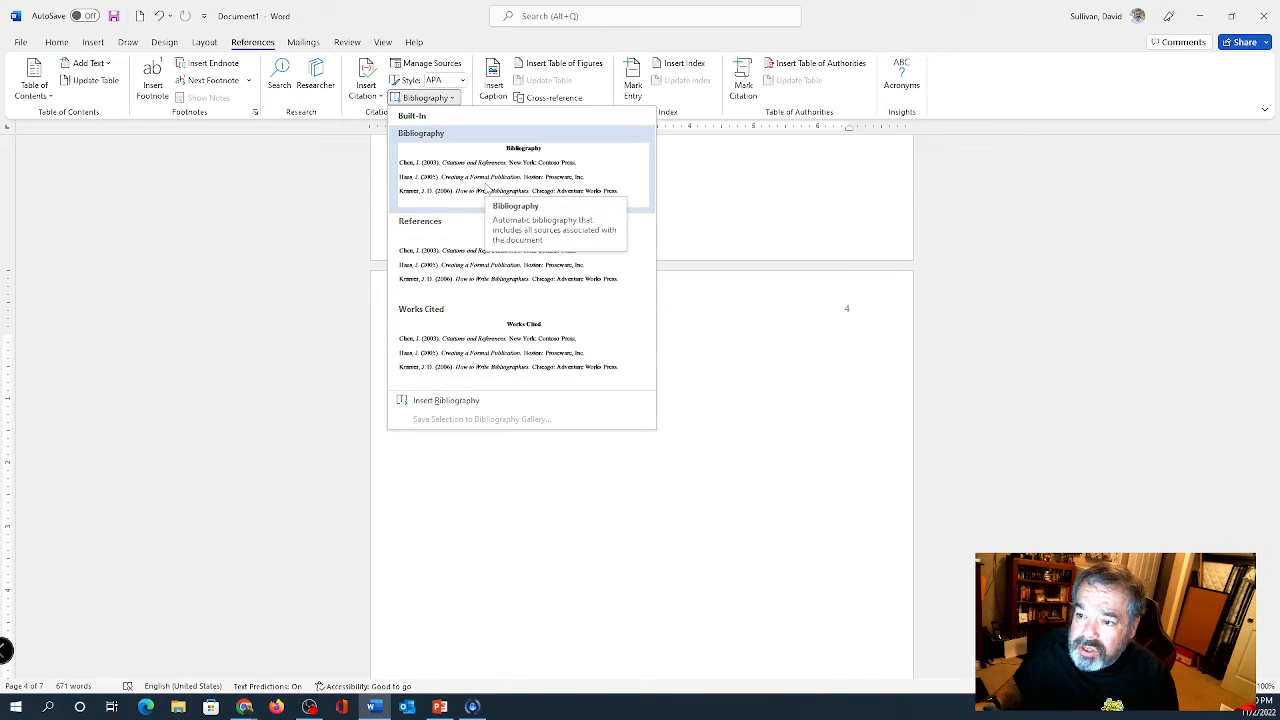
click(474, 341)
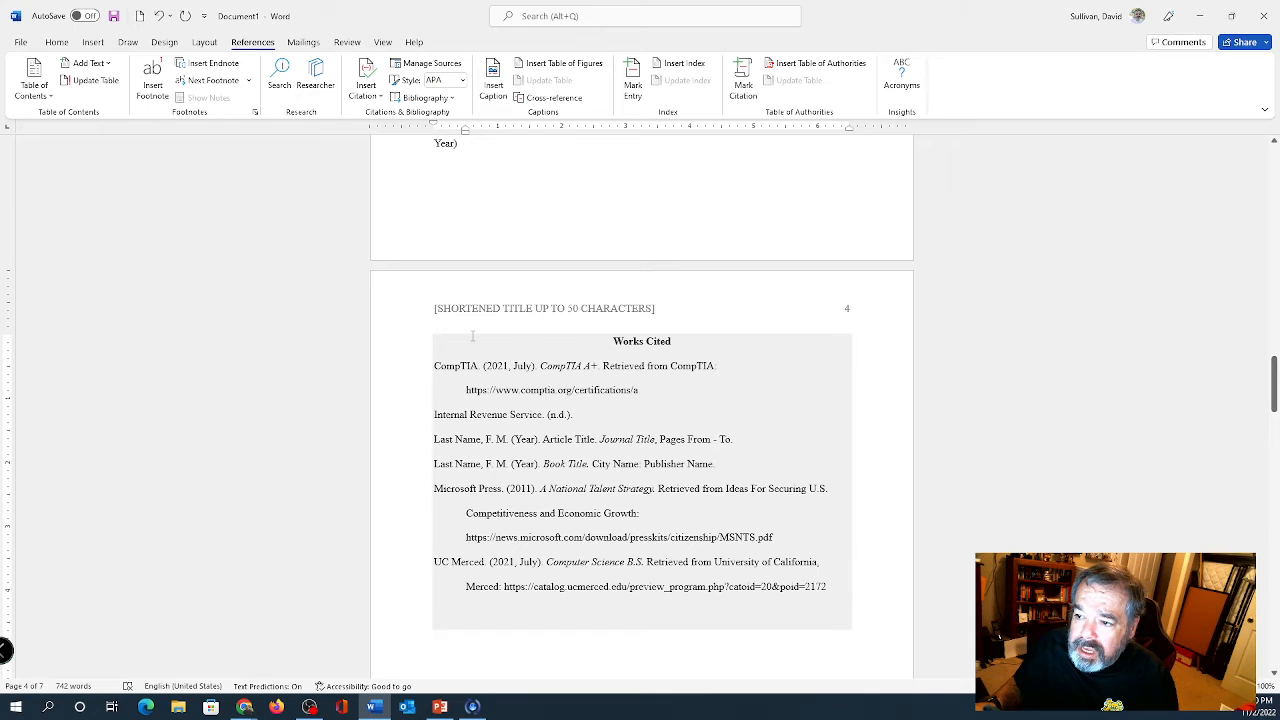
scroll(716, 433, down, 3)
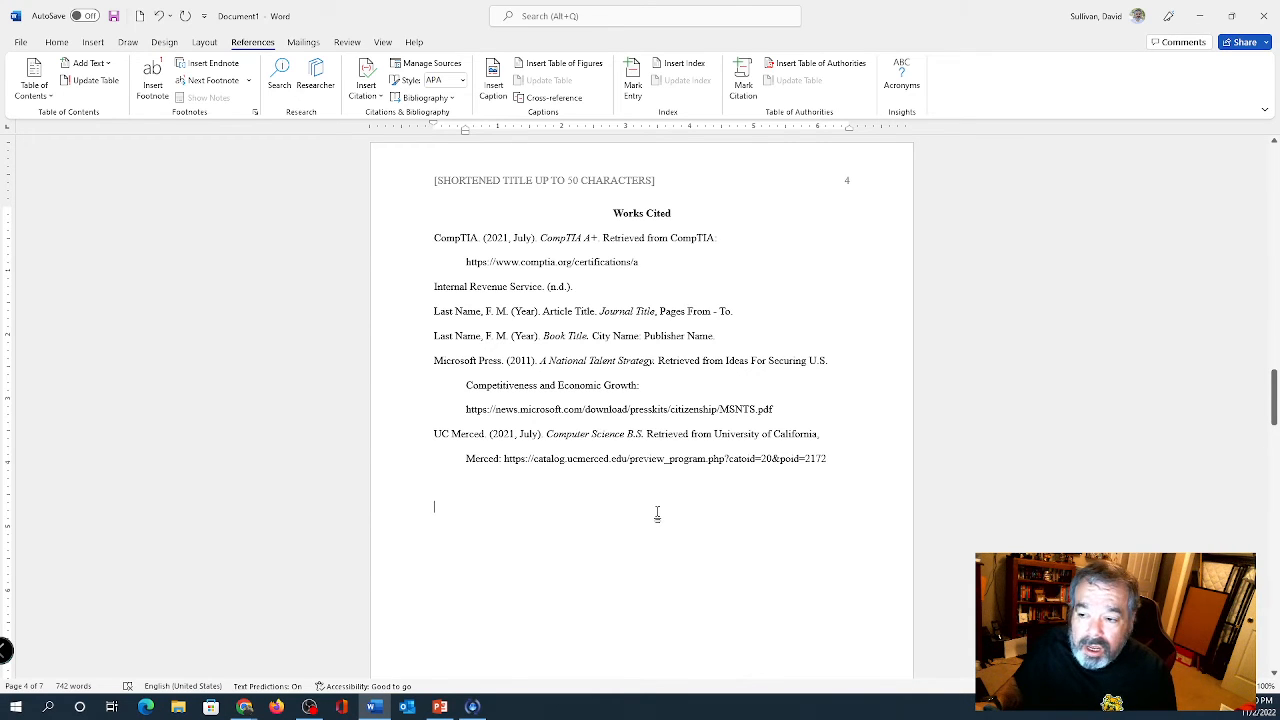
scroll(657, 514, up, 1)
click(657, 515)
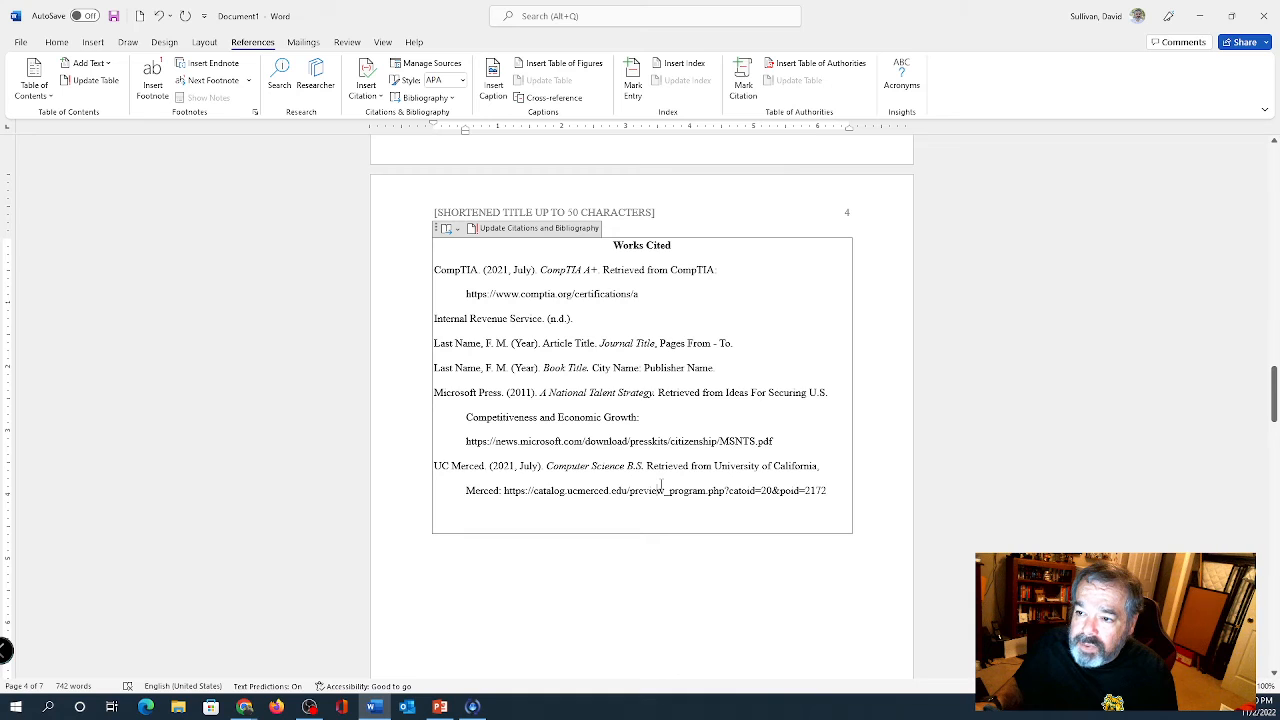
Step: Update the citations and bibliography in the Works Cited block
scroll(660, 485, up, 2)
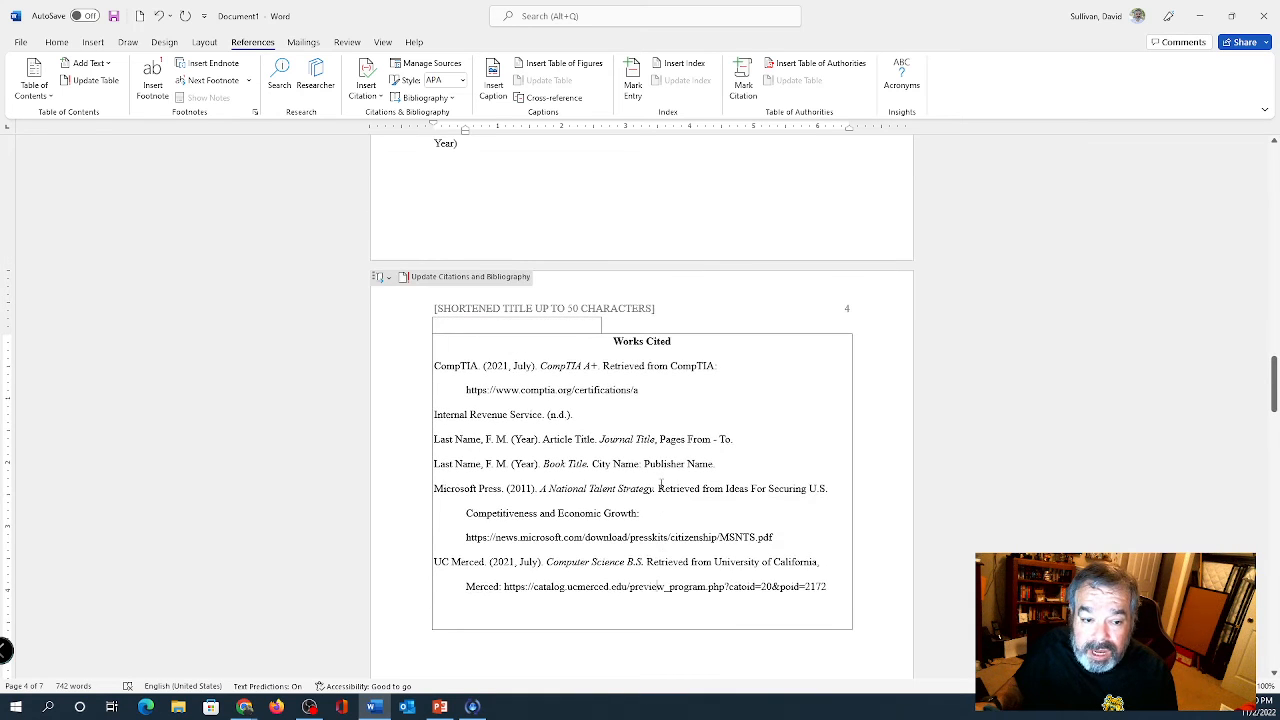
click(577, 384)
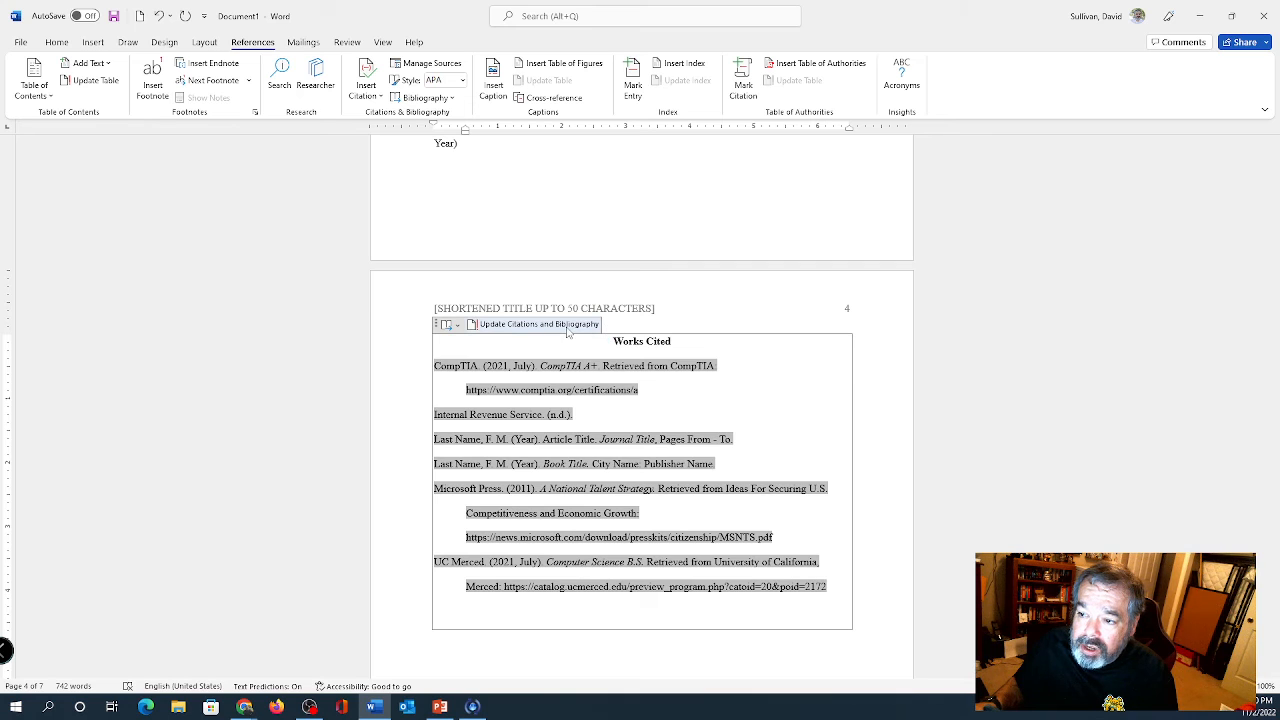
click(567, 325)
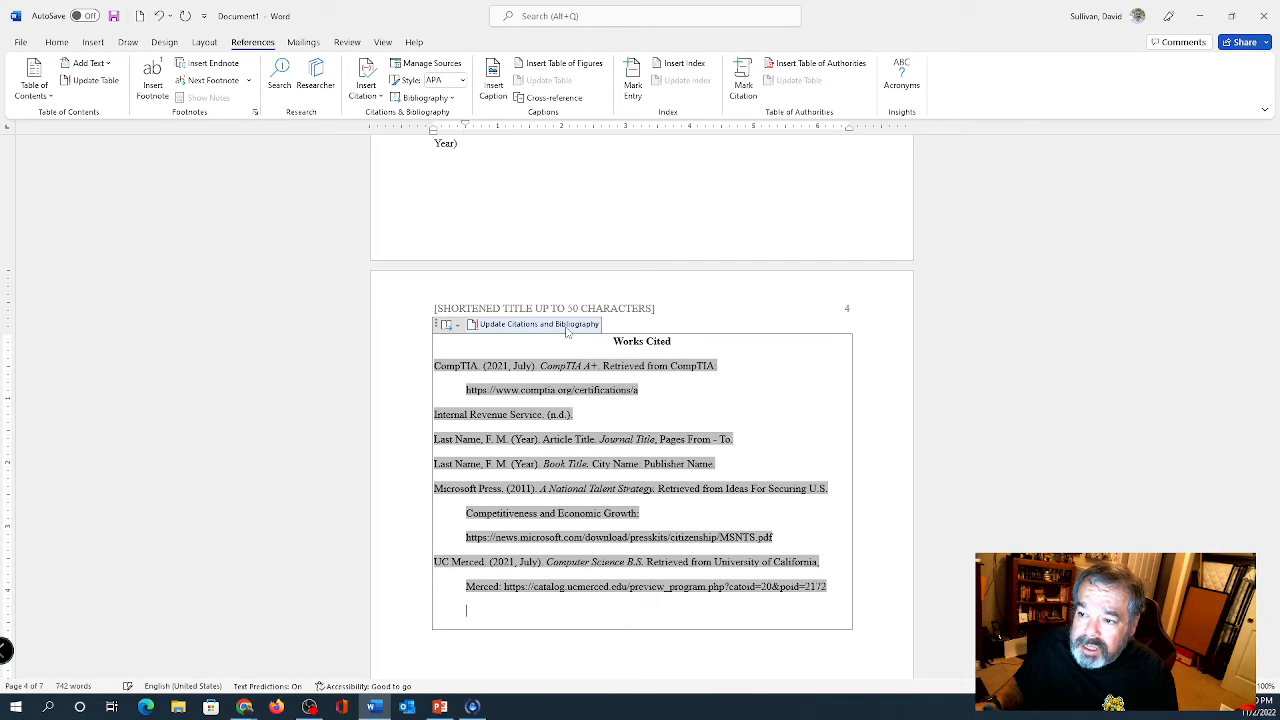
Step: Change the document's citation and bibliography style to MLA Seventh Edition
scroll(600, 346, up, 5)
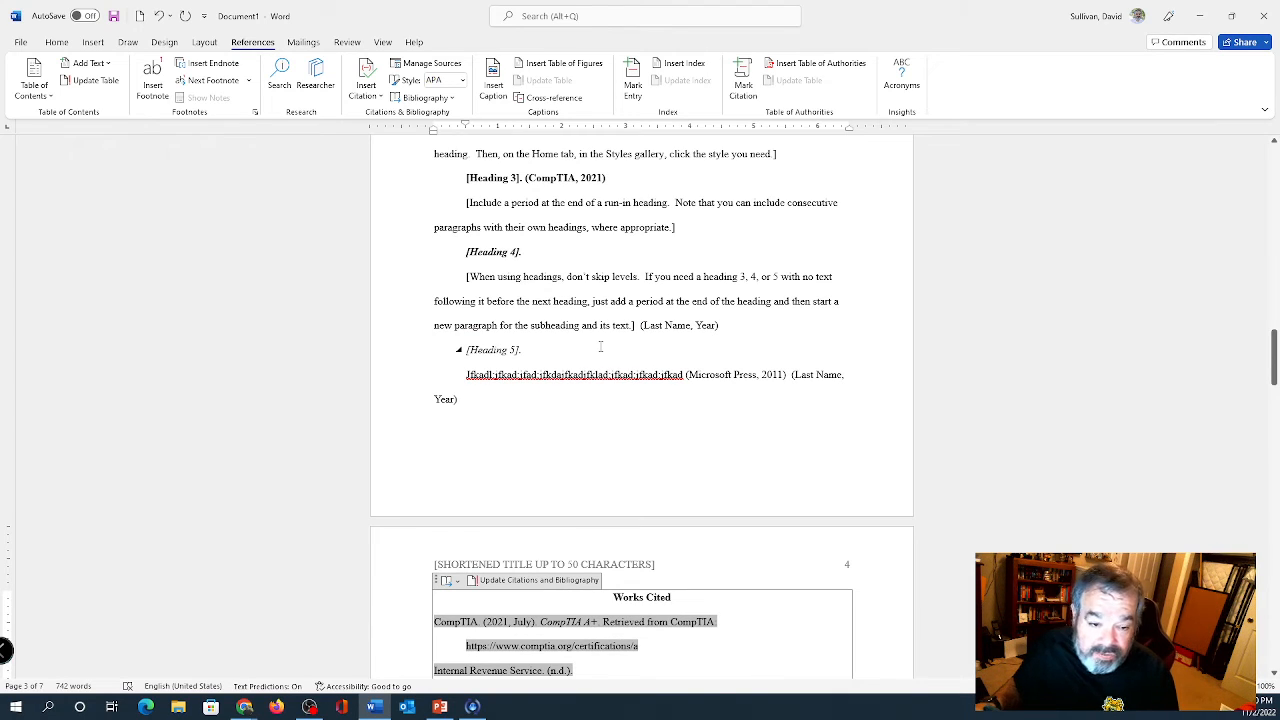
scroll(600, 346, down, 1)
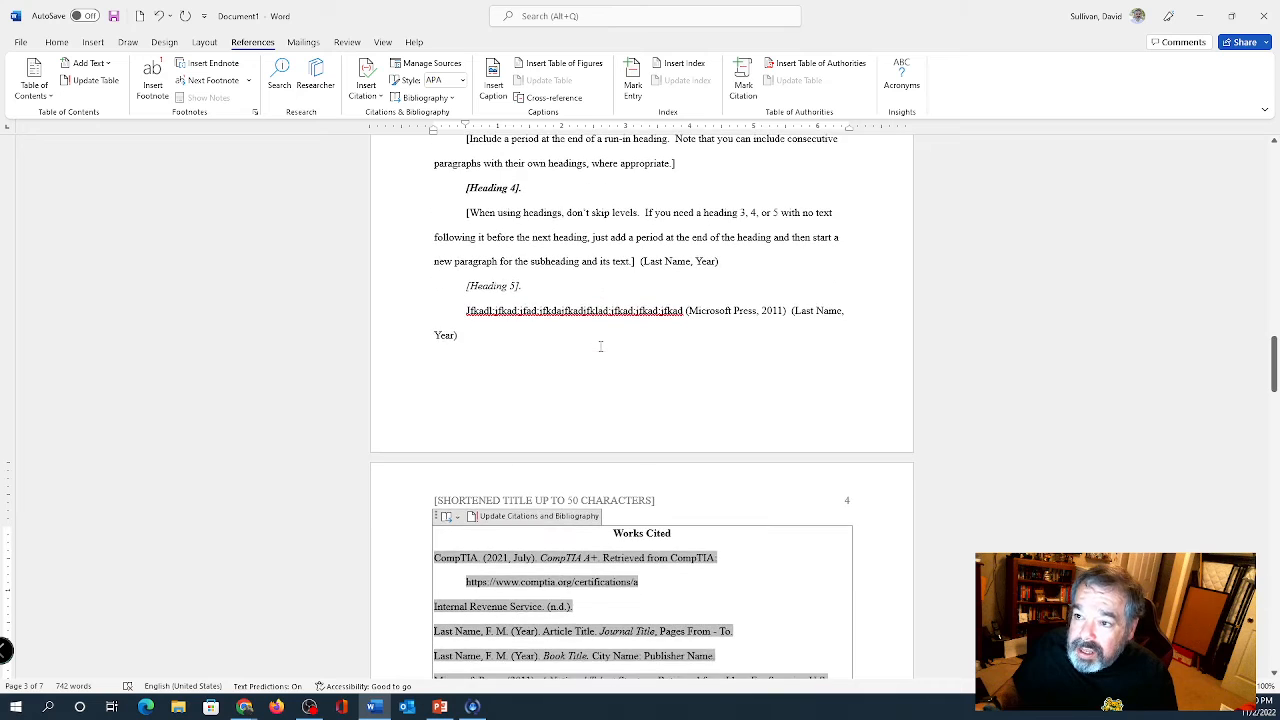
click(462, 80)
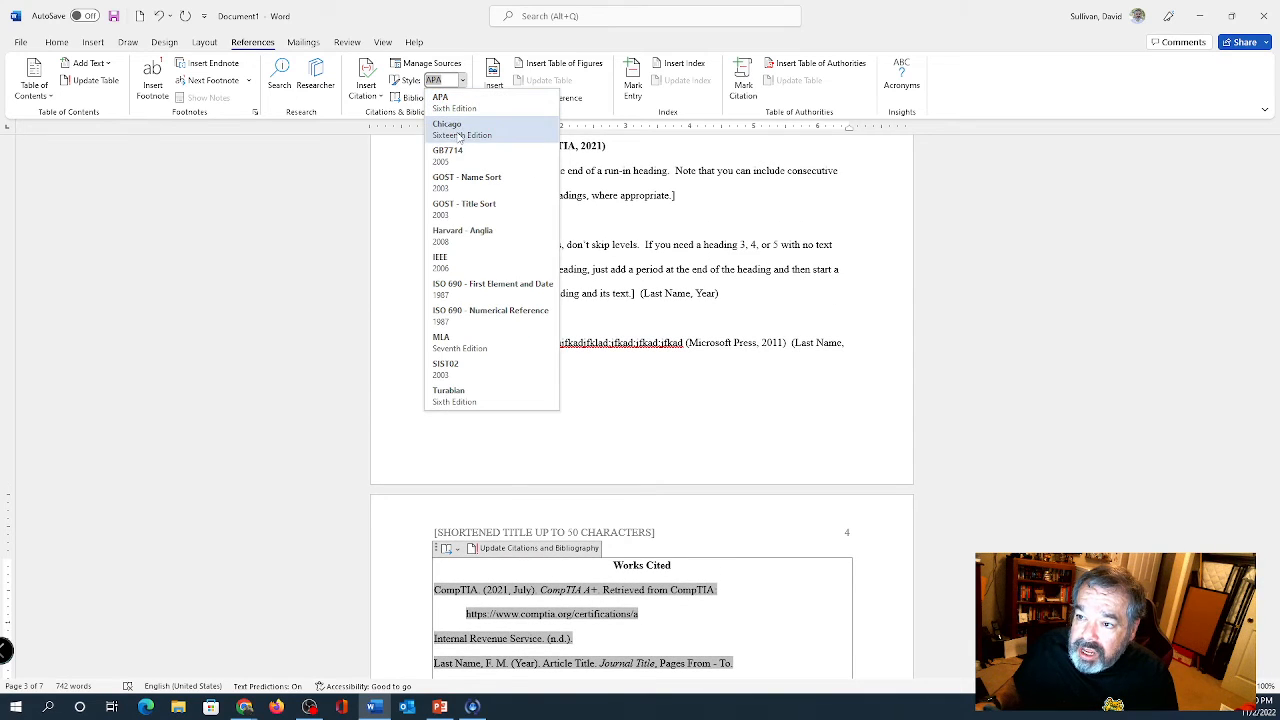
click(492, 345)
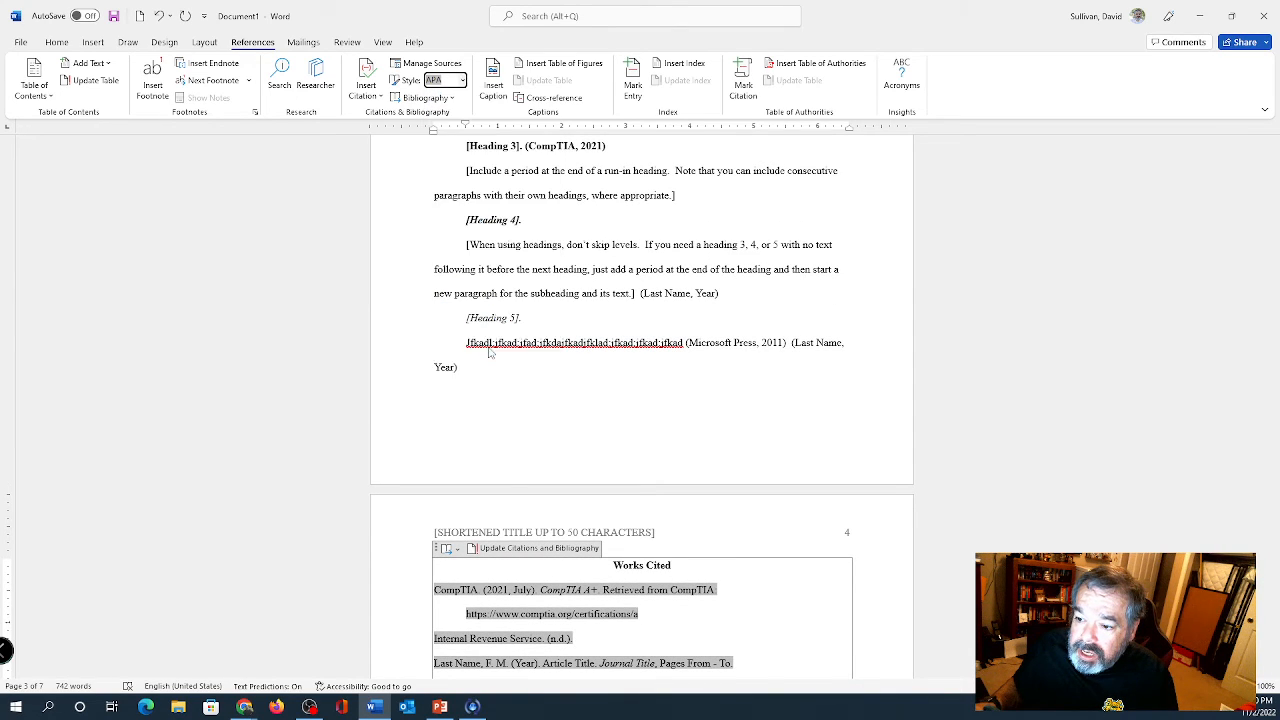
scroll(737, 398, down, 5)
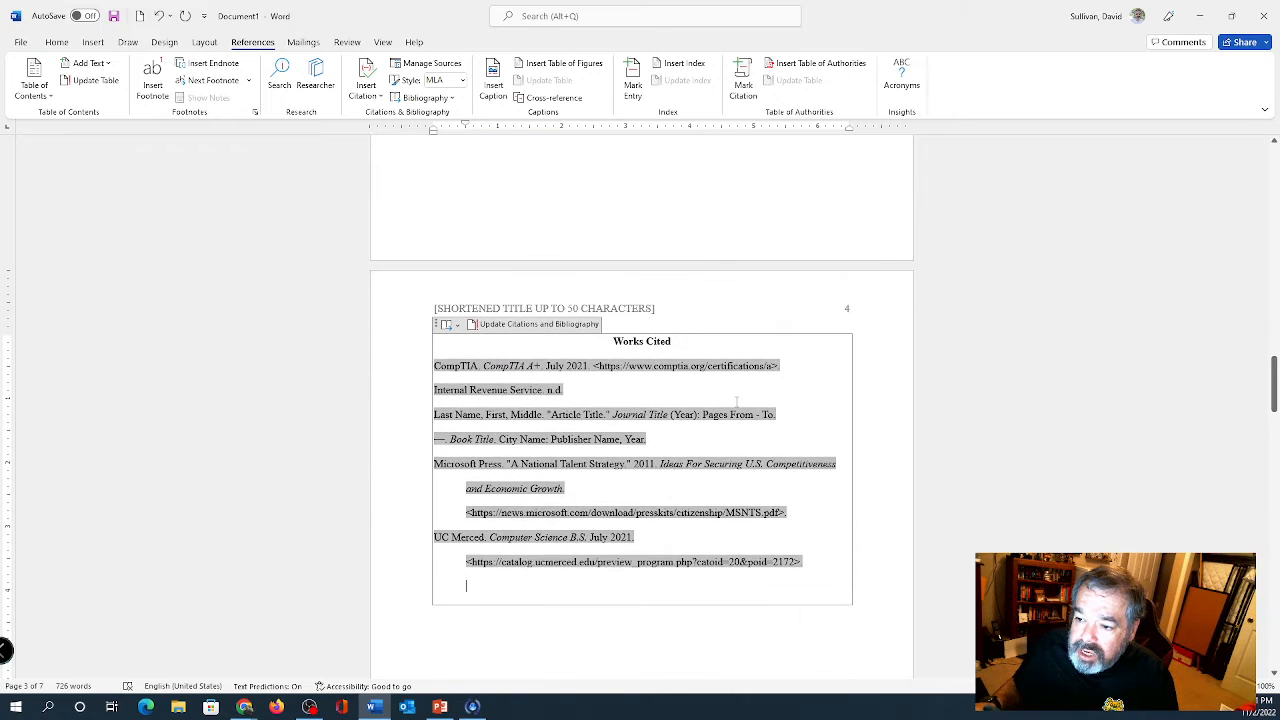
Step: Examine how the MLA style formats the in-text citations under the headings and the entries in the Works Cited list
scroll(737, 398, up, 8)
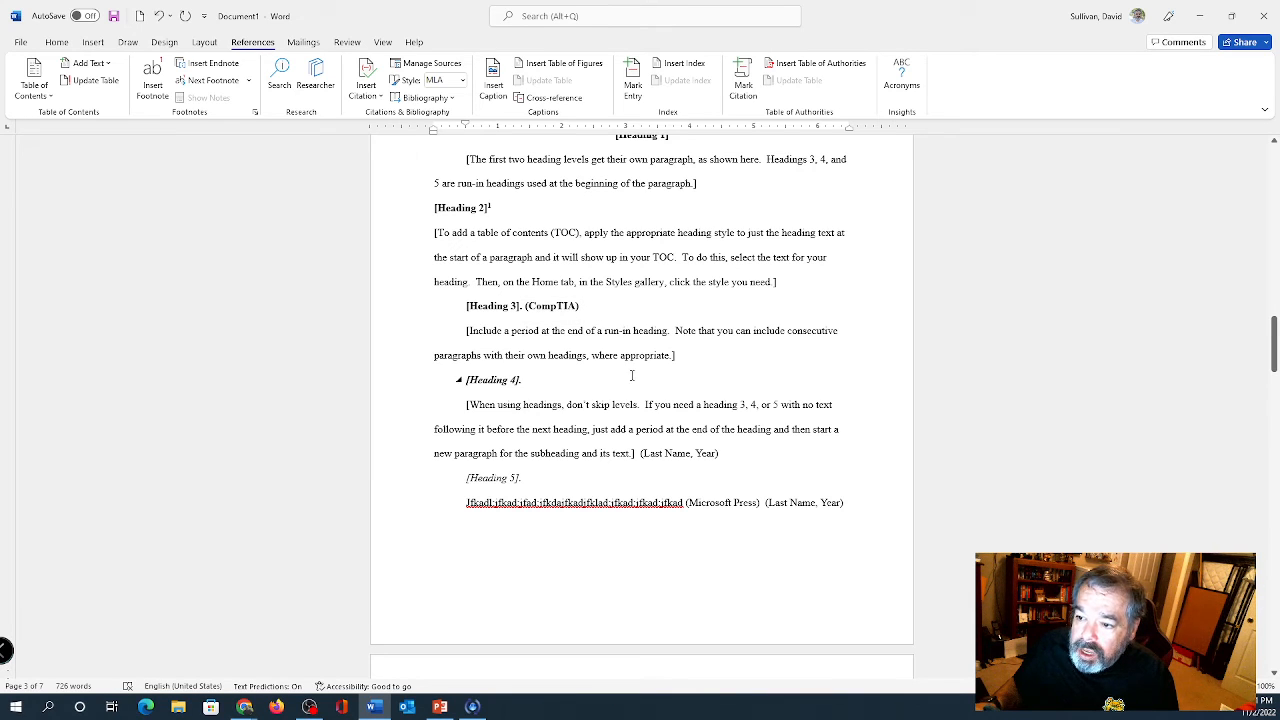
scroll(631, 375, down, 2)
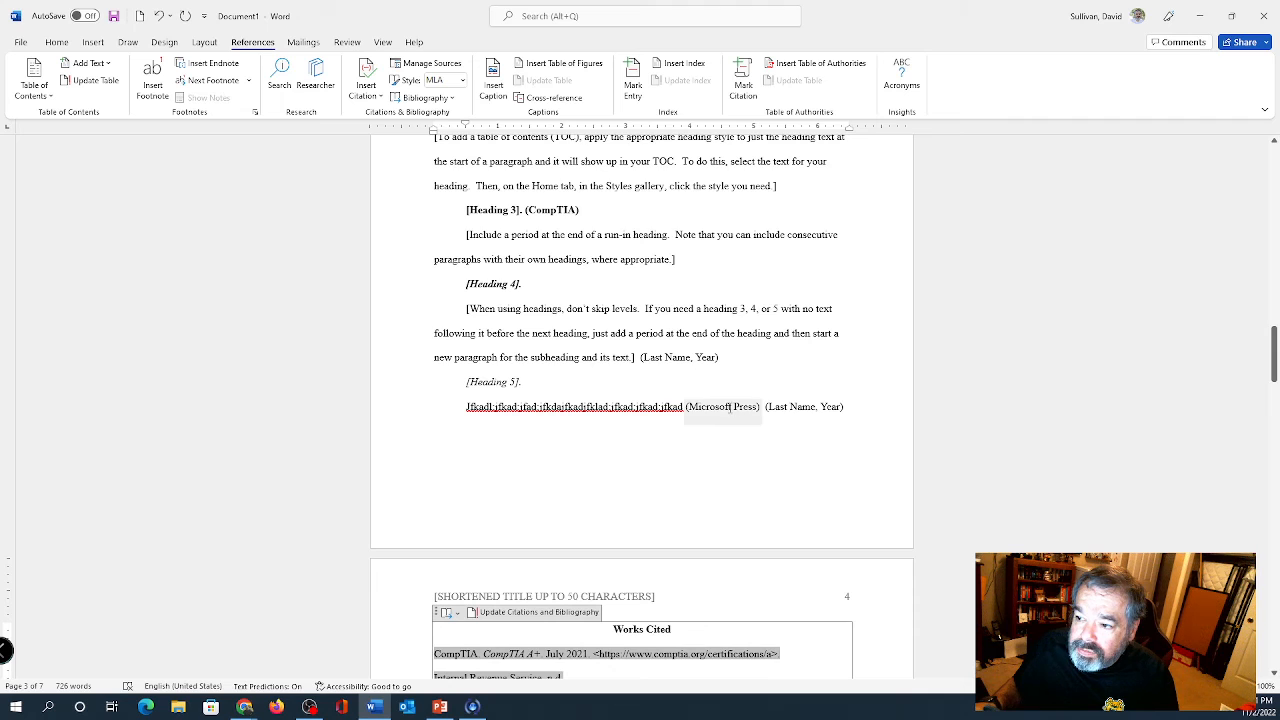
click(729, 407)
click(802, 348)
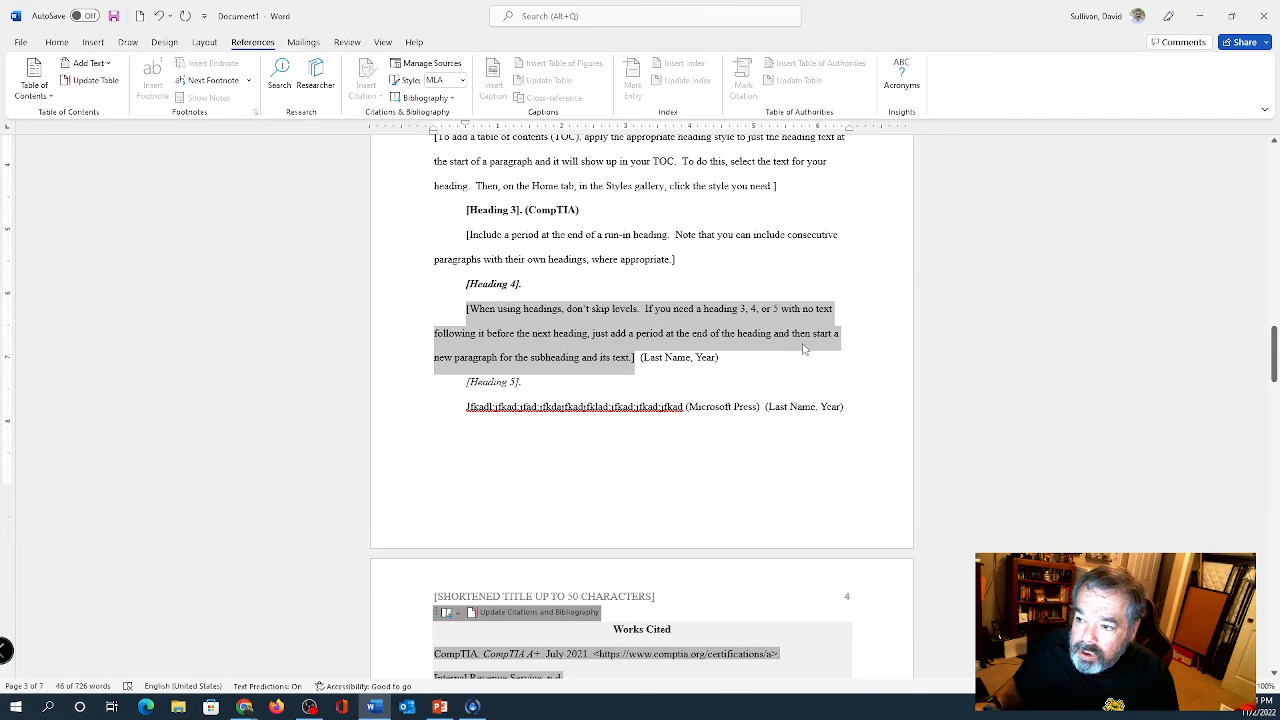
click(887, 409)
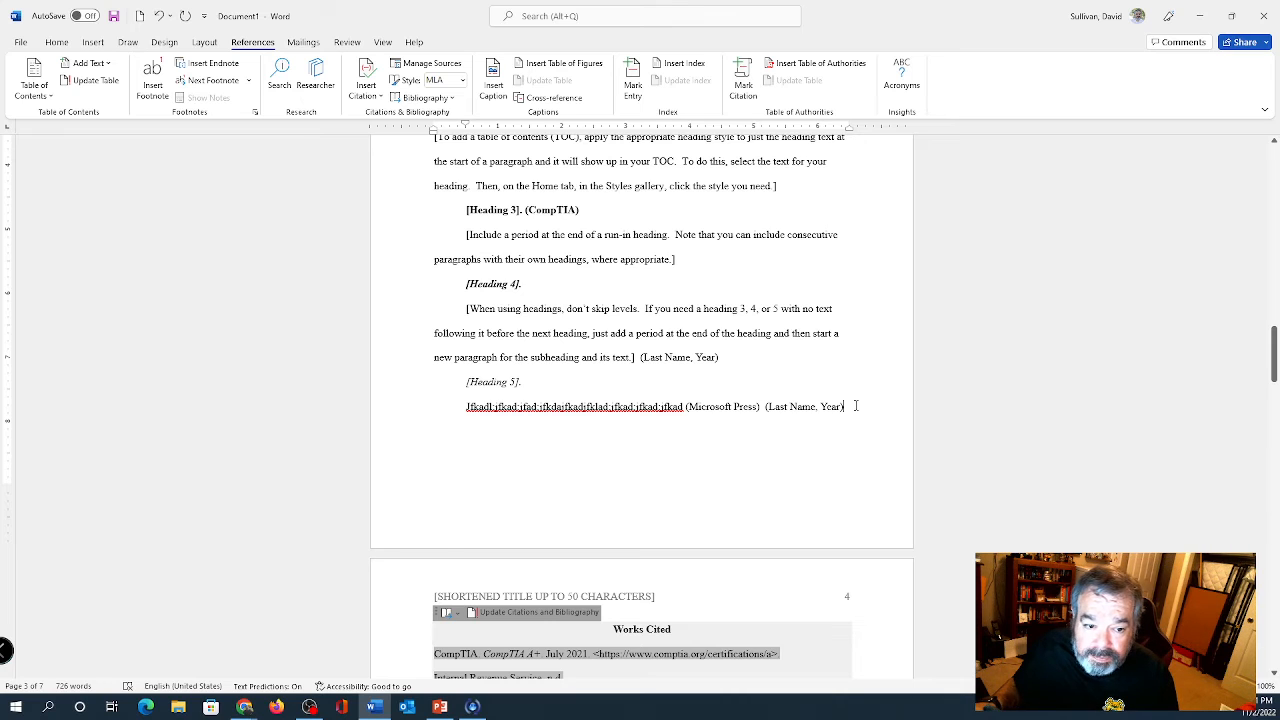
scroll(811, 395, down, 3)
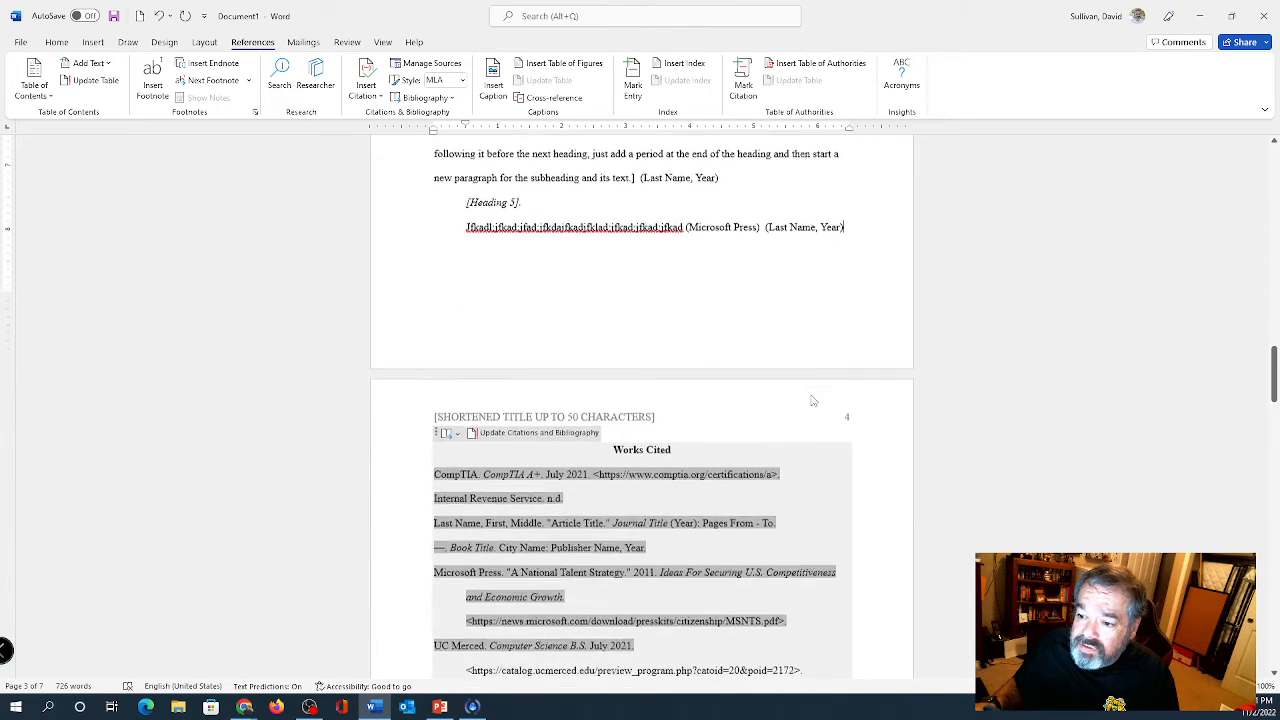
scroll(811, 395, down, 1)
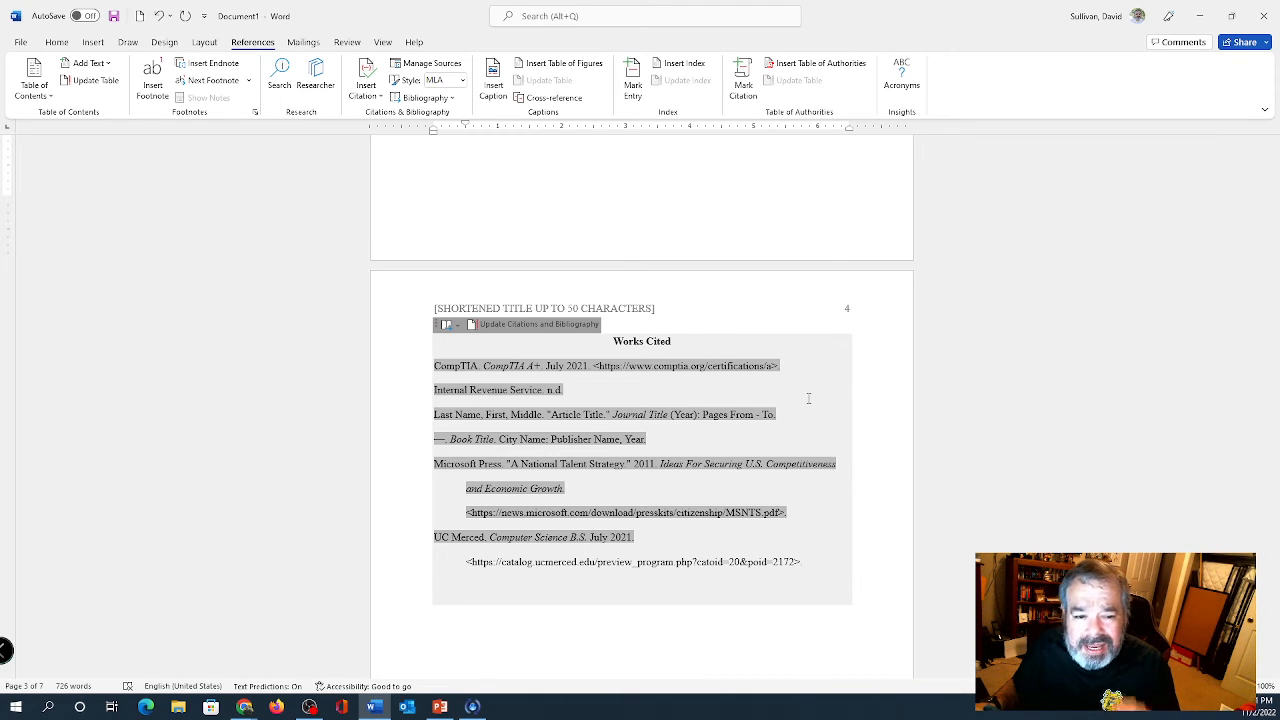
scroll(809, 397, up, 3)
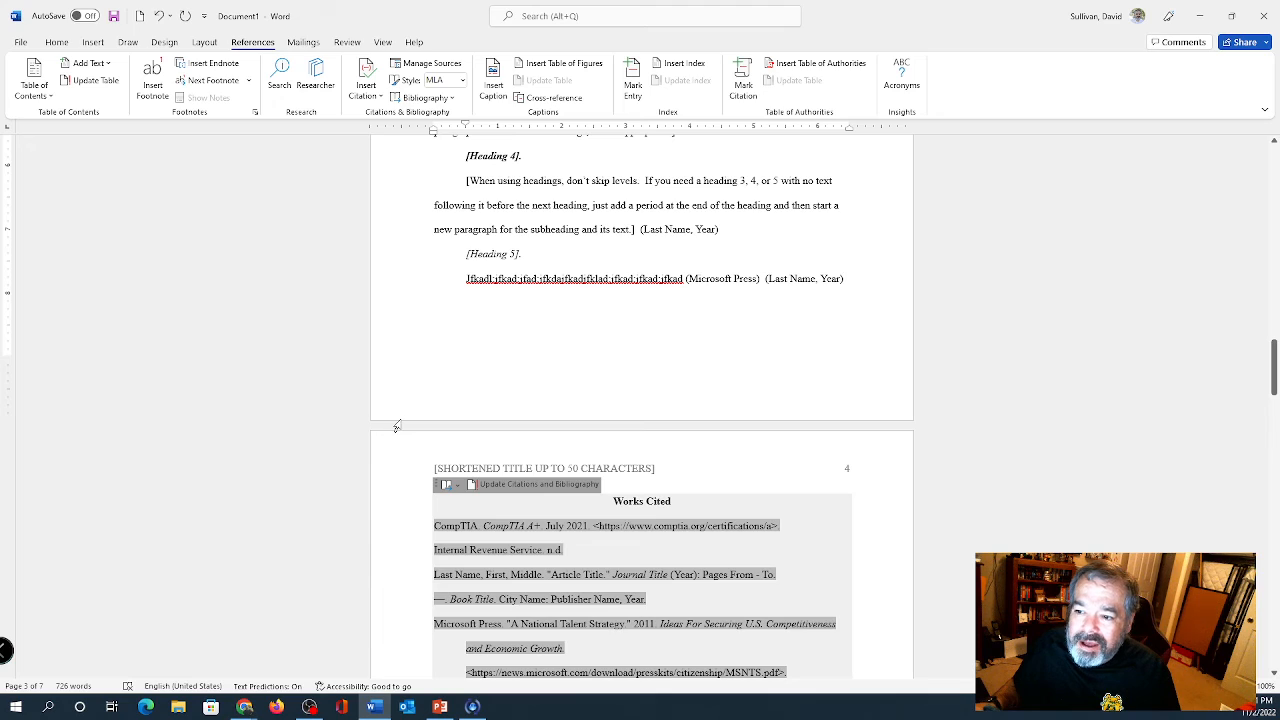
scroll(397, 426, up, 2)
scroll(397, 426, up, 3)
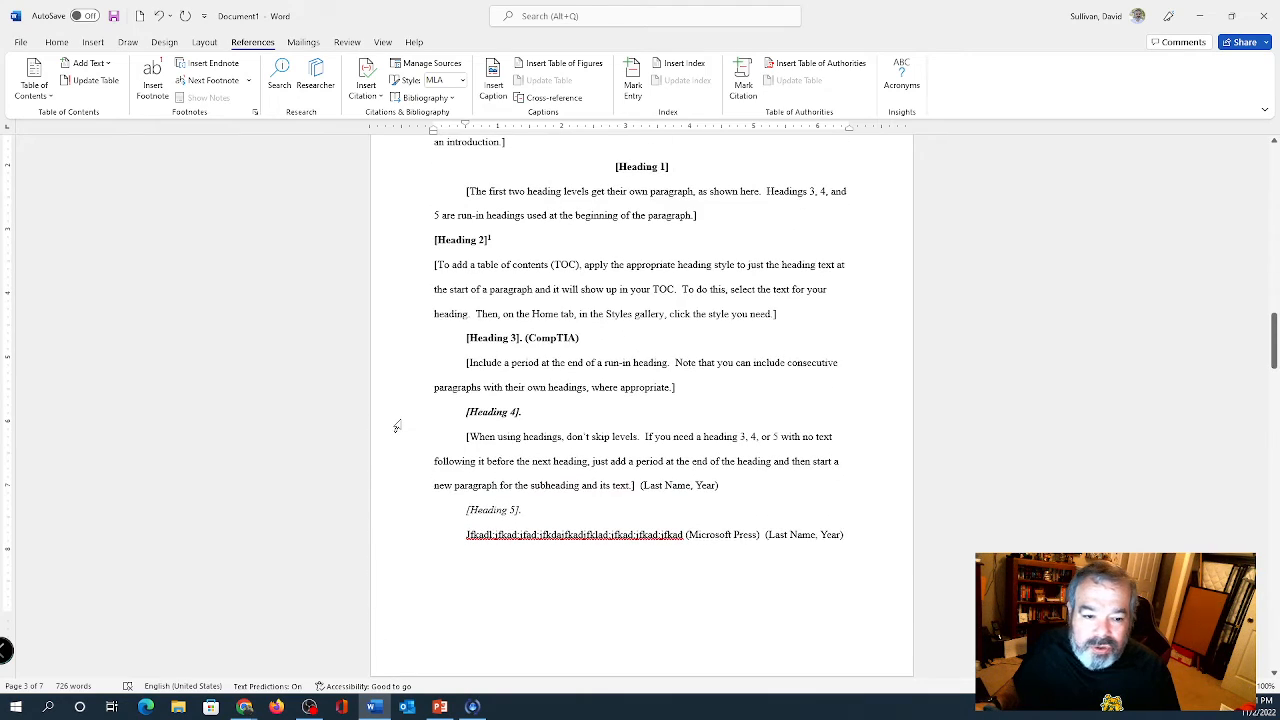
scroll(397, 426, up, 7)
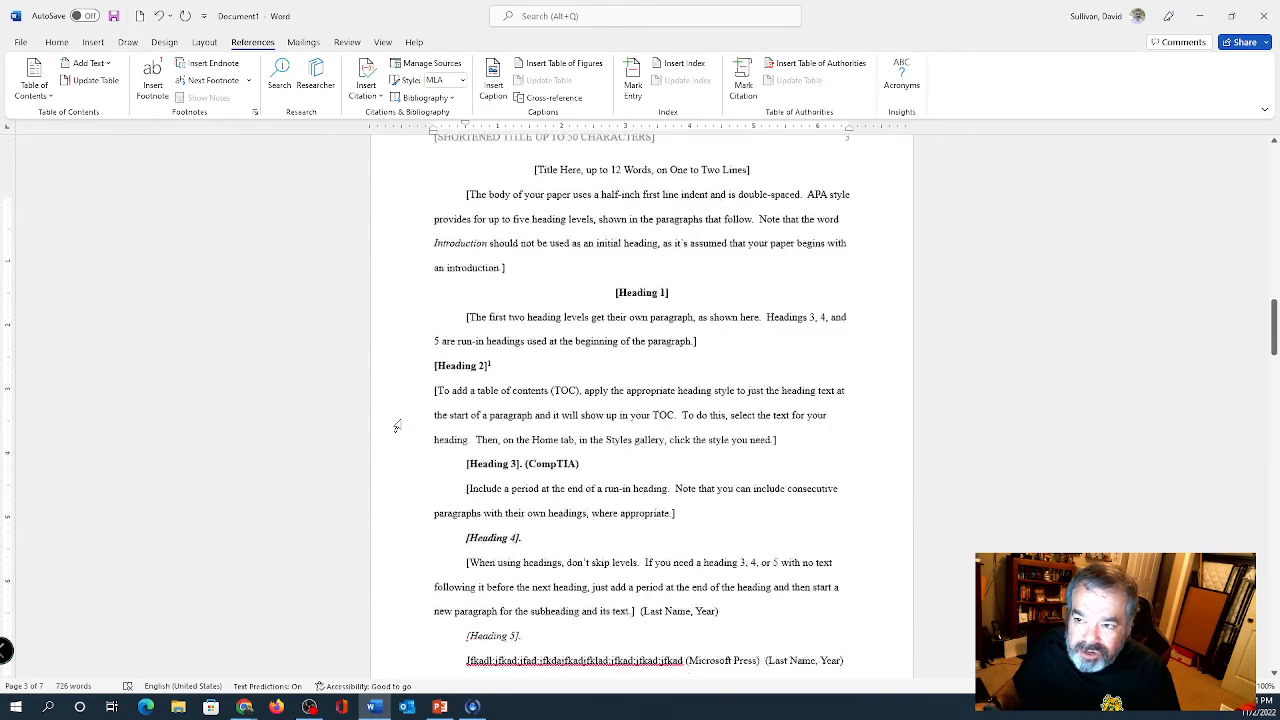
scroll(397, 426, up, 10)
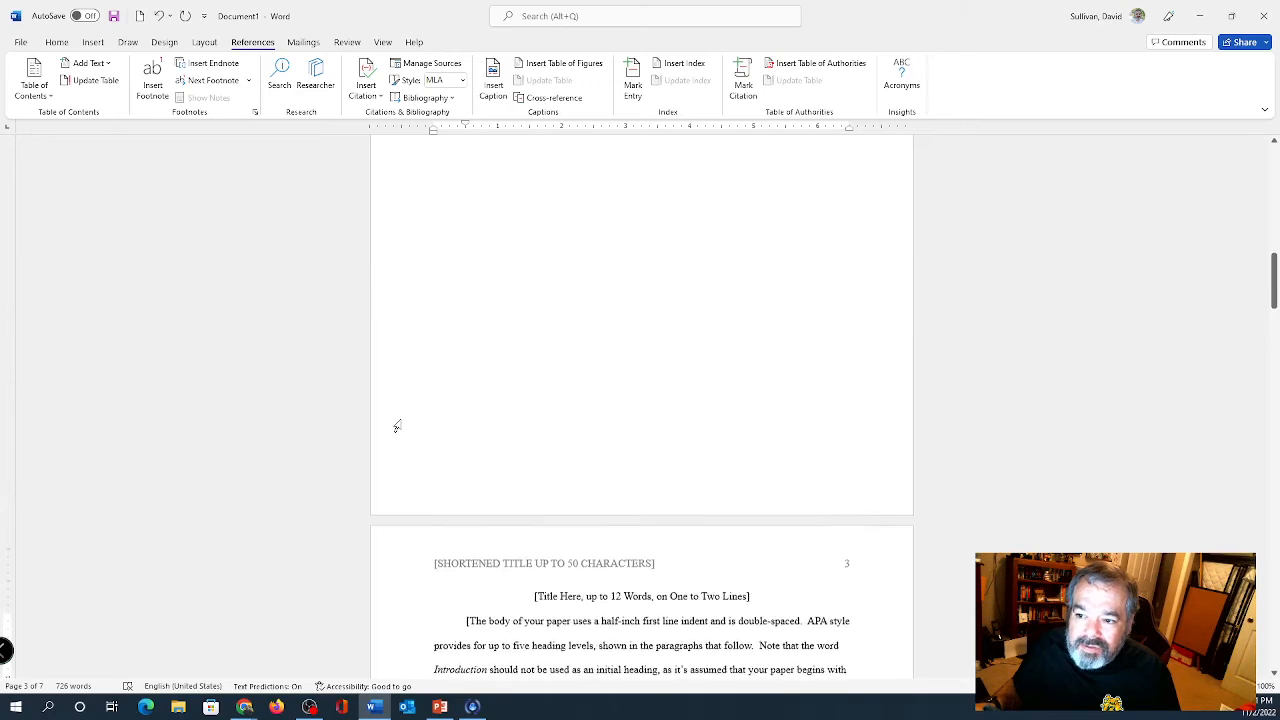
scroll(397, 426, up, 1)
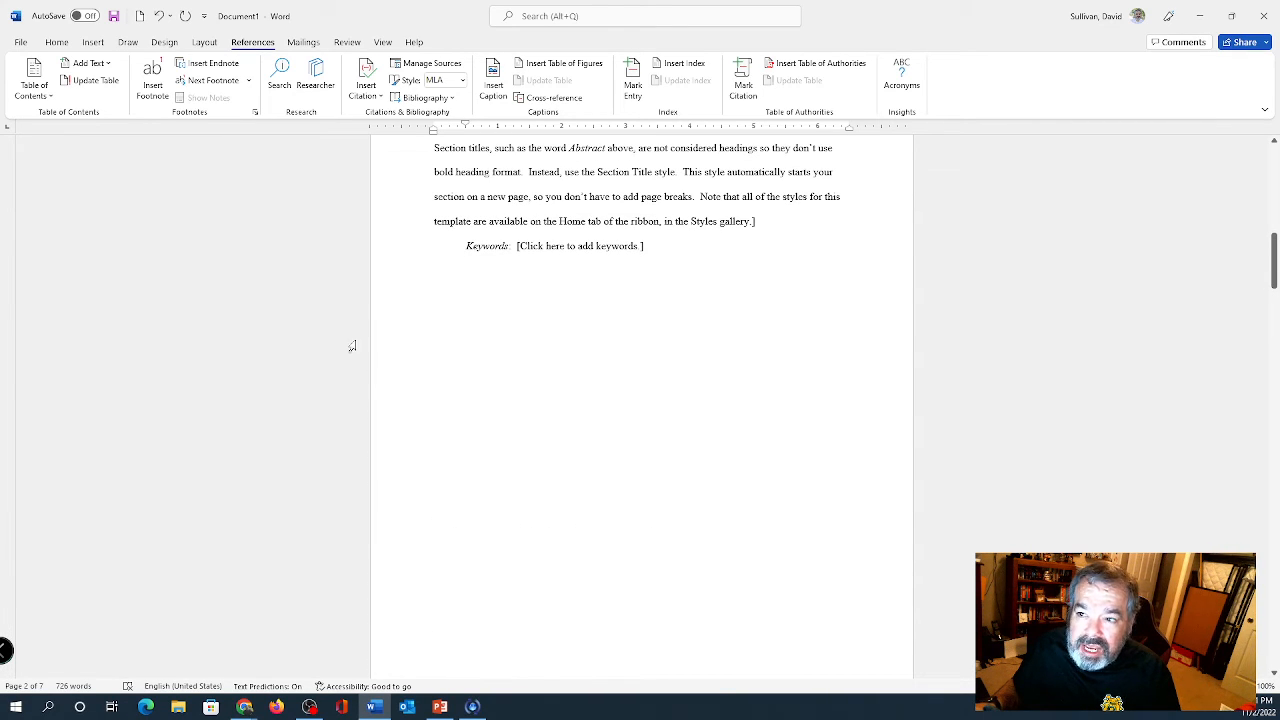
Step: Delete the placeholder Article Title and Book Title sources from the document's current source list
click(425, 67)
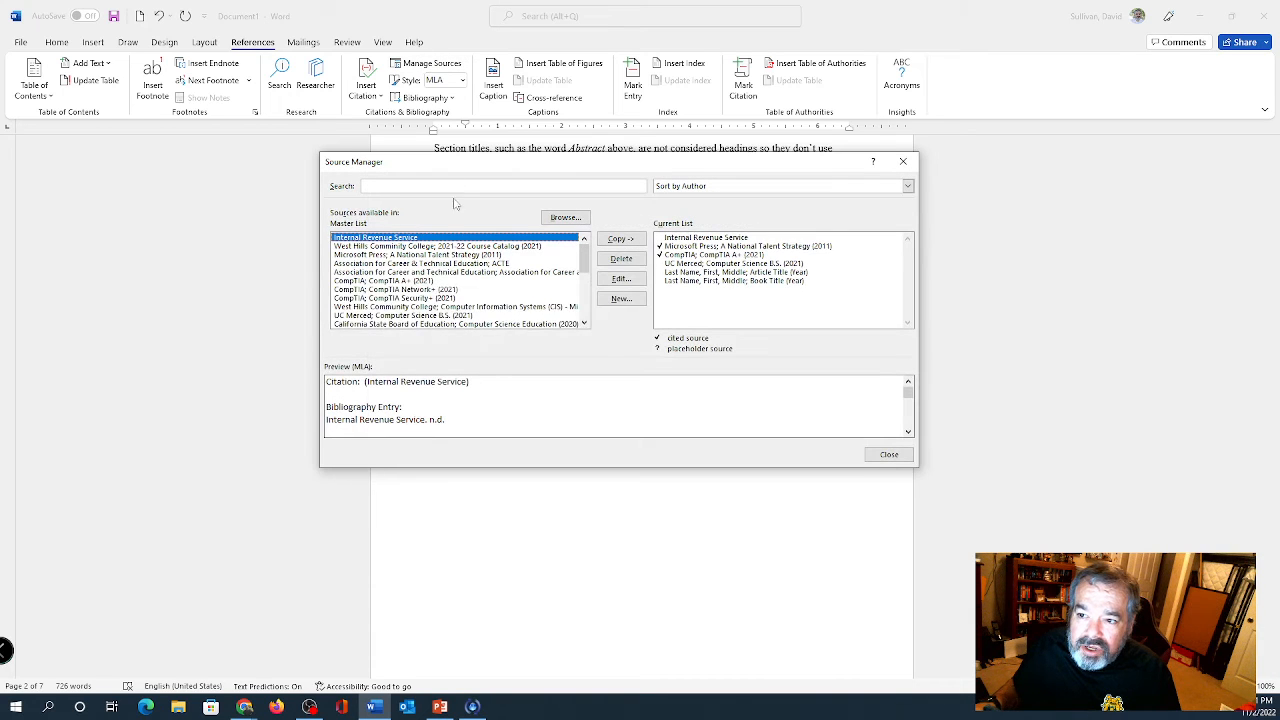
scroll(428, 268, down, 5)
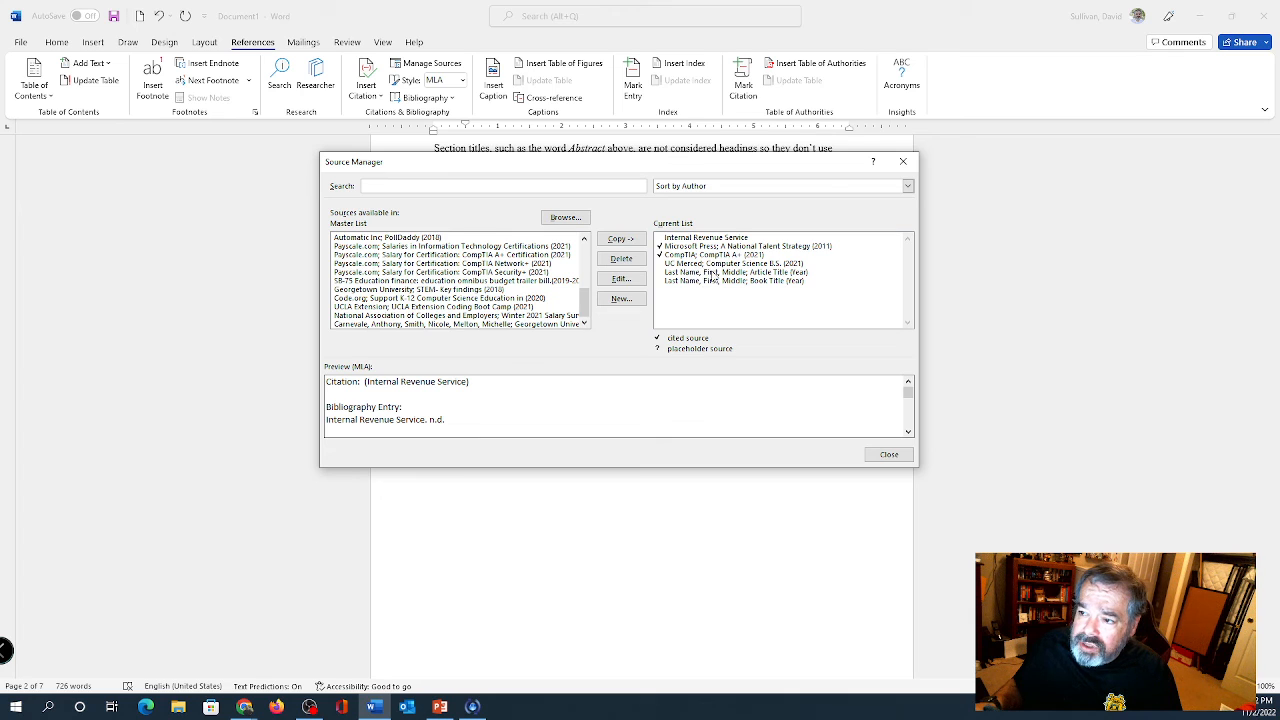
click(712, 272)
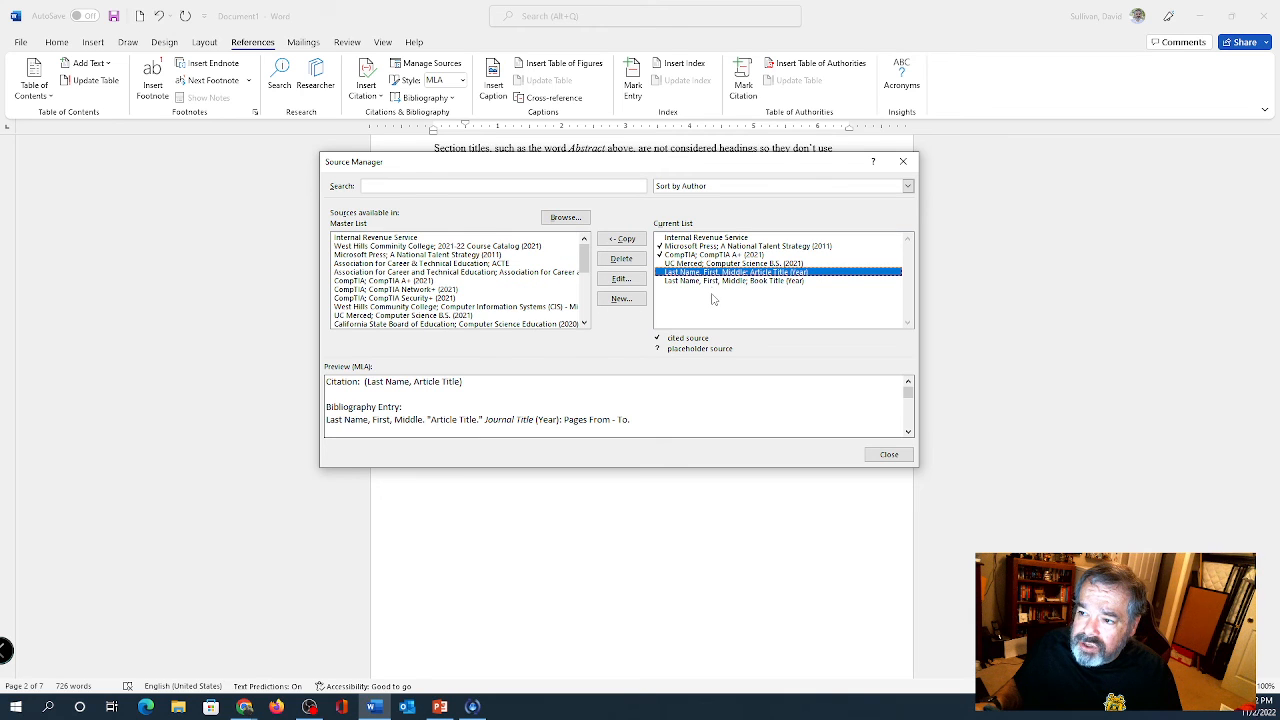
click(630, 262)
click(623, 261)
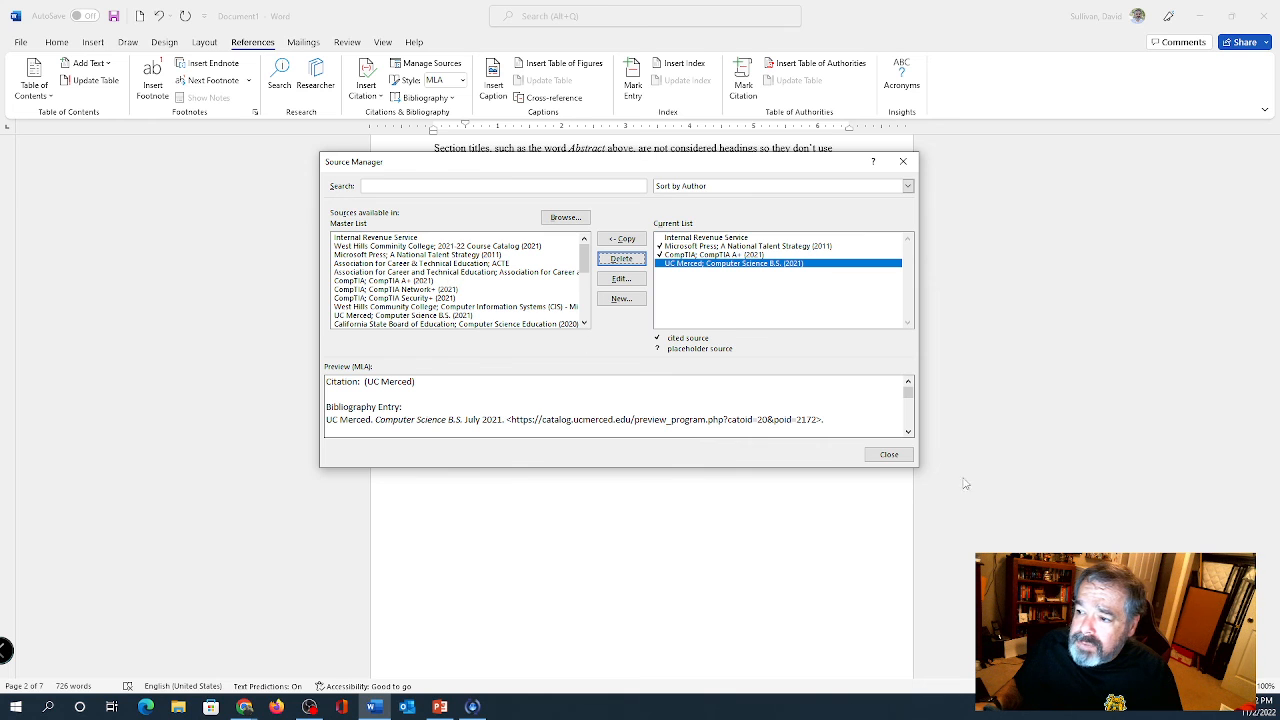
click(895, 455)
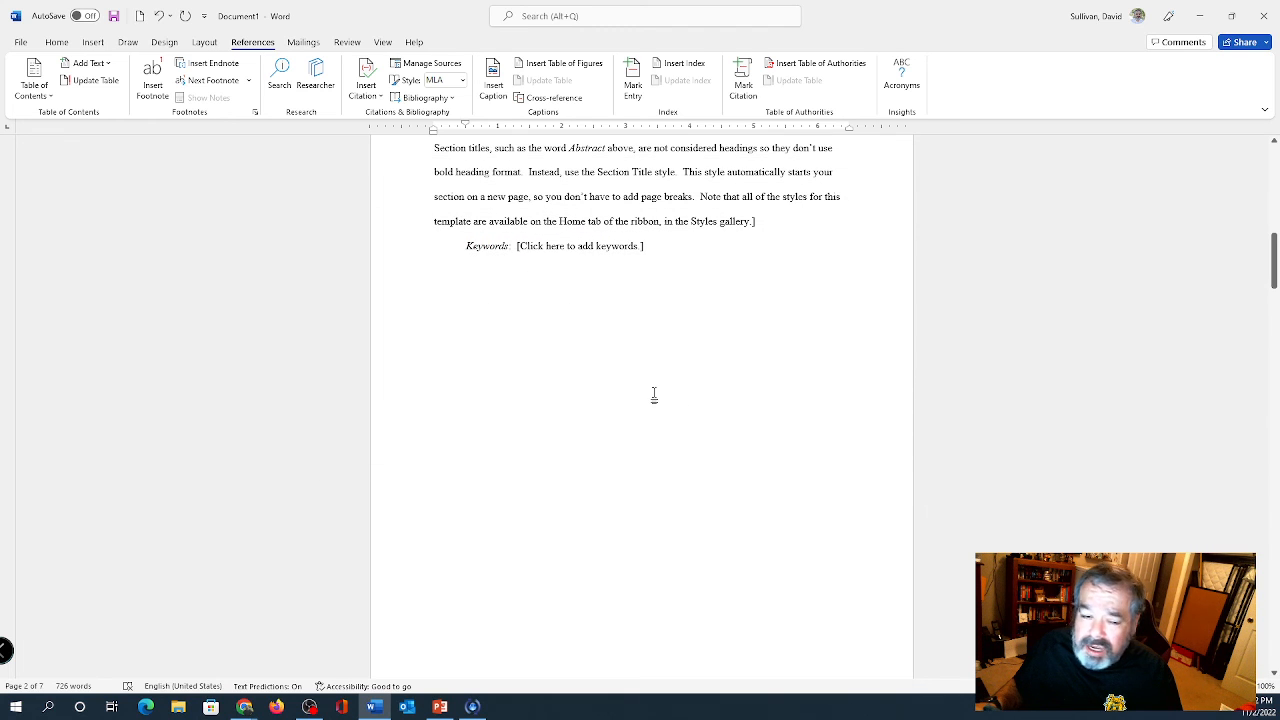
scroll(654, 395, up, 8)
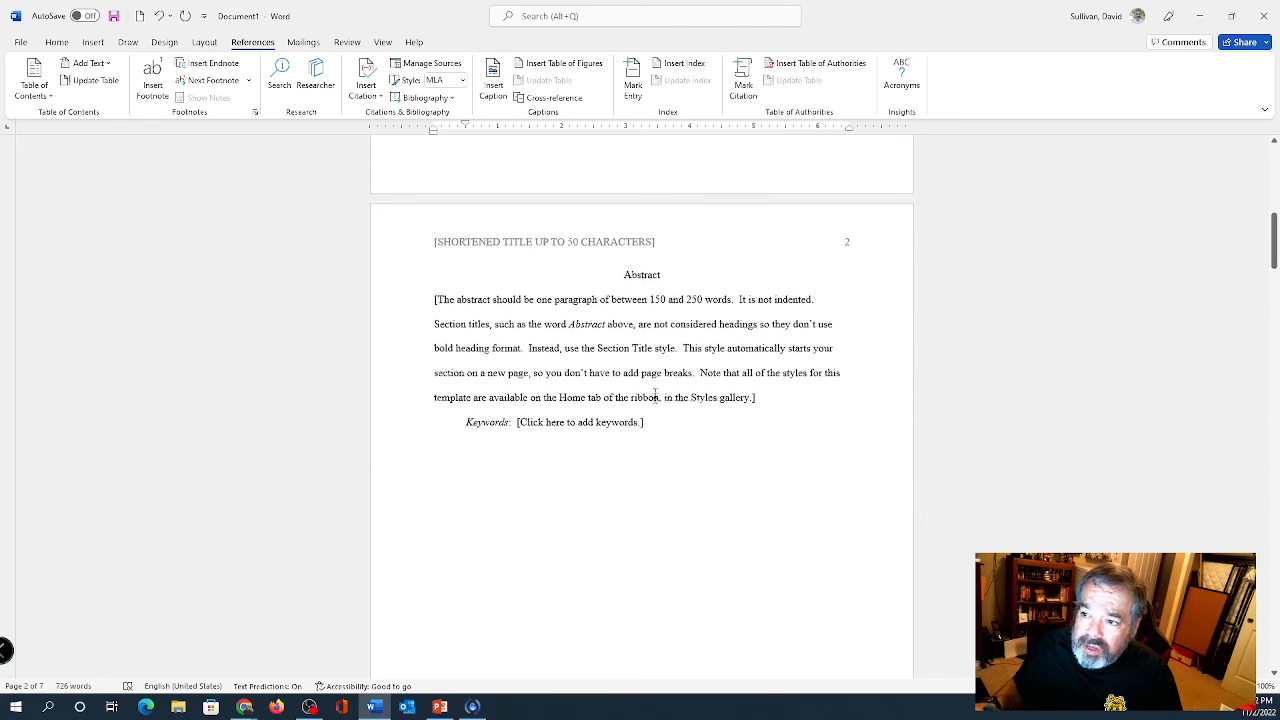
scroll(654, 395, up, 7)
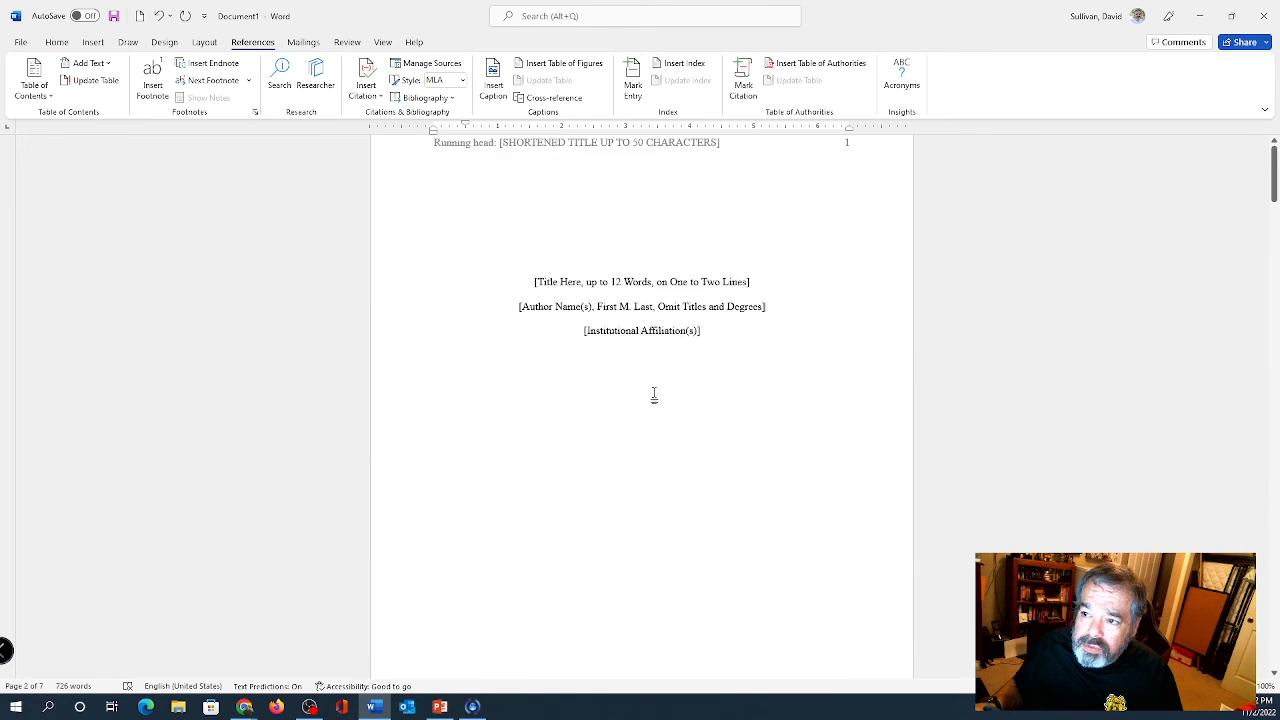
scroll(654, 395, down, 2)
scroll(654, 395, down, 6)
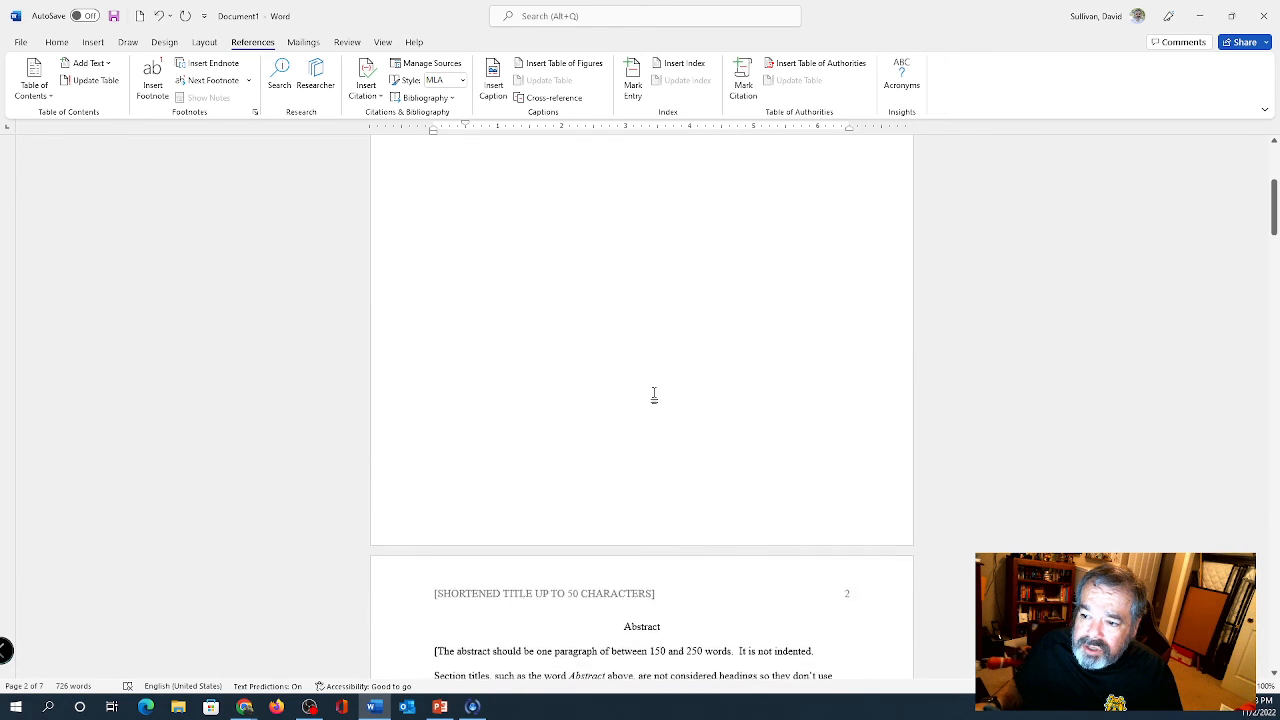
scroll(654, 395, up, 2)
scroll(654, 395, up, 3)
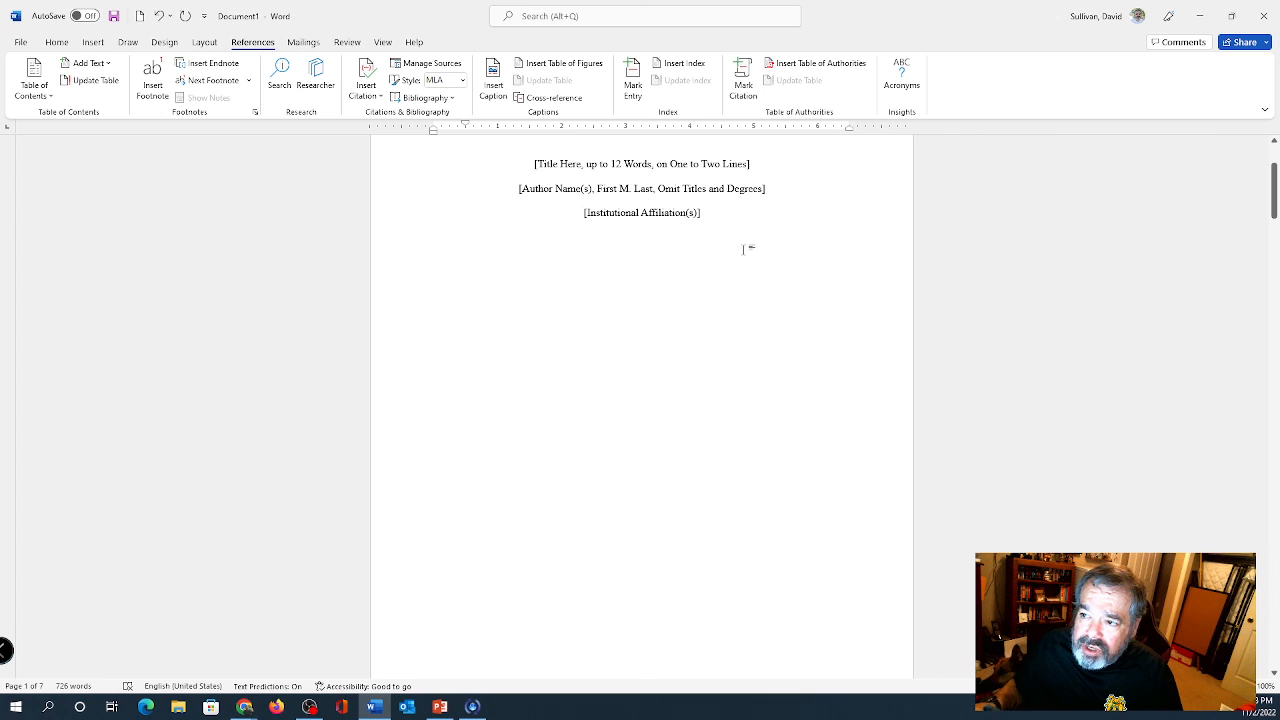